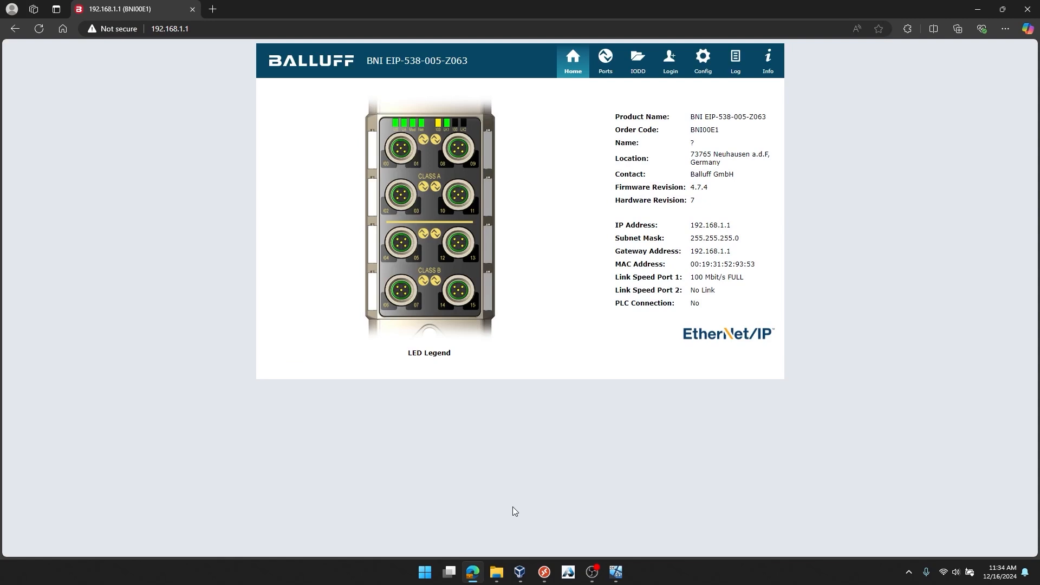
Run ipconfig in Command Prompt and highlight the Ethernet adapter's IP settings for review
{"action": "left_click", "coordinate": [425, 572]}
{"action": "left_click", "coordinate": [425, 572]}
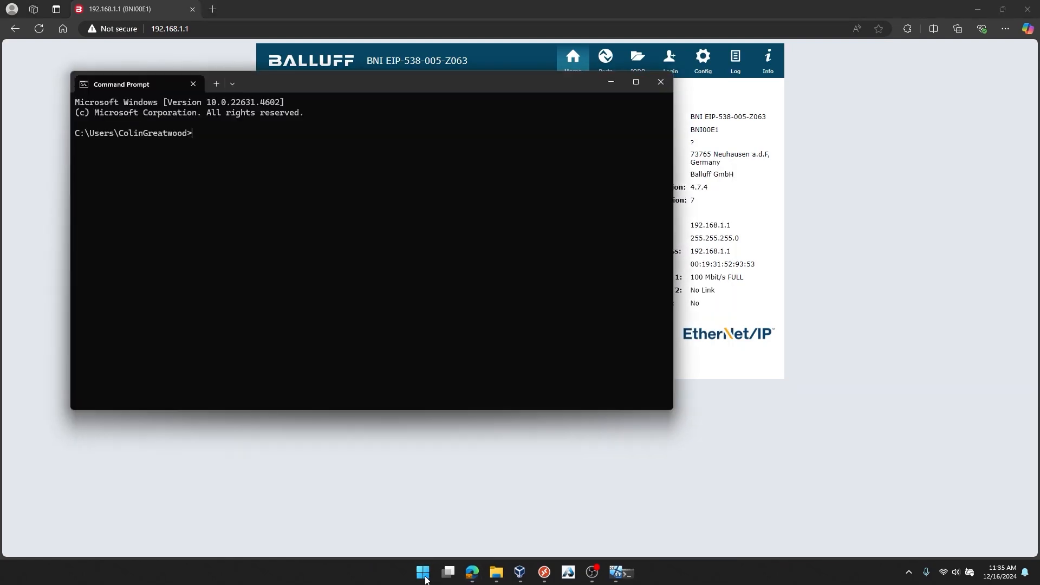
{"action": "type", "text": "ipconfig"}
{"action": "key", "text": "Return"}
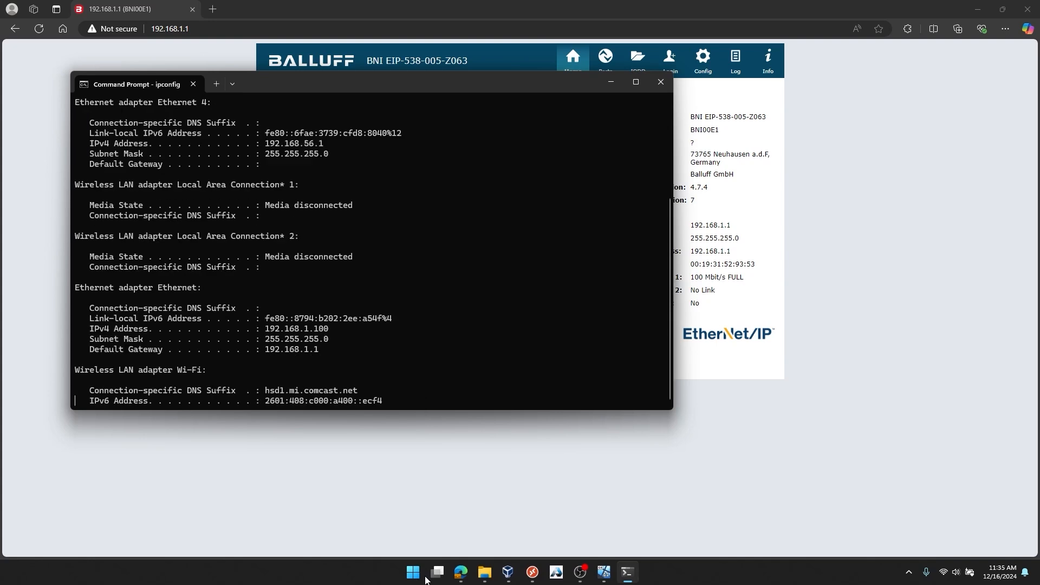
{"action": "left_click", "coordinate": [634, 80]}
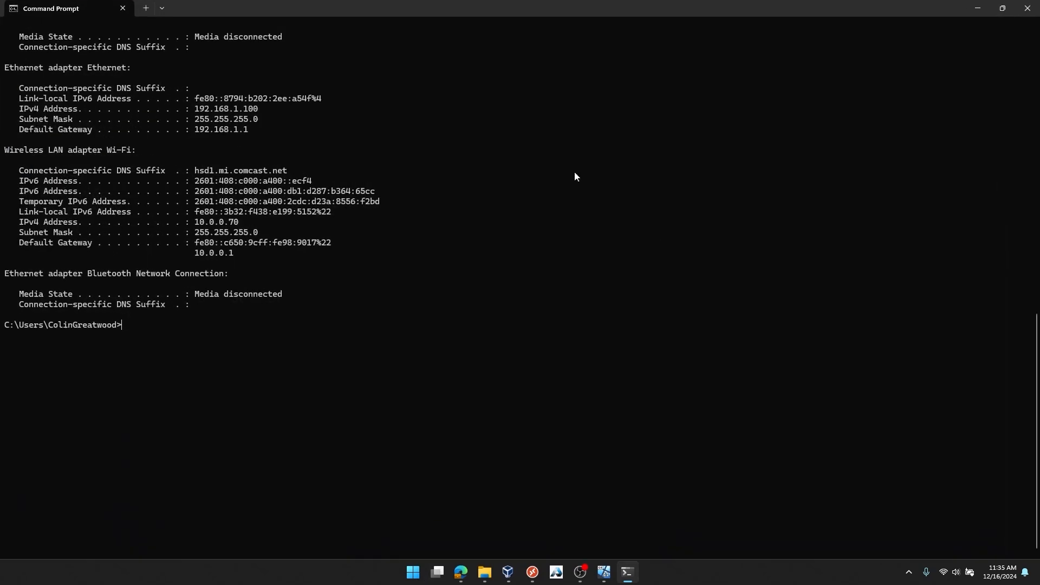
{"action": "left_click_drag", "start_coordinate": [5, 252], "coordinate": [255, 318]}
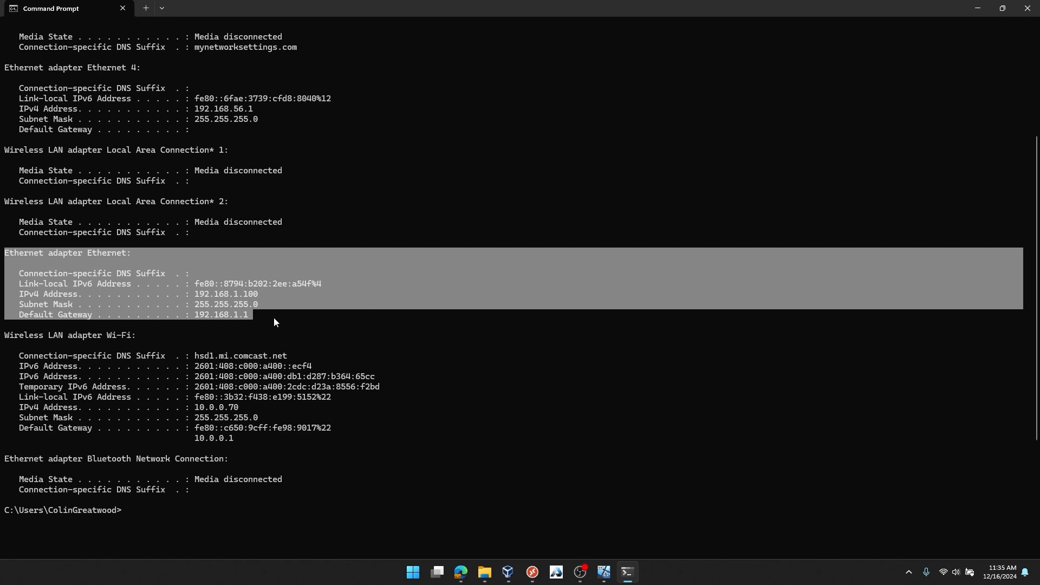
{"action": "left_click", "coordinate": [978, 9]}
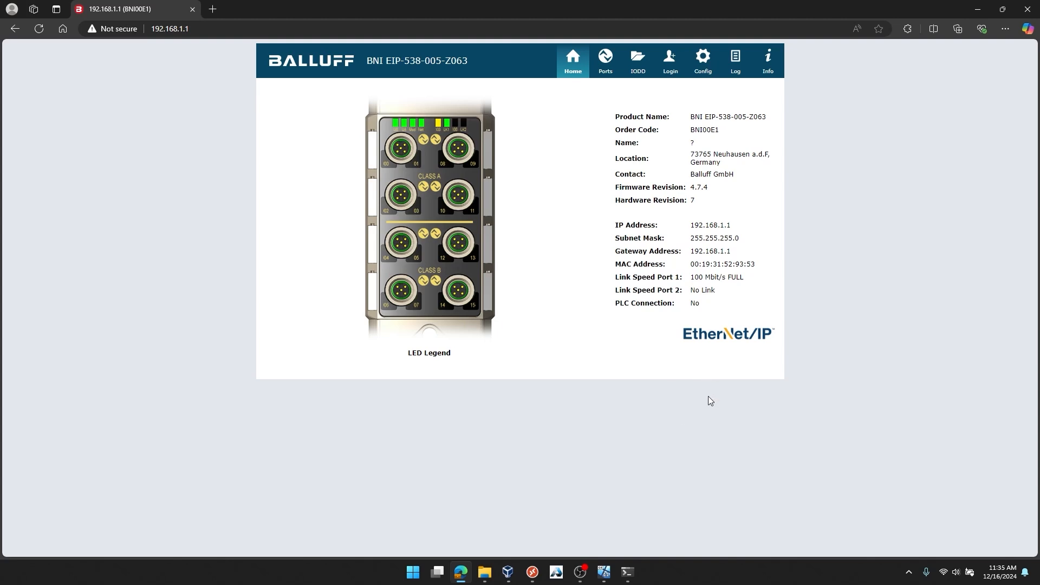
Log in to the Balluff module's web interface with the login password and decline saving it in the browser
{"action": "left_click", "coordinate": [673, 68]}
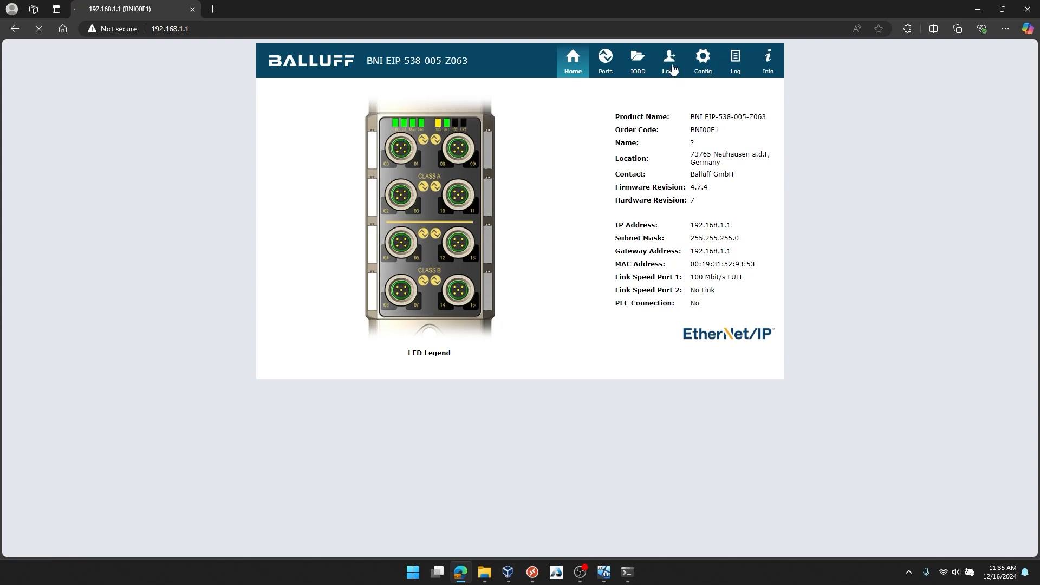
{"action": "left_click", "coordinate": [557, 167]}
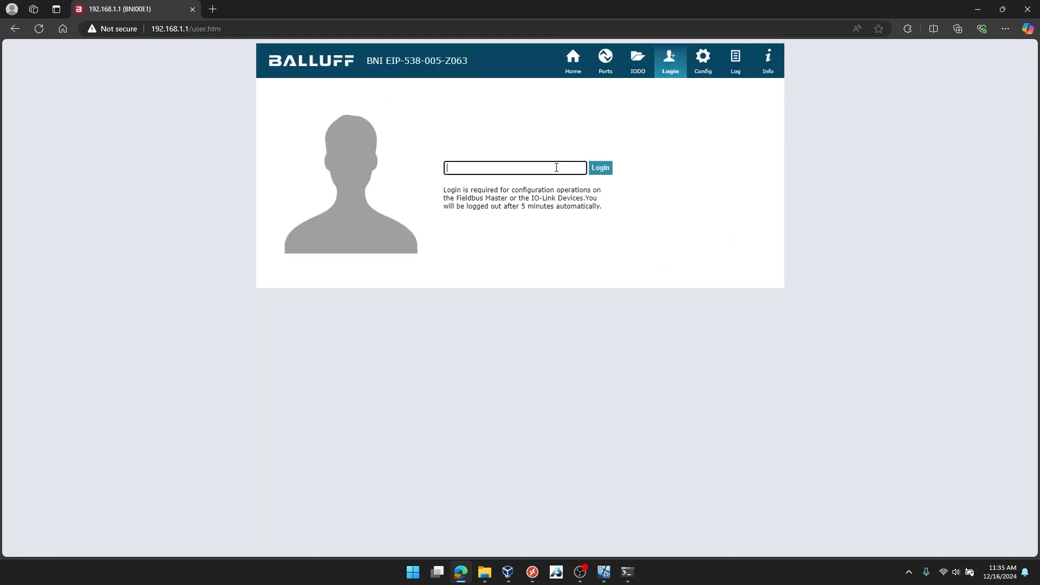
{"action": "type", "text": "••"}
{"action": "left_click", "coordinate": [576, 169]}
{"action": "left_click", "coordinate": [600, 168]}
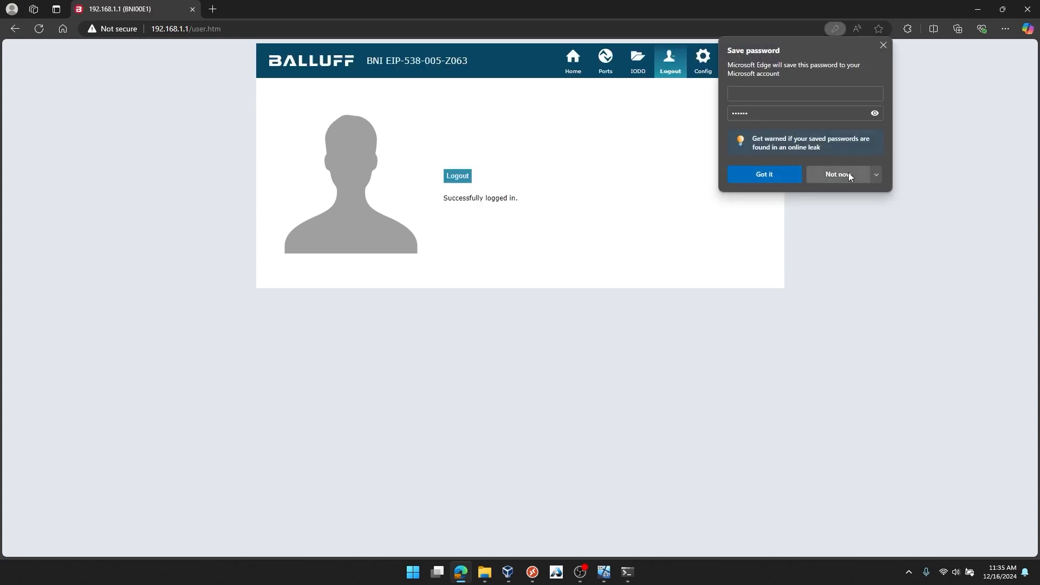
{"action": "left_click", "coordinate": [848, 173]}
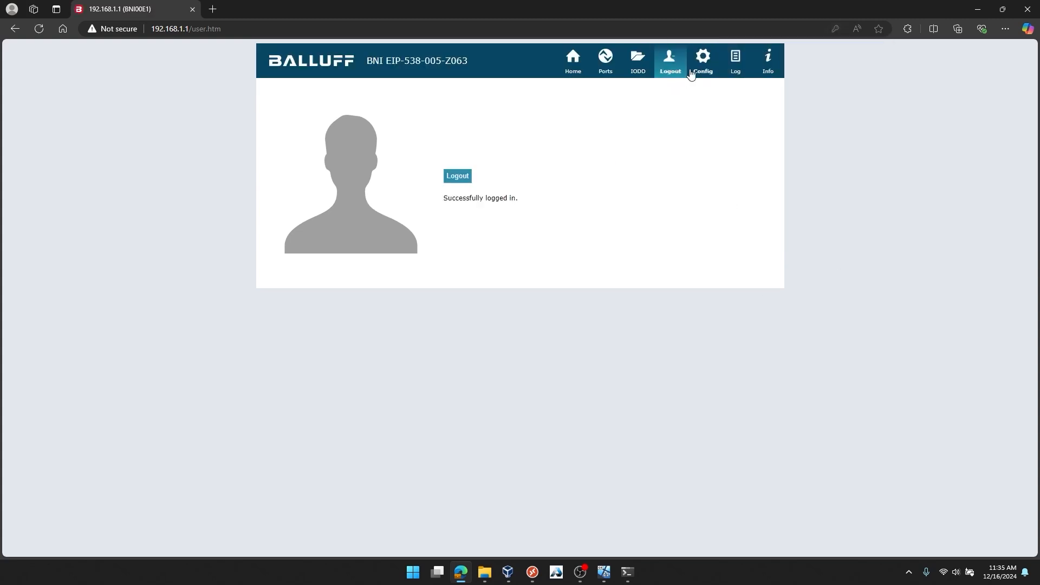
Review the module's Home and Ports pages, check the third port in the left column, and open the IODD page
{"action": "left_click", "coordinate": [570, 64]}
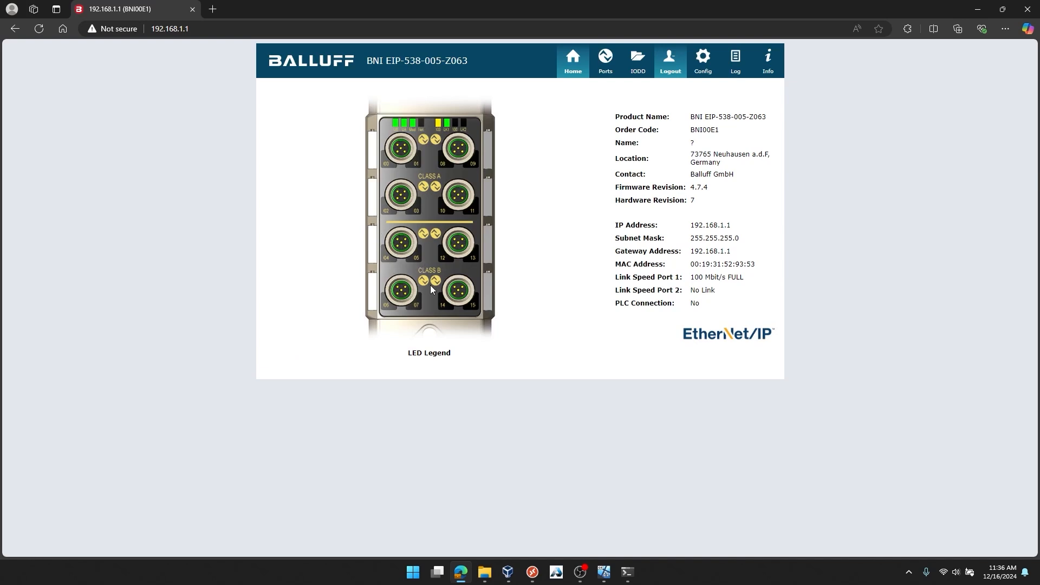
{"action": "left_click", "coordinate": [610, 62]}
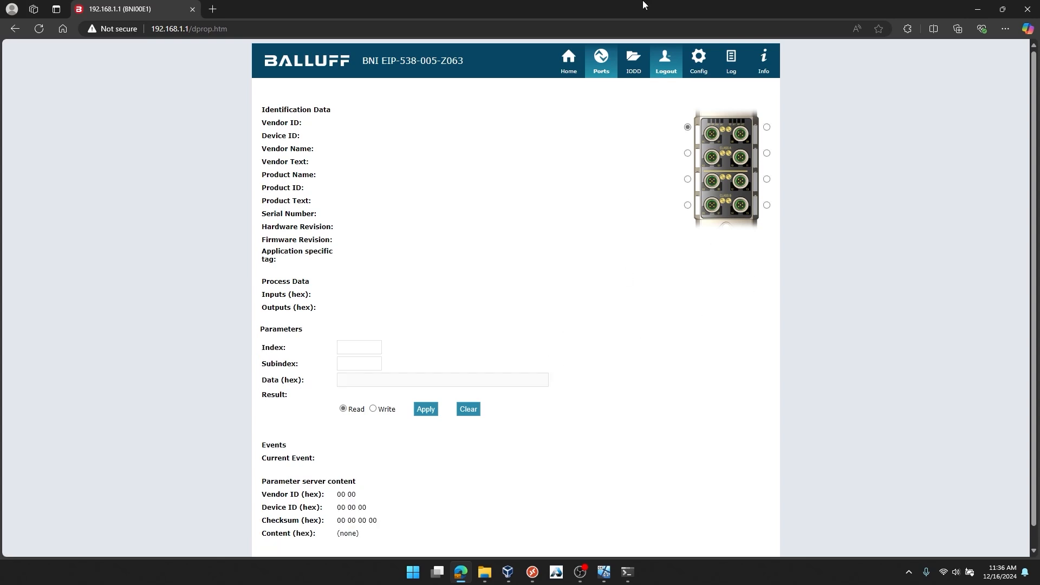
{"action": "left_click", "coordinate": [688, 179]}
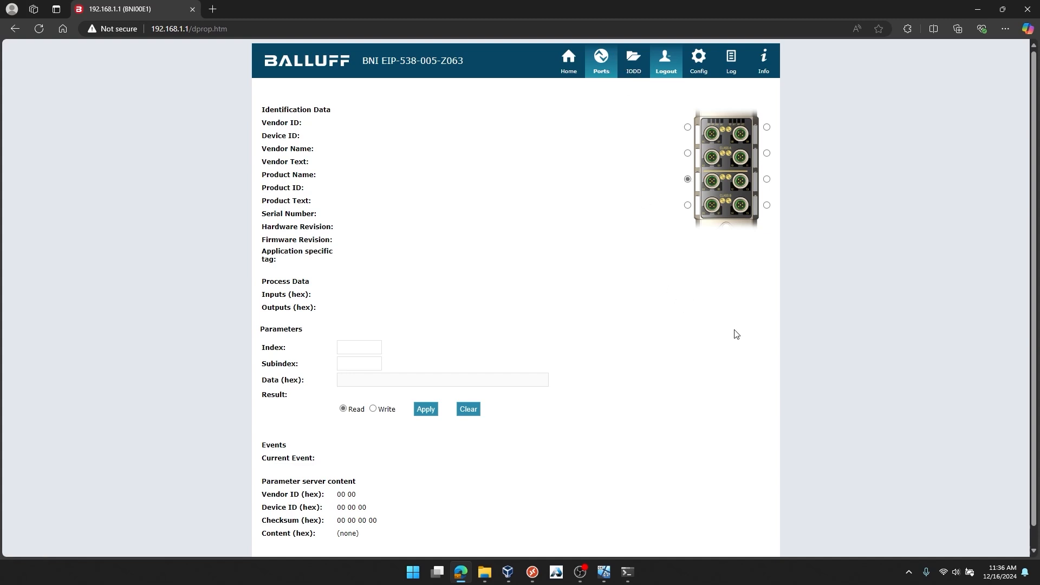
{"action": "left_click", "coordinate": [640, 71]}
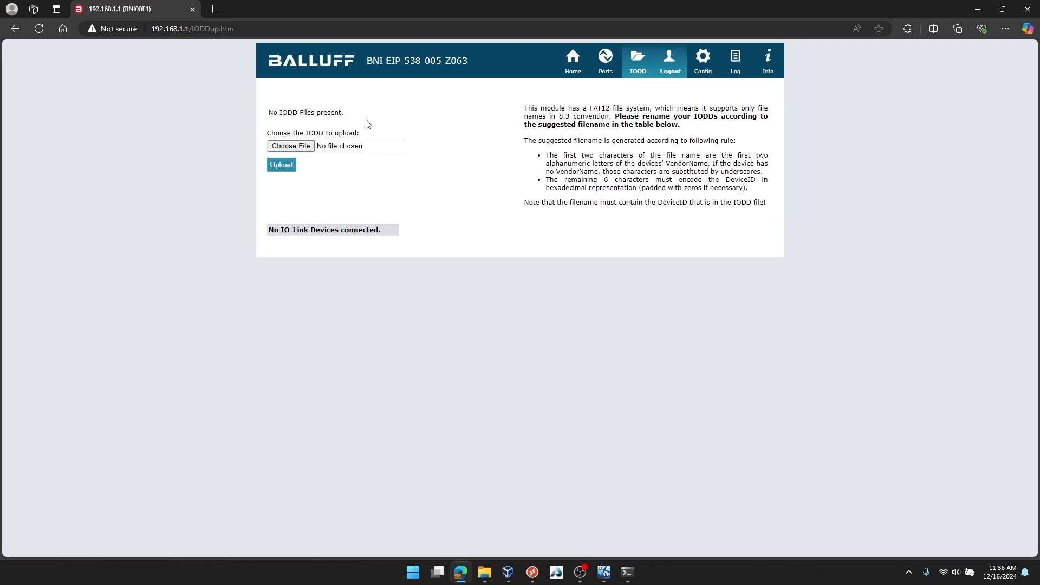
Open festo.com in a new browser tab, search for 8102168, and open the electric cylinder unit's product page
{"action": "left_click", "coordinate": [212, 9]}
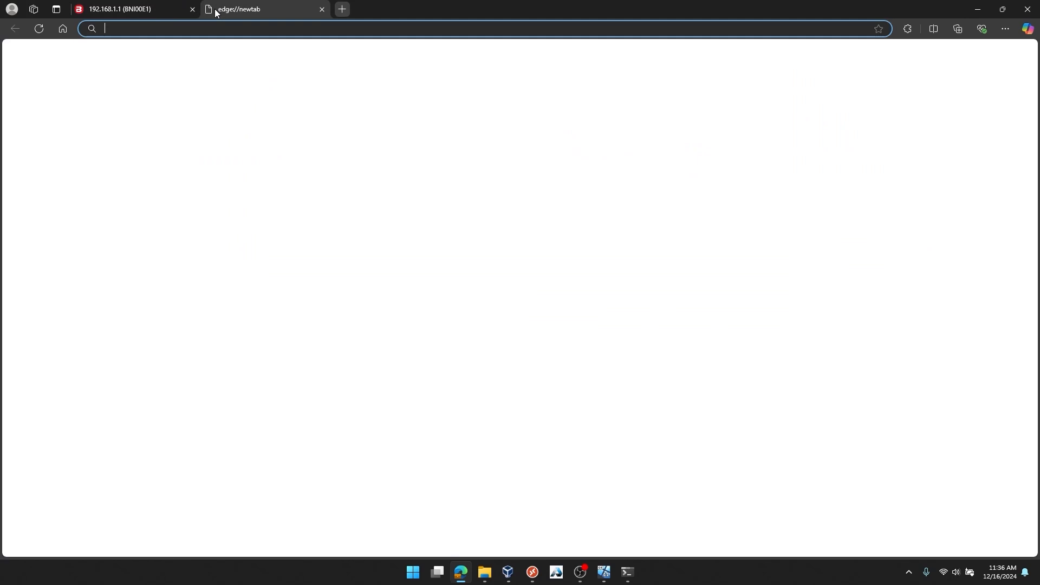
{"action": "type", "text": "festo.com/us/e"}
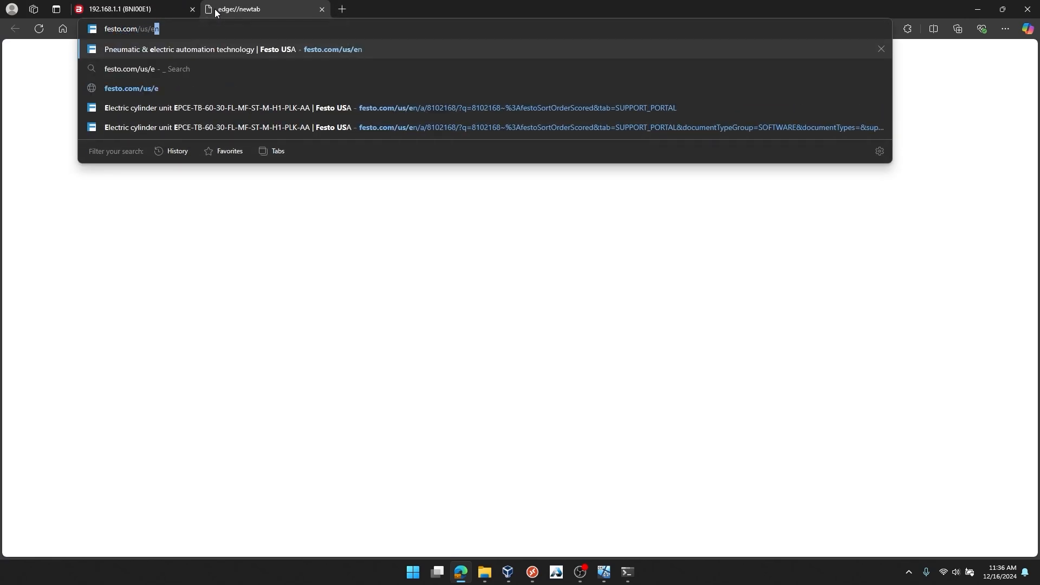
{"action": "key", "text": "Return"}
{"action": "left_click", "coordinate": [227, 97]}
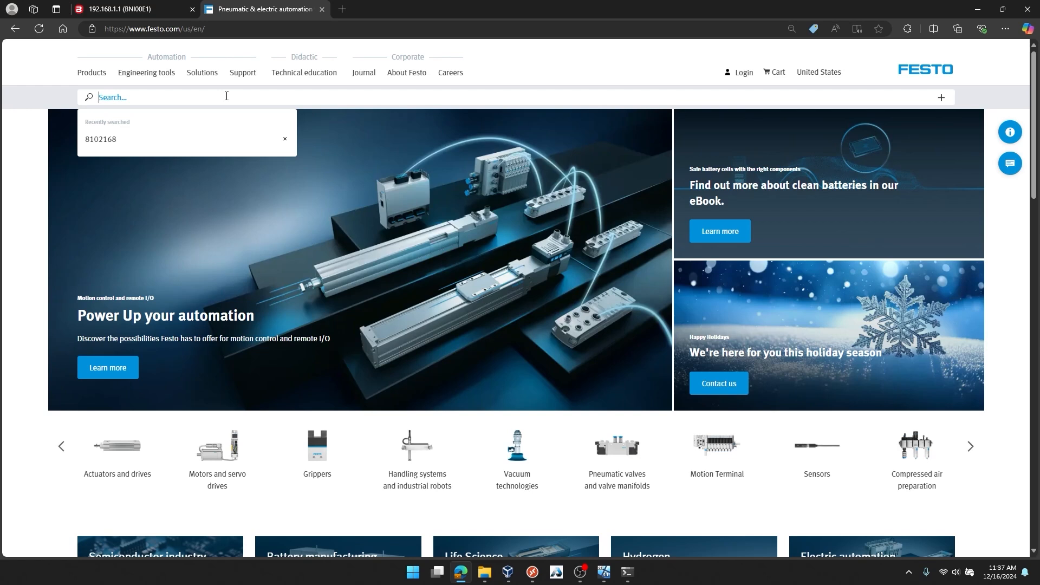
{"action": "left_click", "coordinate": [140, 141]}
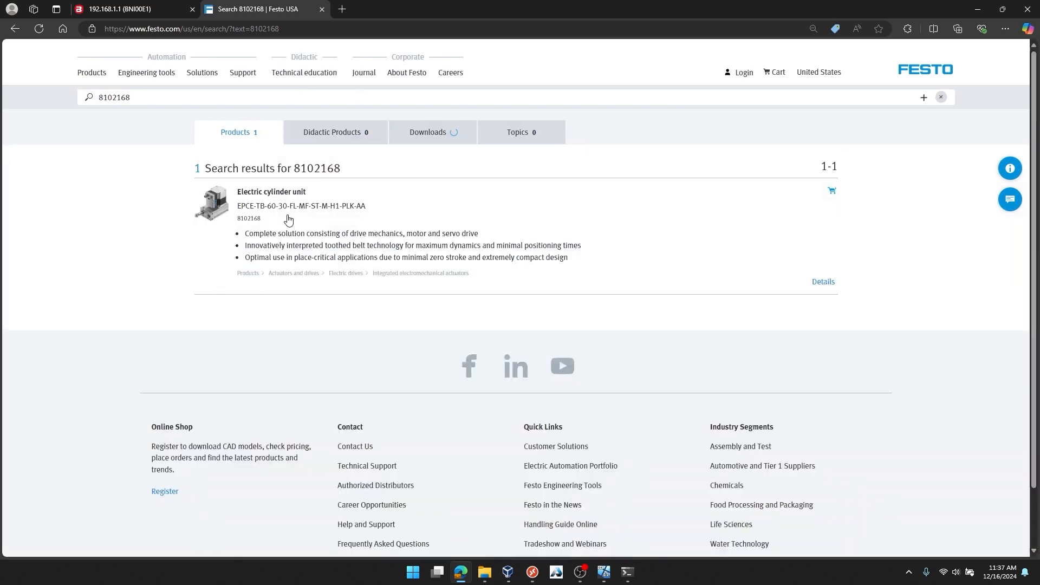
{"action": "left_click", "coordinate": [460, 264]}
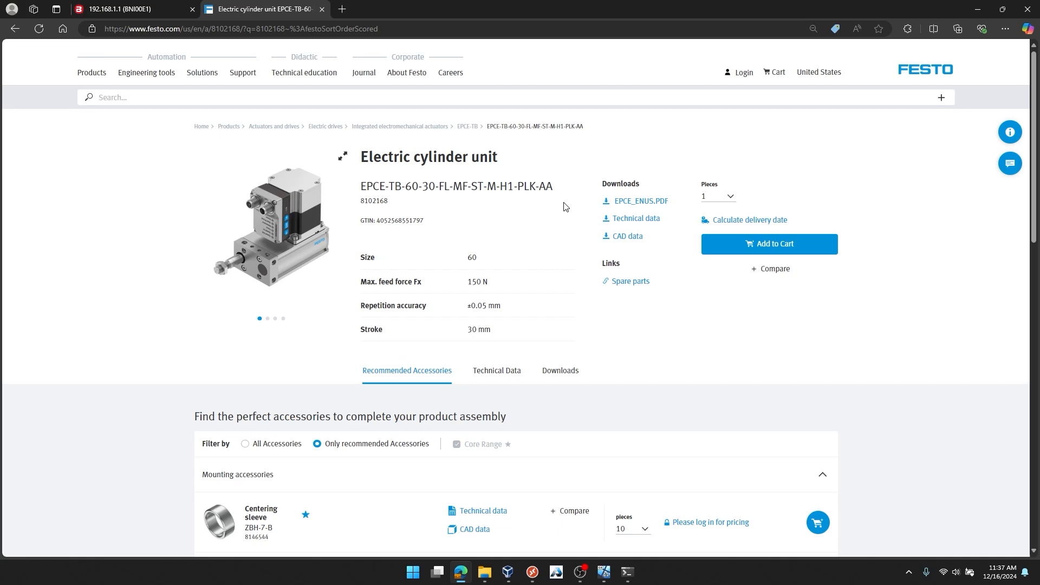
Download the IO-Link IODD package from the software downloads of the EPCE-TB electric cylinder unit
{"action": "left_click", "coordinate": [568, 376]}
{"action": "left_click", "coordinate": [594, 244]}
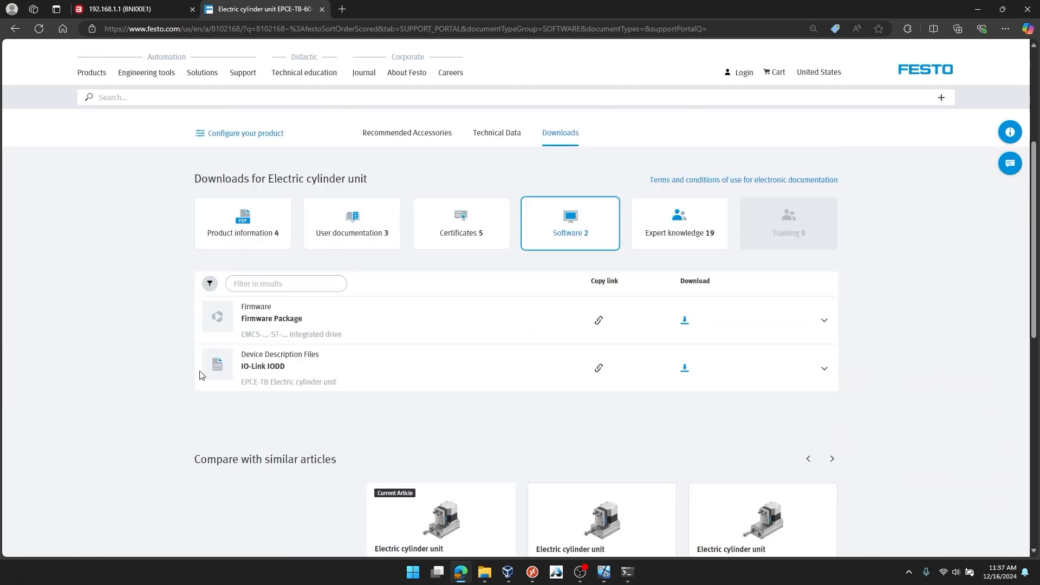
{"action": "left_click", "coordinate": [686, 370]}
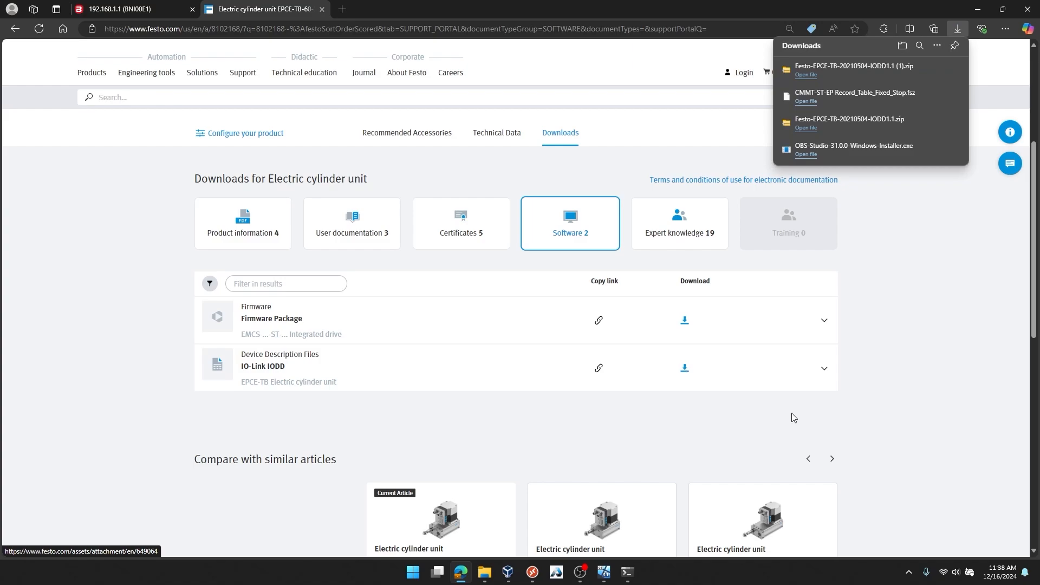
Extract the downloaded Festo-EPCE-TB-20210504-IODD1.1 (1).zip into Downloads and open the inner Festo-EPCE-TB-20210504-IODD1.1 folder
{"action": "left_click", "coordinate": [921, 70]}
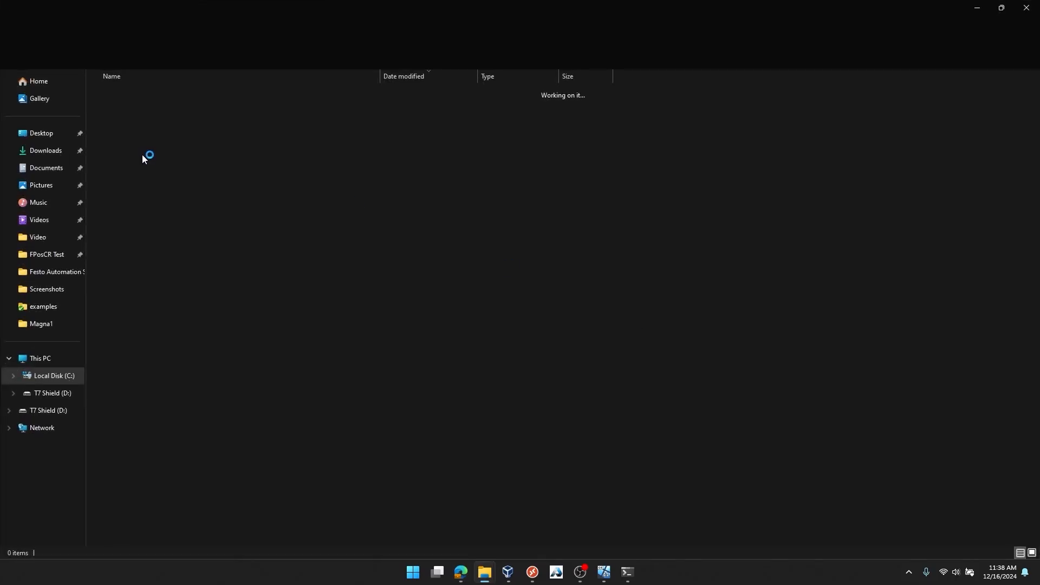
{"action": "left_click", "coordinate": [342, 57]}
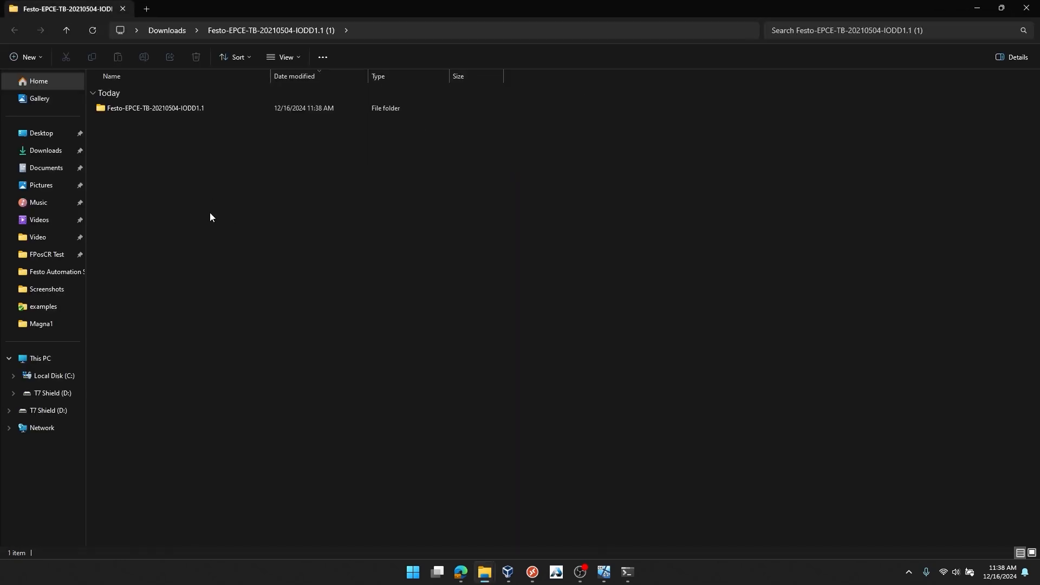
{"action": "double_click", "coordinate": [138, 111]}
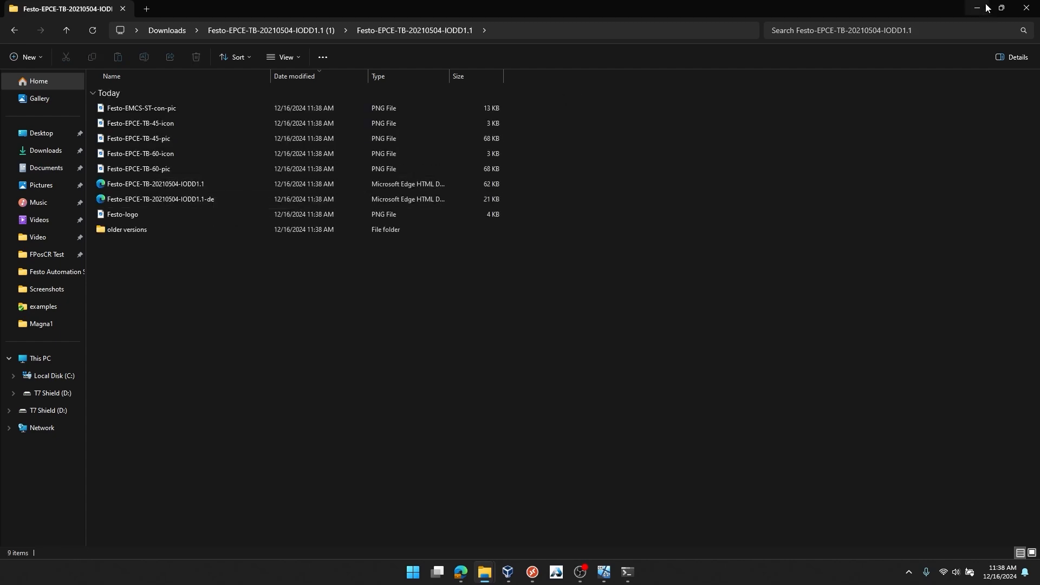
Return to the Balluff IODD upload page and enlarge it to read the file naming rules
{"action": "left_click", "coordinate": [464, 580]}
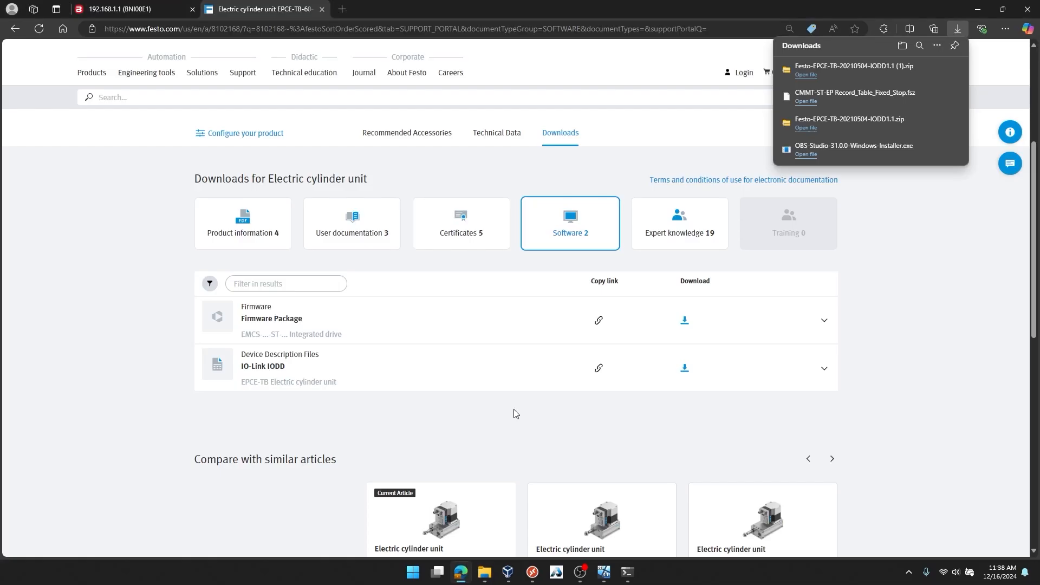
{"action": "left_click", "coordinate": [135, 8]}
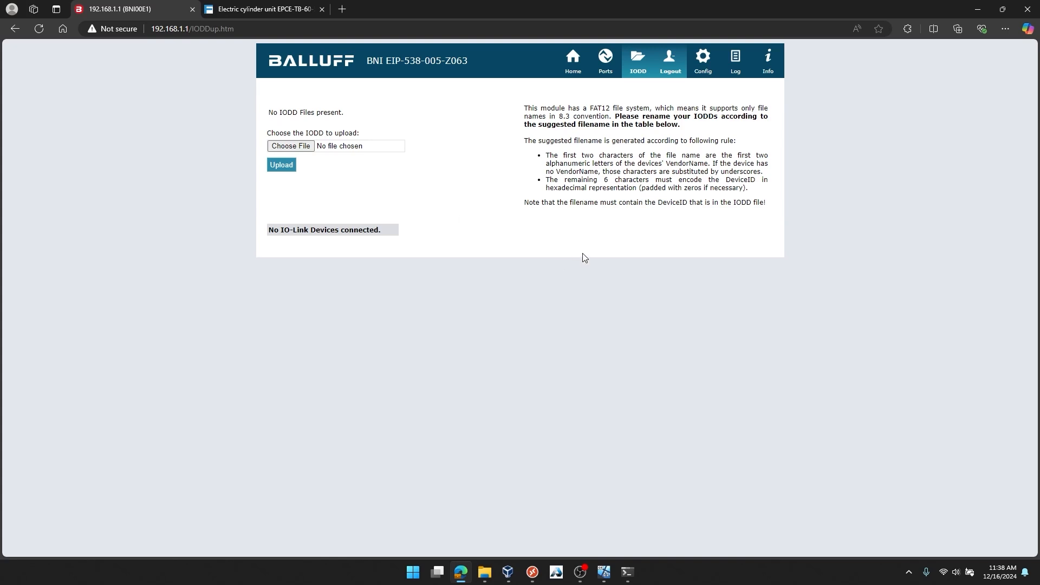
{"action": "key", "text": "ctrl+plus"}
{"action": "key", "text": "ctrl+plus"}
{"action": "key", "text": "ctrl+plus"}
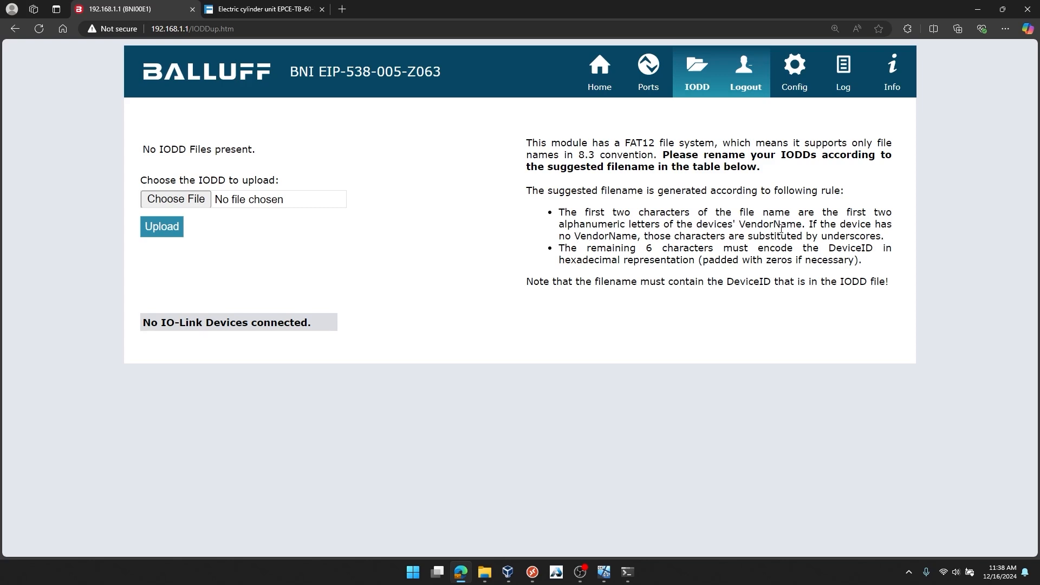
Open the Festo-EPCE-TB-20210504-IODD1.1 XML file in the browser and search it for vendorName, enlarging the text
{"action": "mouse_move", "coordinate": [484, 572]}
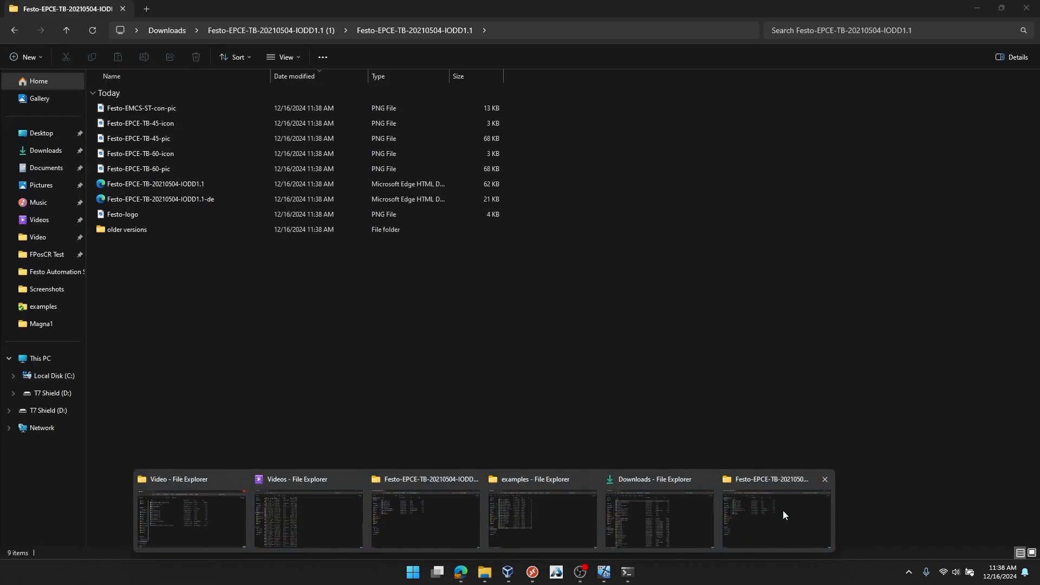
{"action": "left_click", "coordinate": [785, 515]}
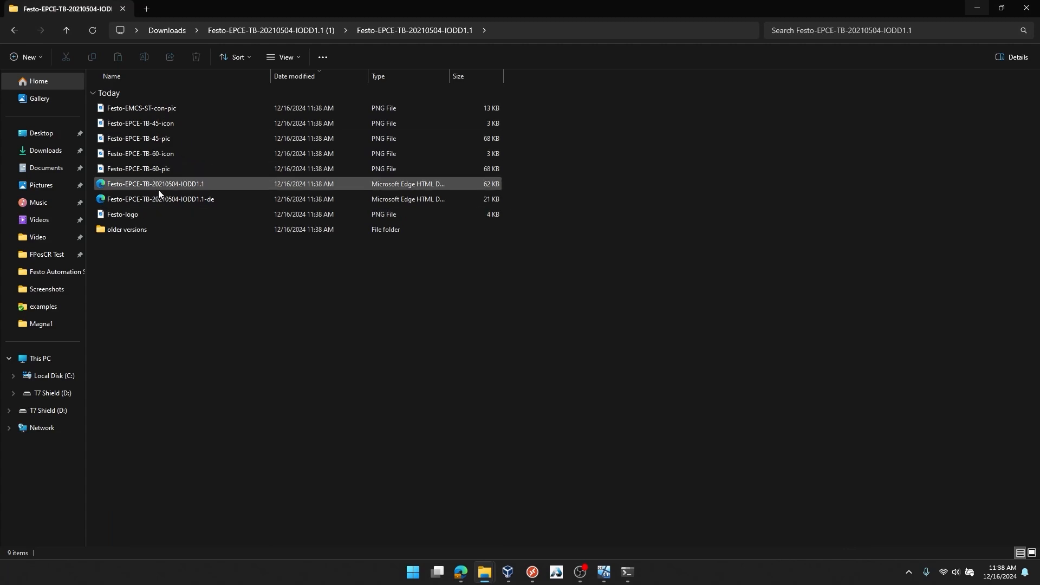
{"action": "double_click", "coordinate": [180, 184]}
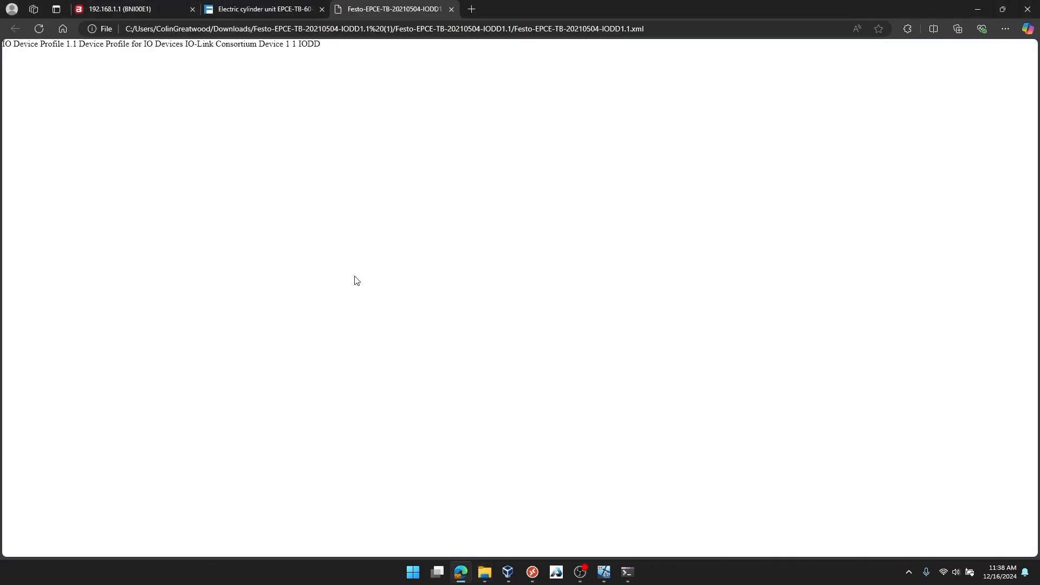
{"action": "key", "text": "ctrl+f"}
{"action": "type", "text": "vendorName"}
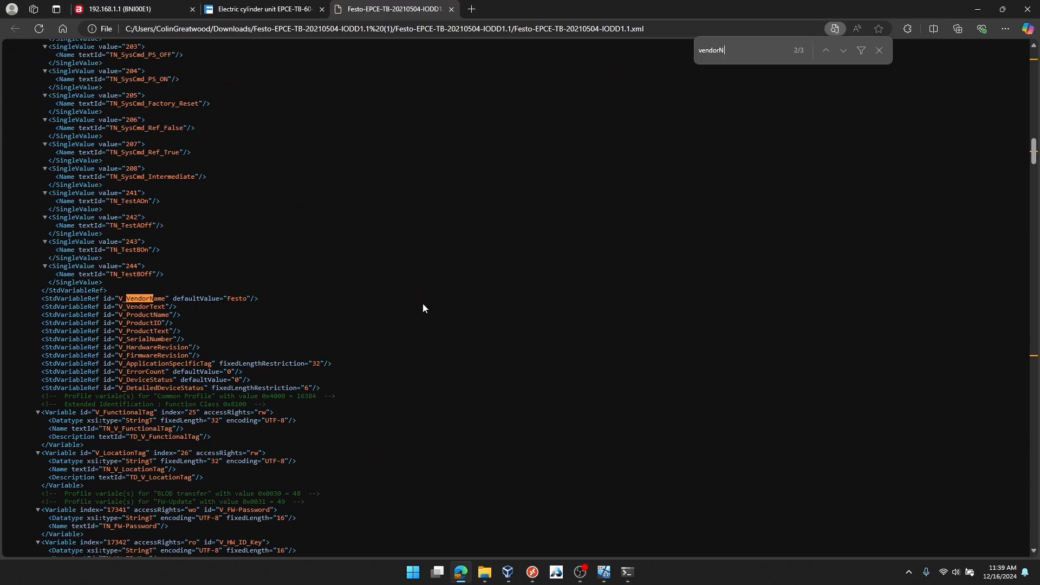
{"action": "key", "text": "ctrl+plus"}
{"action": "key", "text": "ctrl+plus"}
{"action": "key", "text": "ctrl+plus"}
{"action": "key", "text": "ctrl+plus"}
{"action": "key", "text": "ctrl+plus"}
{"action": "key", "text": "ctrl+plus"}
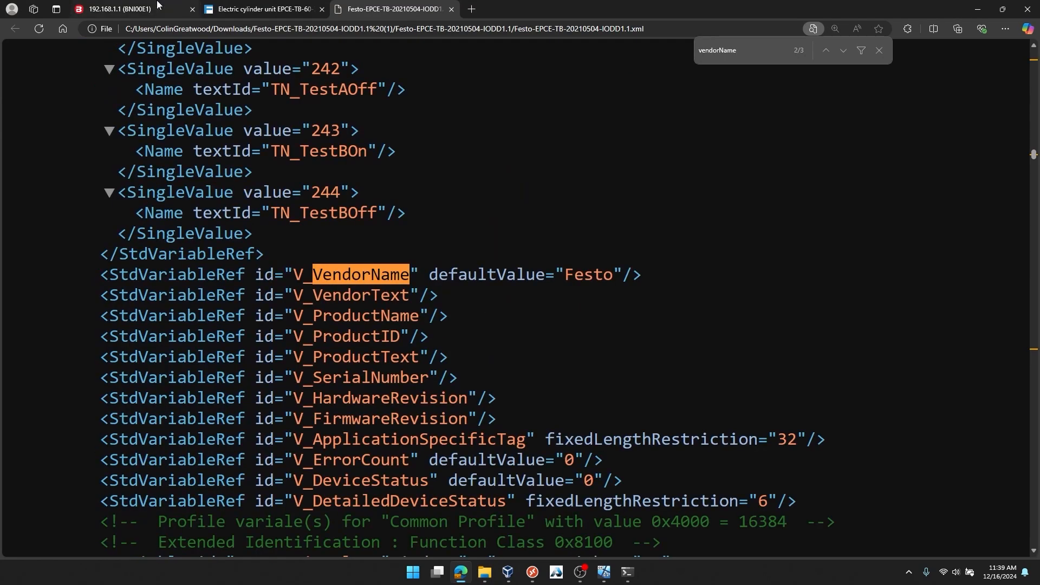
Recheck the naming rules on the Balluff IODD page and search the Festo XML file for deviceID
{"action": "left_click", "coordinate": [102, 6]}
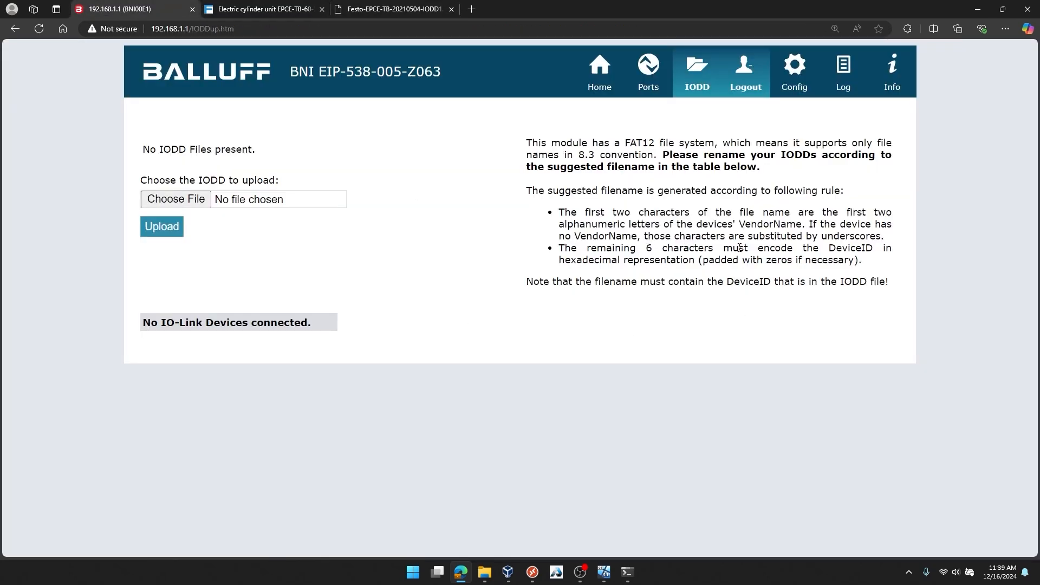
{"action": "left_click", "coordinate": [394, 9]}
{"action": "key", "text": "ctrl+f"}
{"action": "type", "text": "deviceID"}
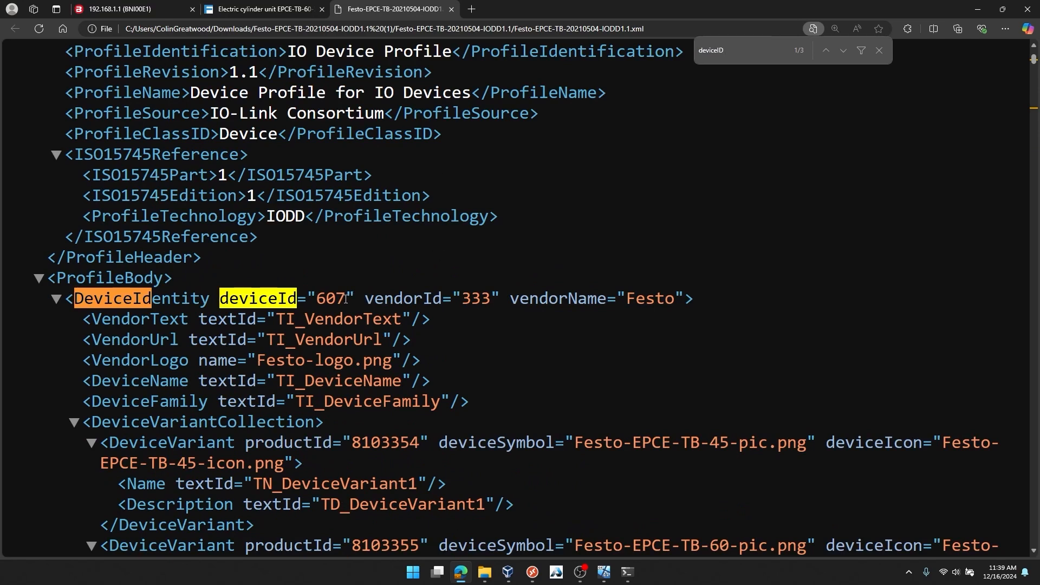
Recheck the Balluff naming rules and rename the Festo-EPCE-TB-20210504-IODD1.1 XML file in the extracted folder to FE00025F
{"action": "left_click", "coordinate": [148, 11]}
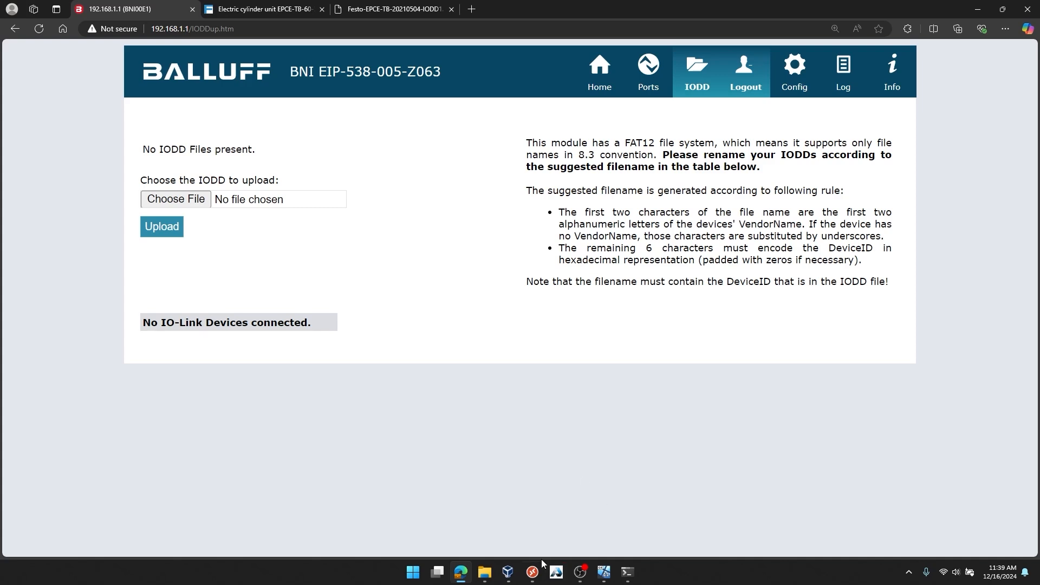
{"action": "left_click", "coordinate": [484, 571]}
{"action": "left_click", "coordinate": [784, 534]}
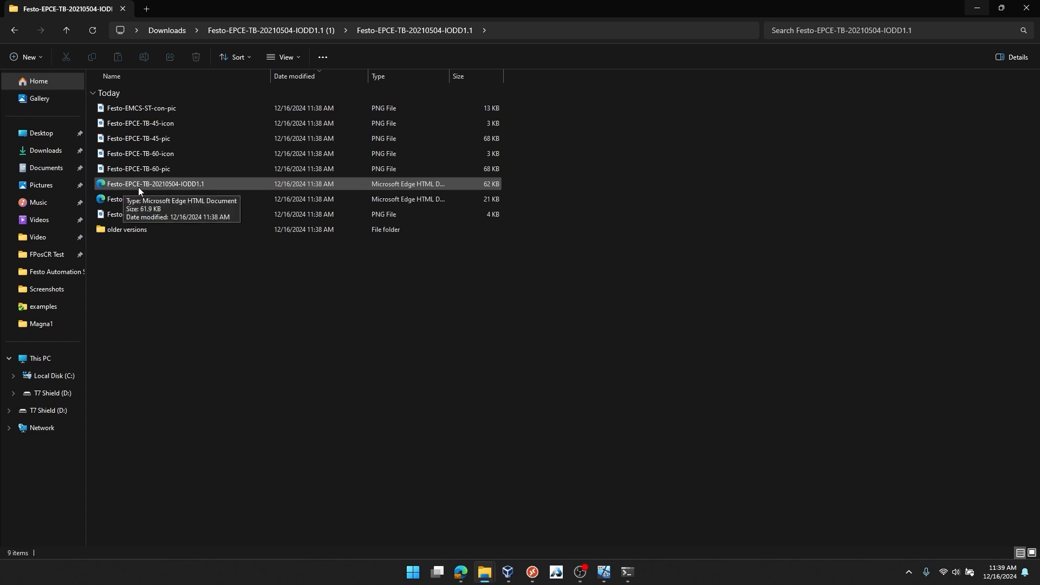
{"action": "right_click", "coordinate": [213, 186]}
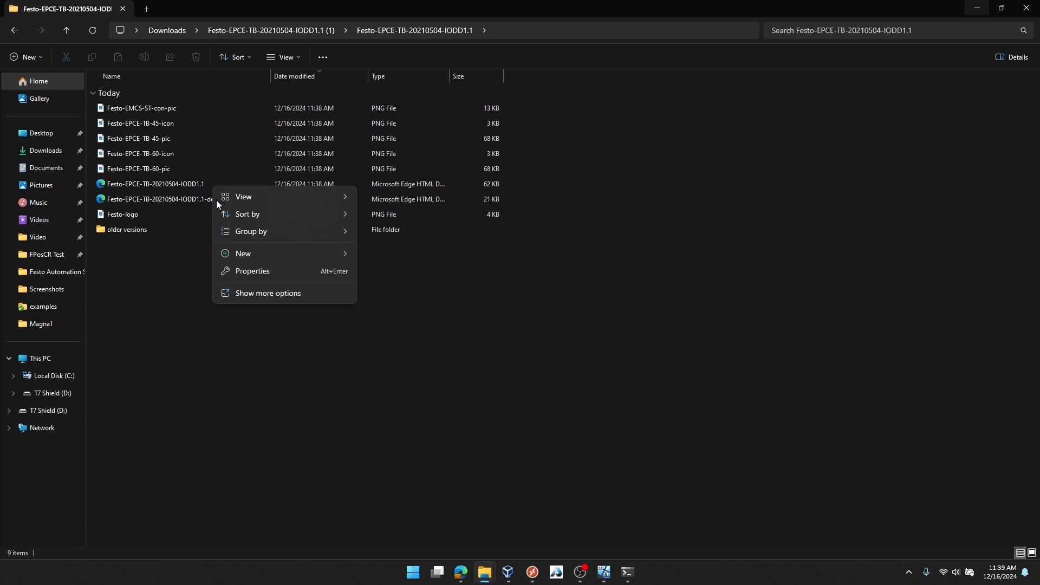
{"action": "left_click", "coordinate": [274, 349]}
{"action": "left_click", "coordinate": [172, 184]}
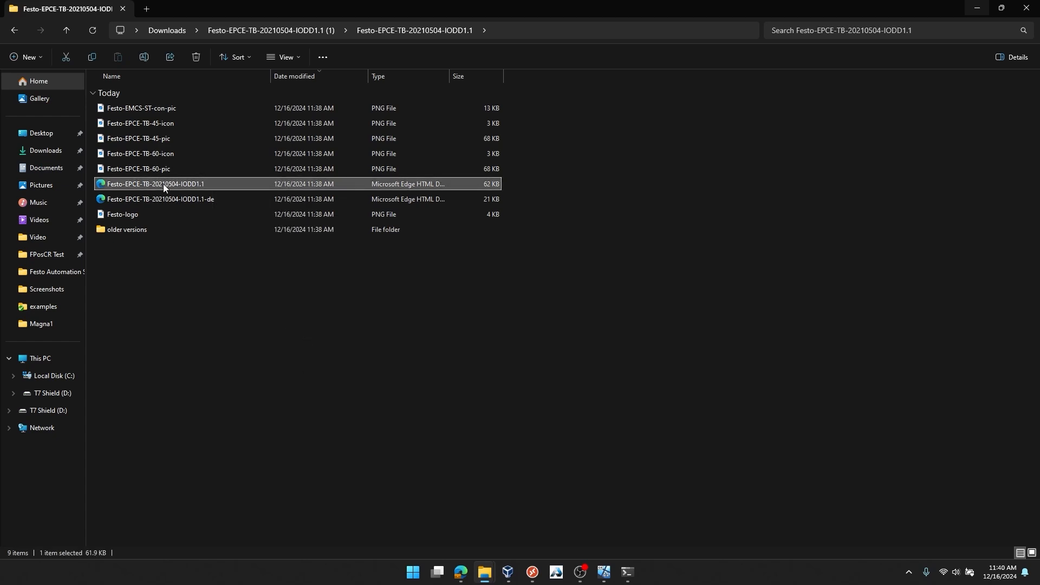
{"action": "key", "text": "F2"}
{"action": "key", "text": "Caps_Lock"}
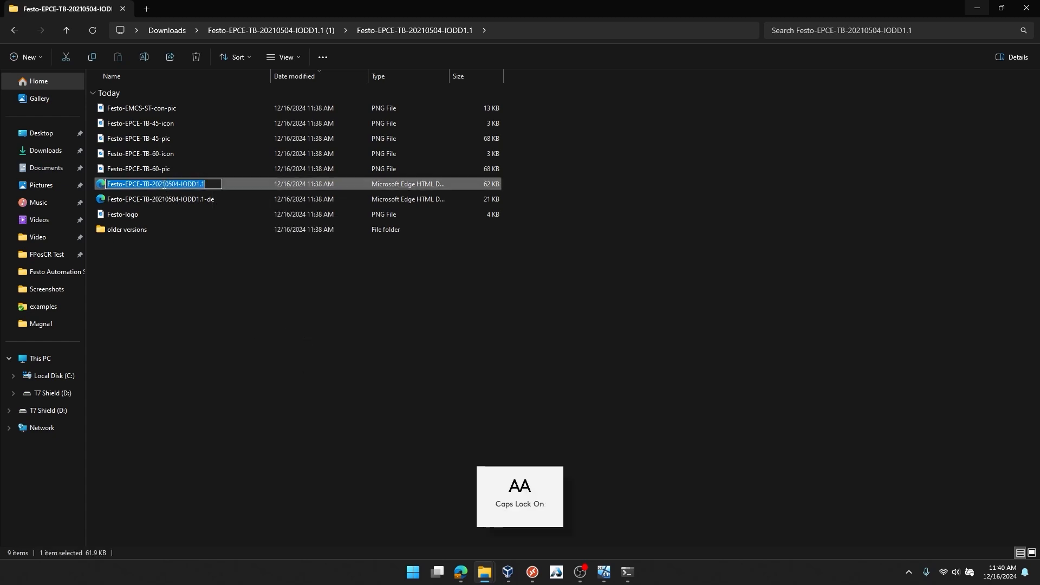
{"action": "type", "text": "FE00025f"}
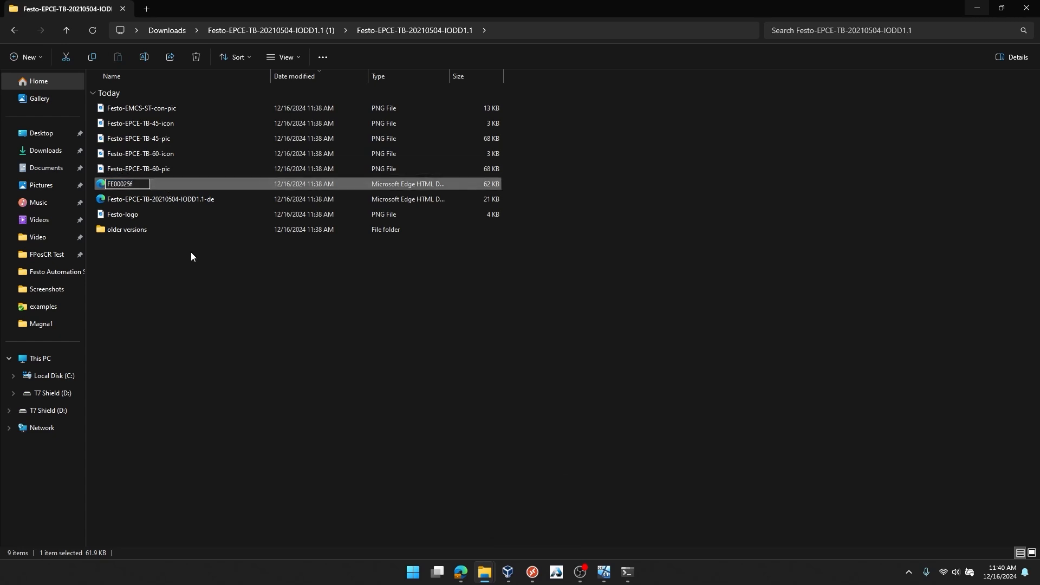
{"action": "key", "text": "BackSpace"}
{"action": "type", "text": "F"}
{"action": "key", "text": "Return"}
{"action": "left_click", "coordinate": [242, 301]}
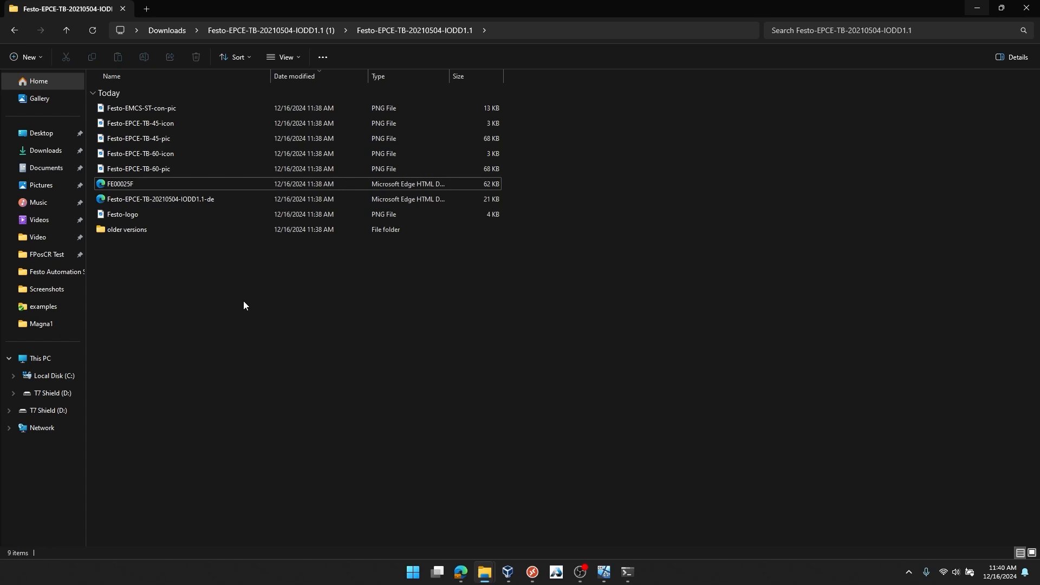
Open Calculator in Programmer mode and enter 25F as a hexadecimal value to check its decimal equivalent
{"action": "left_click", "coordinate": [406, 579]}
{"action": "type", "text": "calc"}
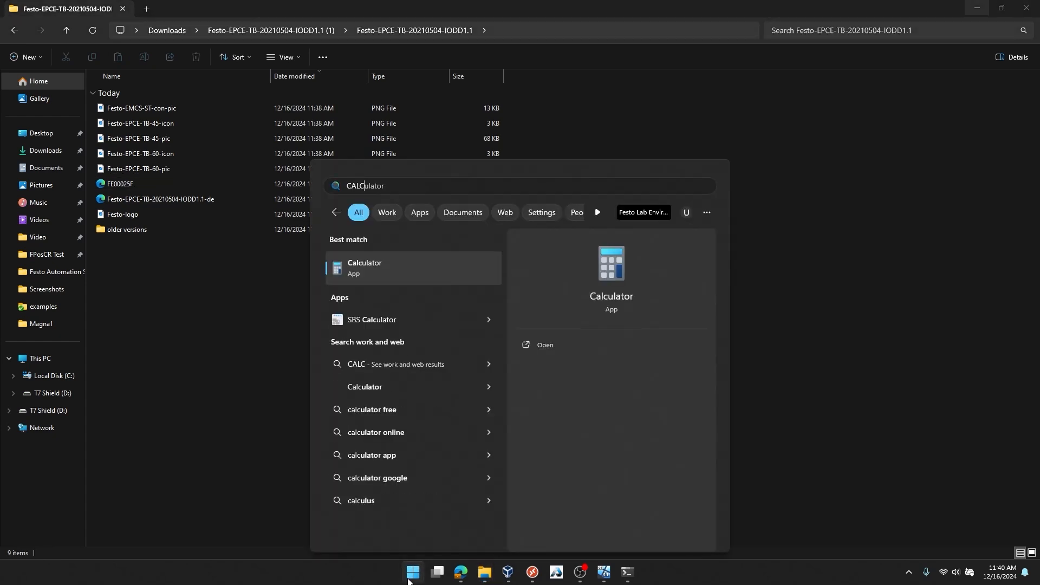
{"action": "key", "text": "Return"}
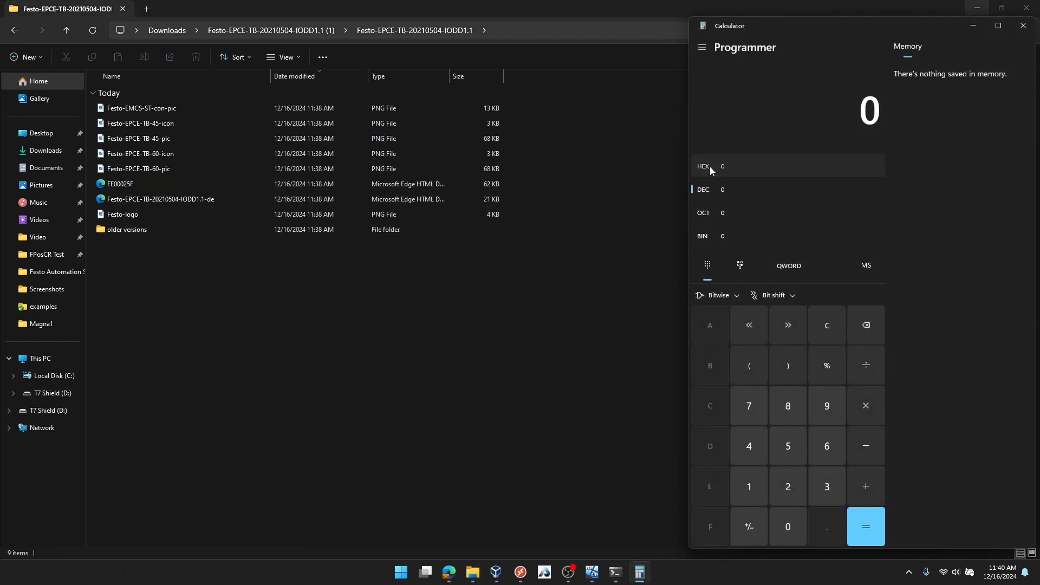
{"action": "left_click", "coordinate": [710, 167]}
{"action": "type", "text": "25F"}
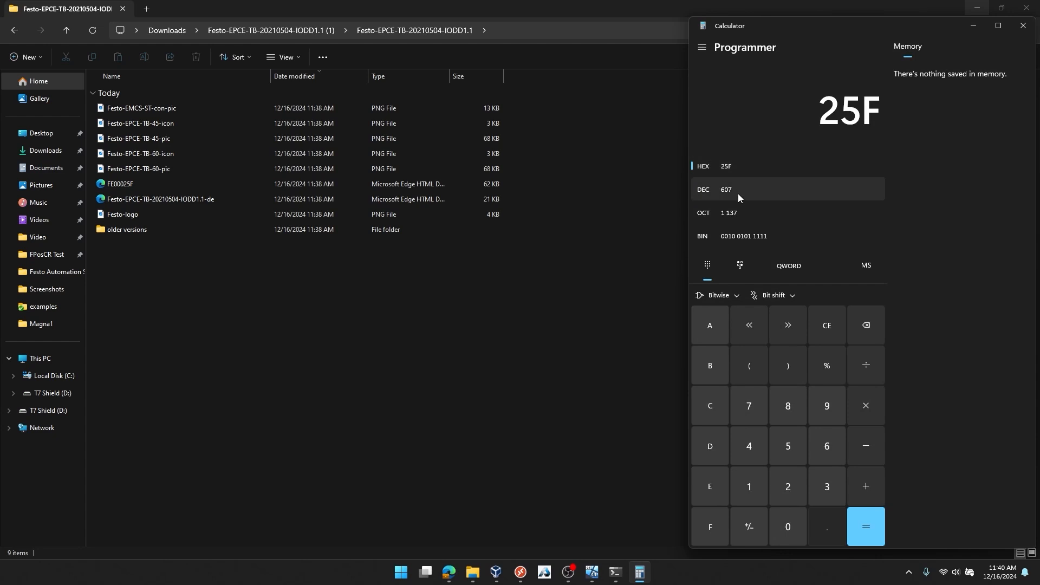
Compare the calculator's decimal value with the deviceId in the Festo XML file and check the renamed FE00025F file in its folder
{"action": "mouse_move", "coordinate": [449, 572]}
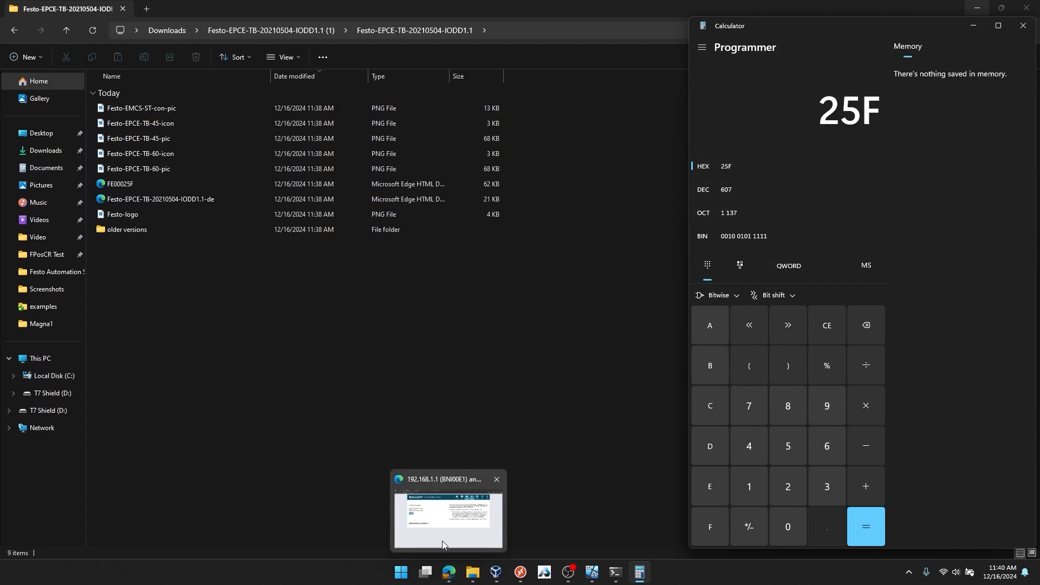
{"action": "left_click", "coordinate": [439, 509]}
{"action": "left_click", "coordinate": [385, 11]}
{"action": "left_click_drag", "start_coordinate": [341, 307], "coordinate": [298, 301]}
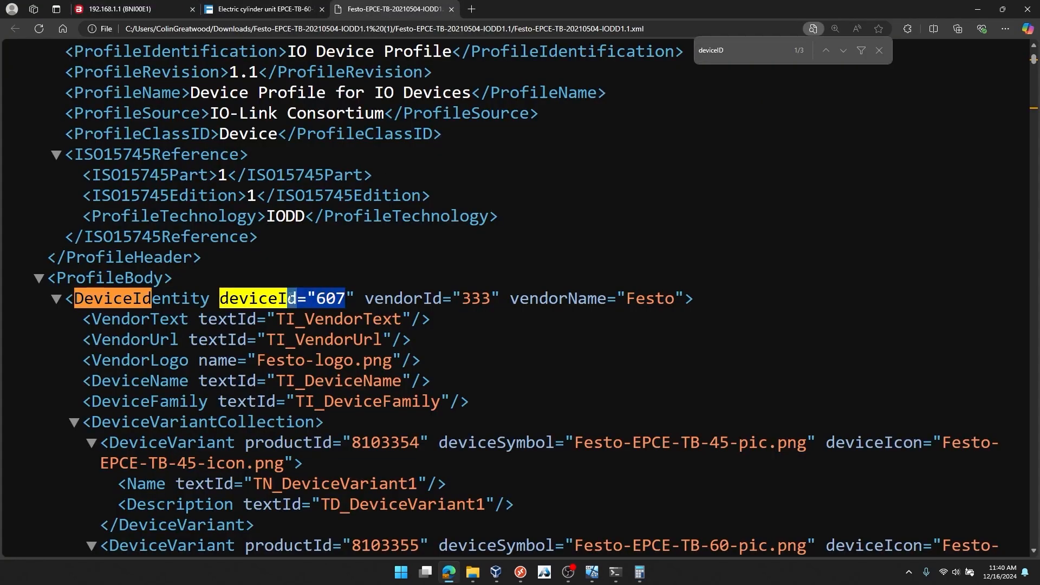
{"action": "left_click", "coordinate": [639, 573]}
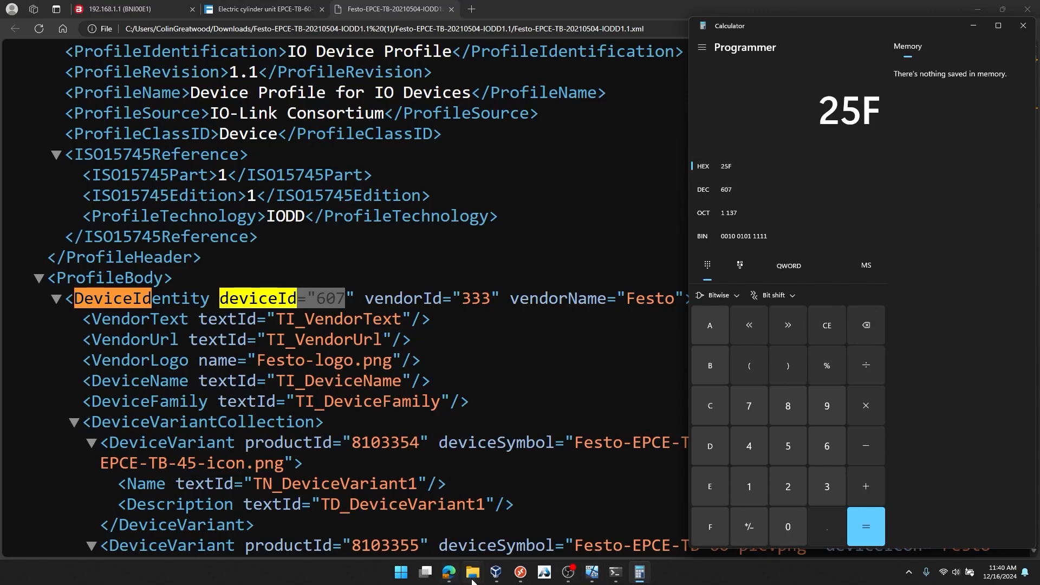
{"action": "mouse_move", "coordinate": [472, 573]}
{"action": "left_click", "coordinate": [769, 509]}
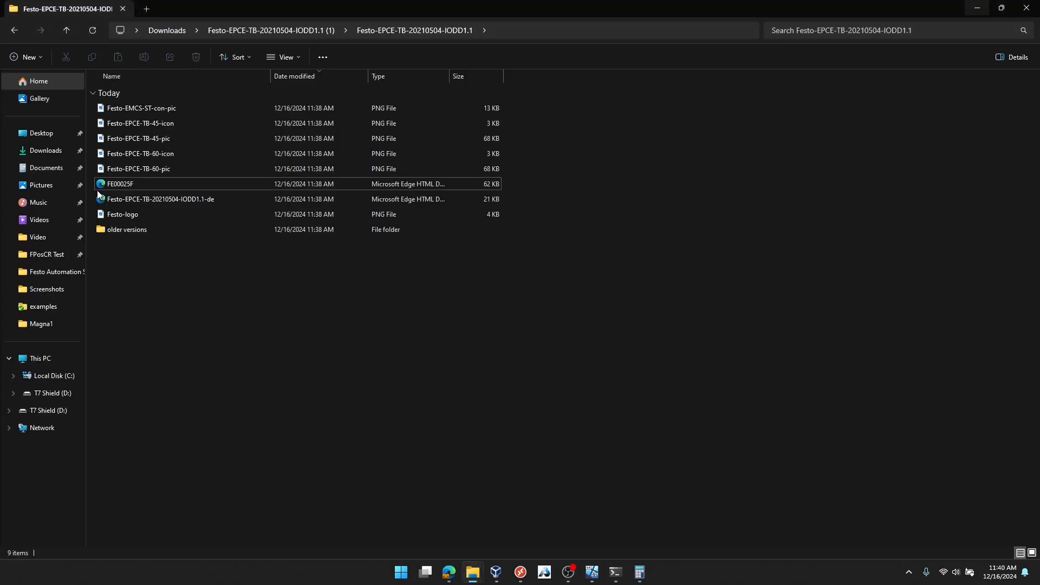
{"action": "left_click", "coordinate": [122, 184]}
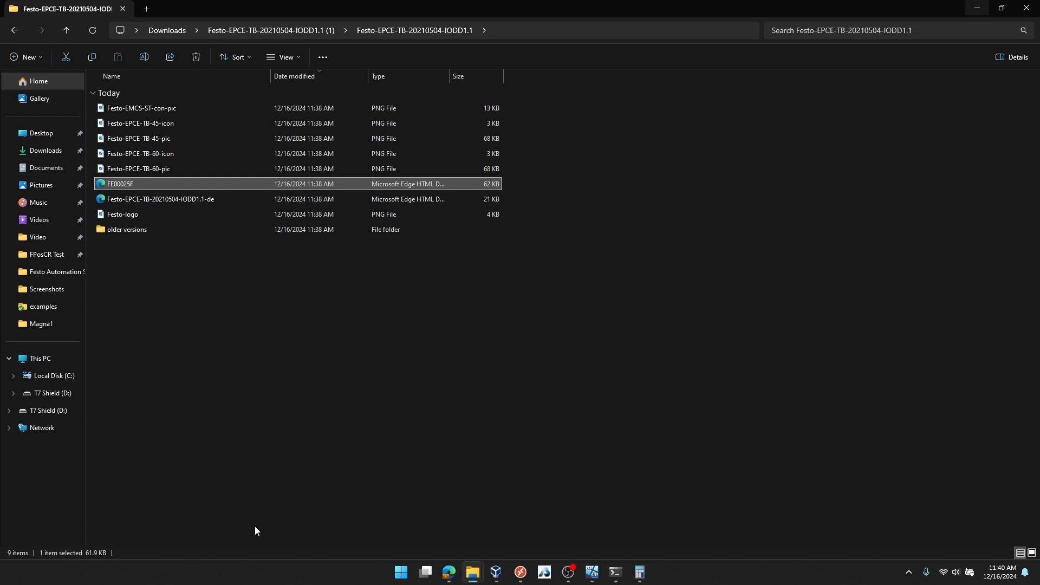
Return to the Balluff IODD upload page in the browser and reset its zoom to the default level
{"action": "mouse_move", "coordinate": [447, 566]}
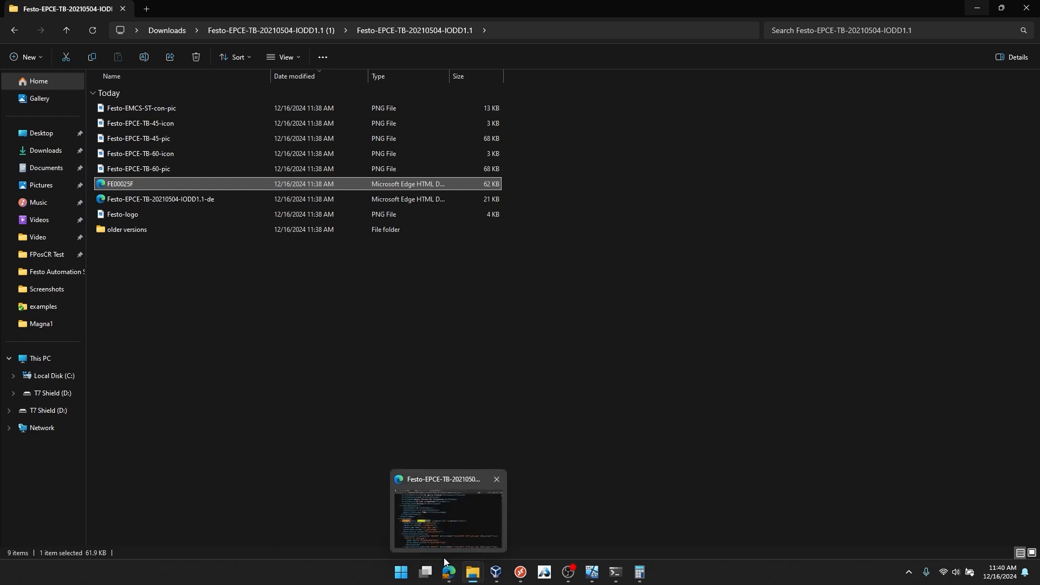
{"action": "left_click", "coordinate": [453, 577]}
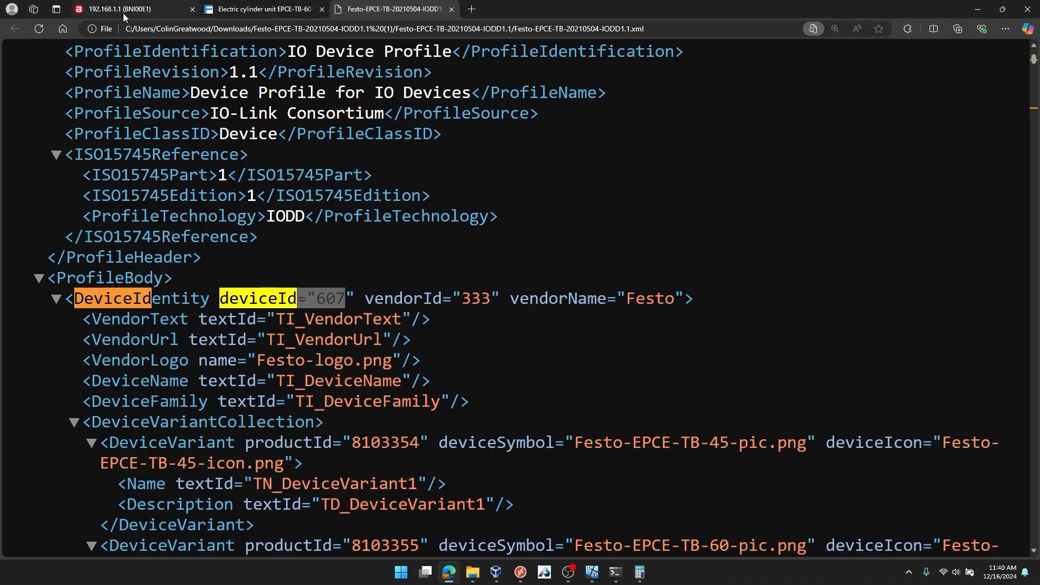
{"action": "left_click", "coordinate": [122, 13]}
{"action": "key", "text": "ctrl+minus"}
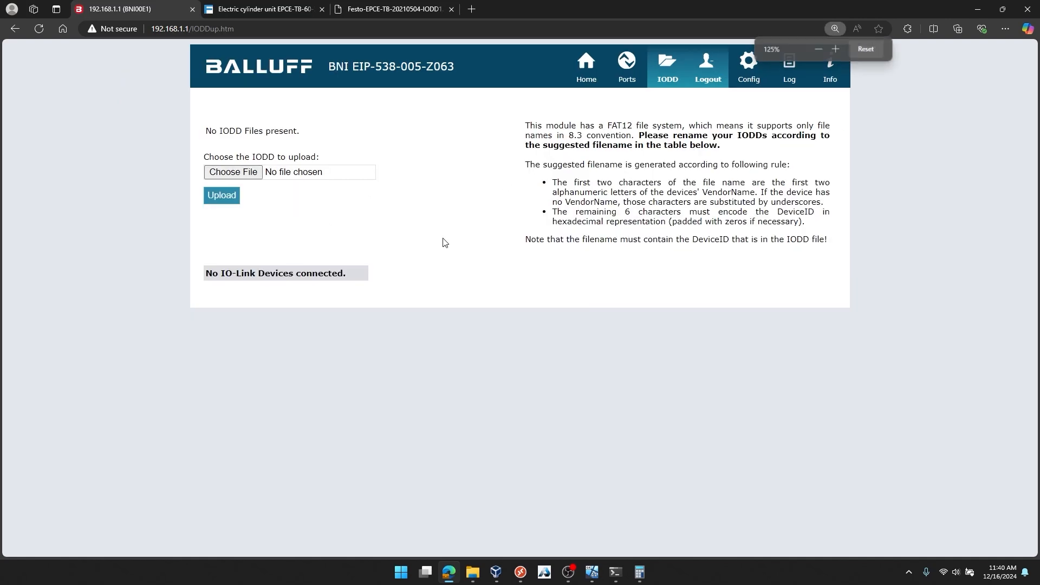
{"action": "left_click", "coordinate": [865, 49]}
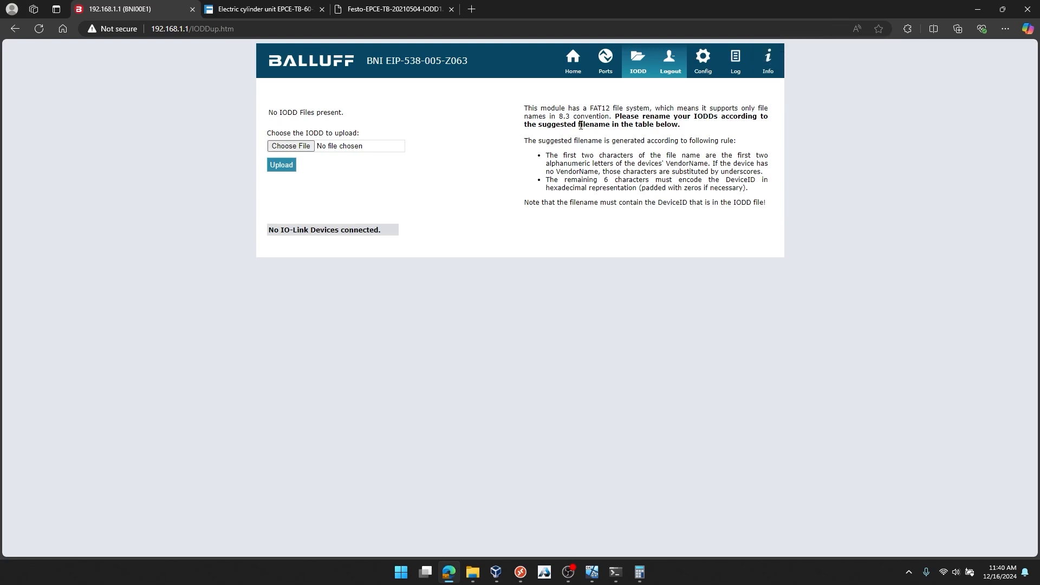
Upload FE00025F.xml from the inner Festo-EPCE-TB-20210504-IODD1.1 folder to the Balluff module
{"action": "left_click", "coordinate": [301, 147]}
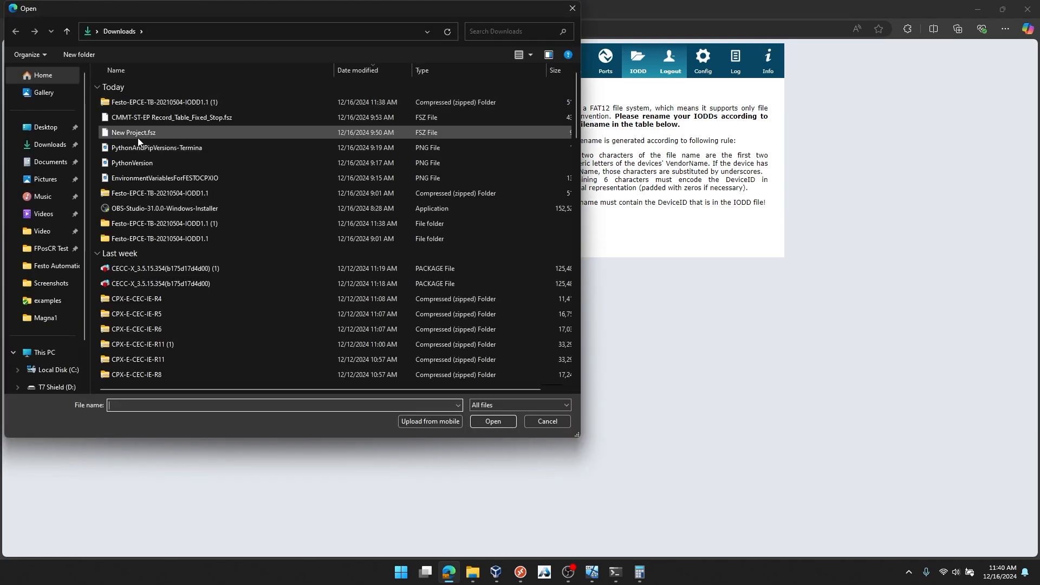
{"action": "double_click", "coordinate": [150, 227]}
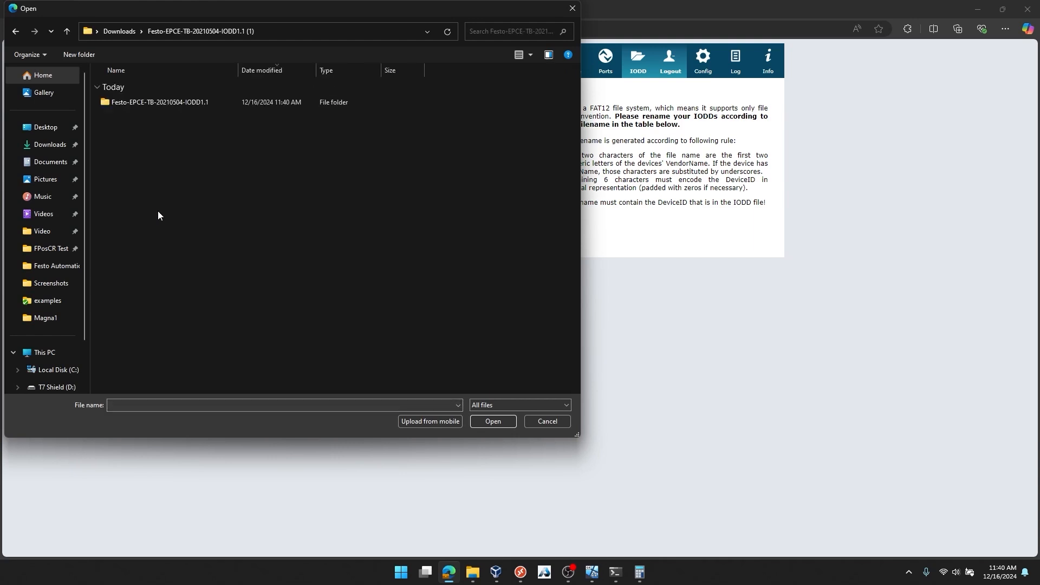
{"action": "double_click", "coordinate": [160, 104]}
{"action": "left_click", "coordinate": [149, 102]}
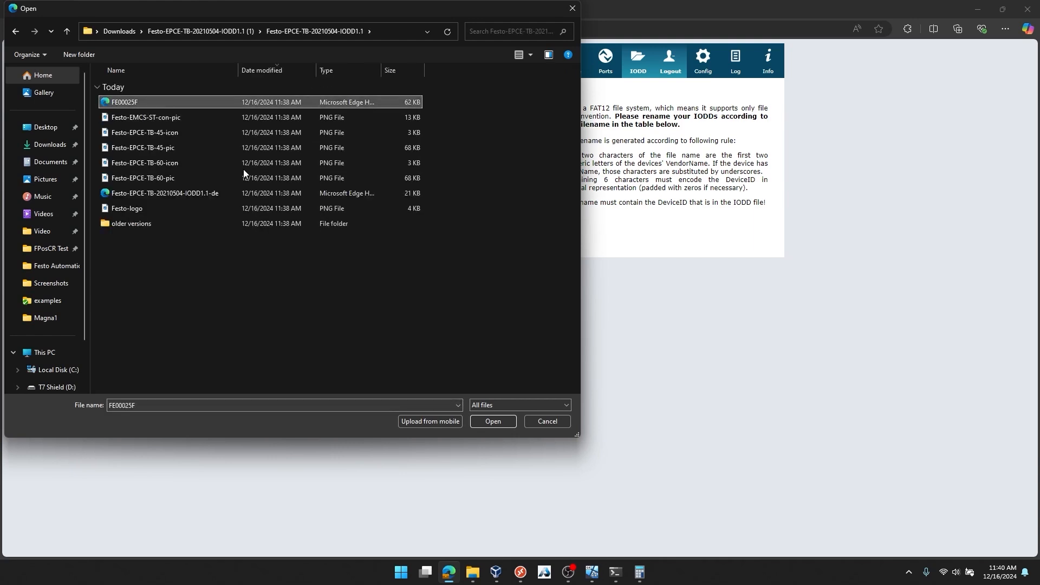
{"action": "left_click", "coordinate": [500, 421]}
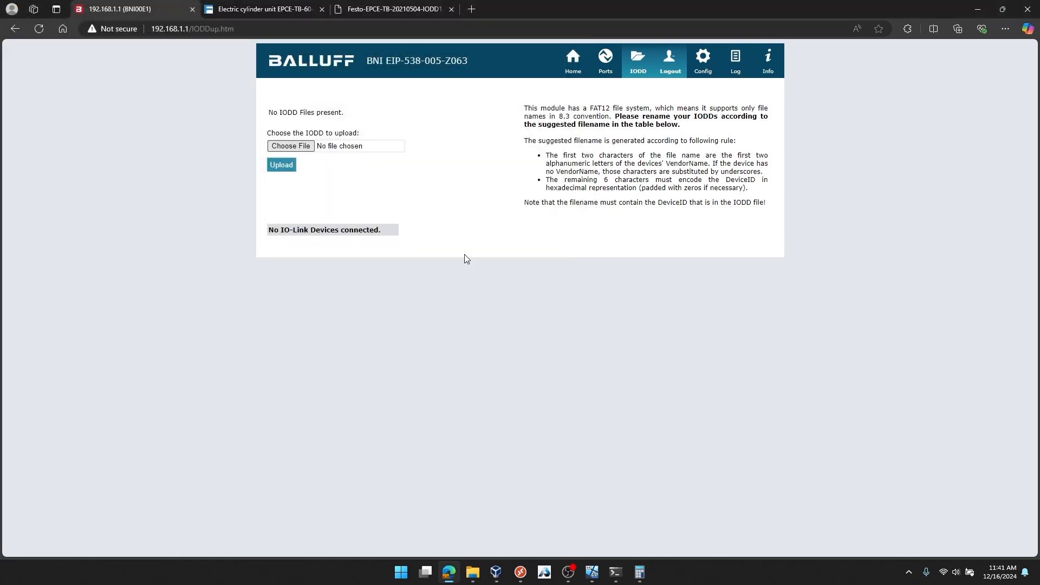
{"action": "left_click", "coordinate": [289, 170]}
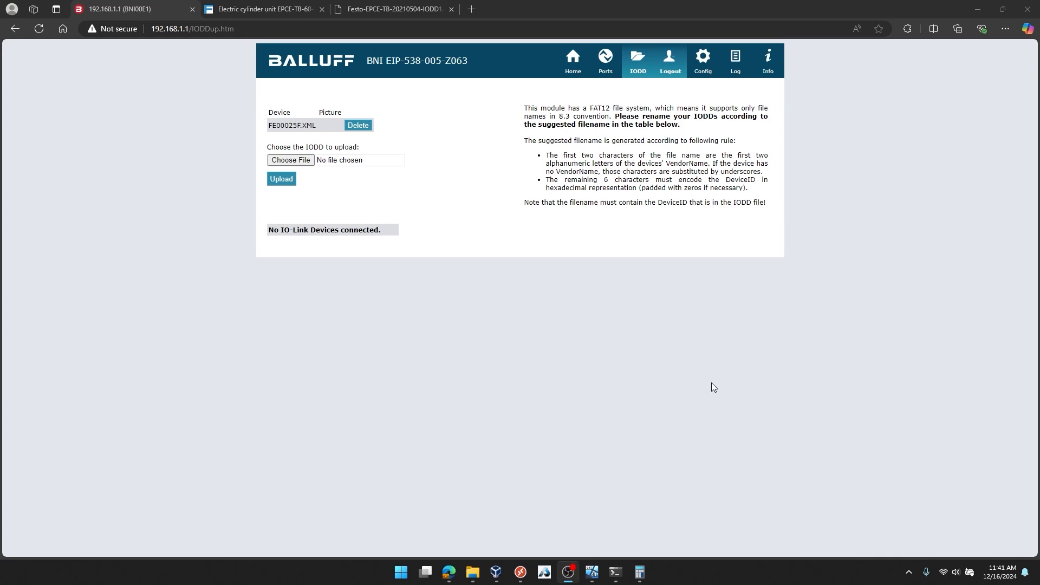
Set the Balluff module's static IP address to 192.168.1.105, save the configuration and reboot the module
{"action": "left_click", "coordinate": [703, 61]}
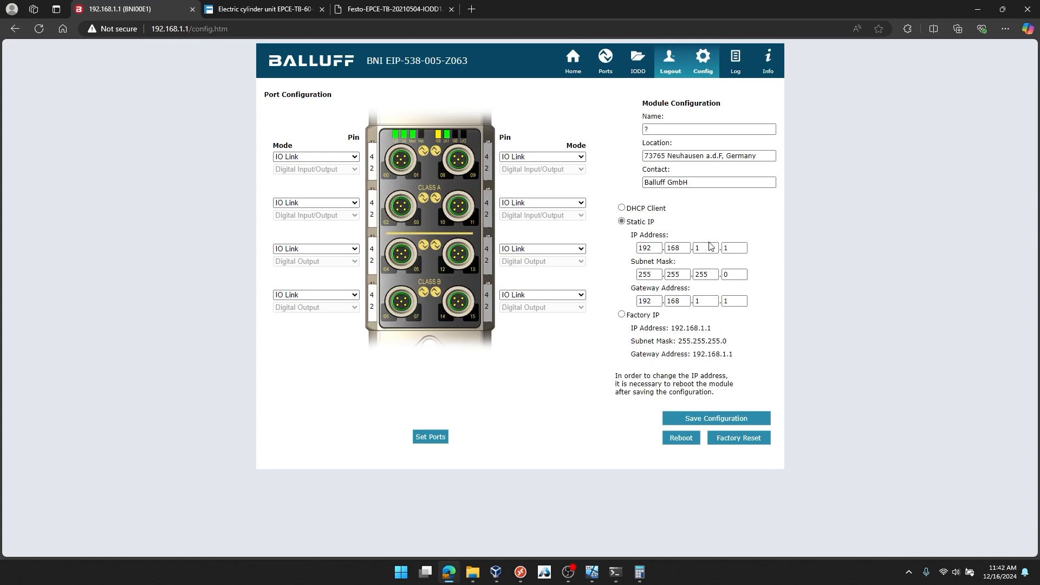
{"action": "left_click", "coordinate": [739, 248]}
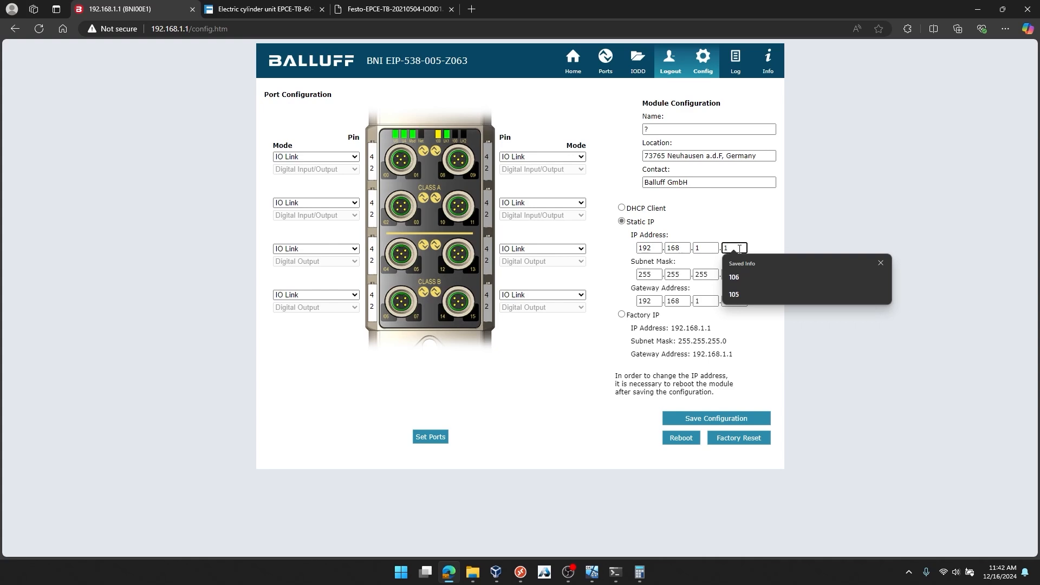
{"action": "type", "text": "05"}
{"action": "key", "text": "Tab"}
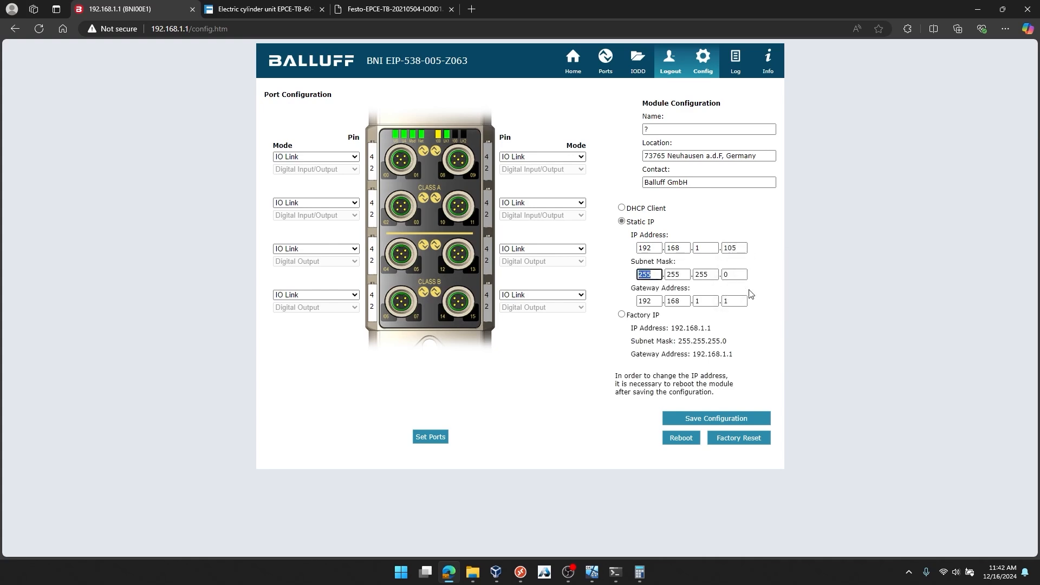
{"action": "left_click", "coordinate": [733, 275]}
{"action": "left_click", "coordinate": [716, 423]}
{"action": "left_click", "coordinate": [682, 438]}
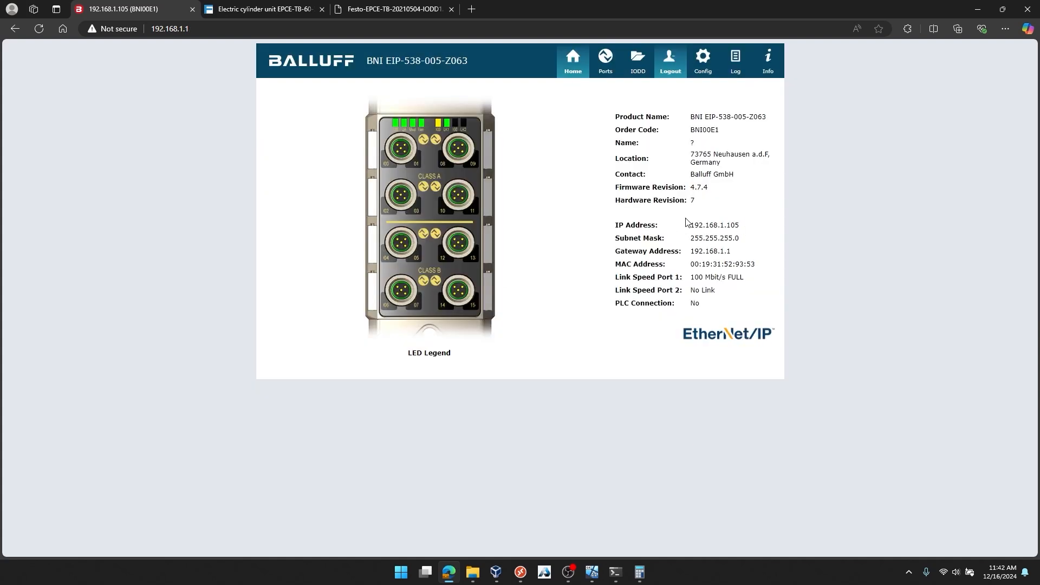
Try to open the Balluff module's web page at 192.168.1.105 in a new browser tab
{"action": "left_click", "coordinate": [469, 11]}
{"action": "type", "text": "192"}
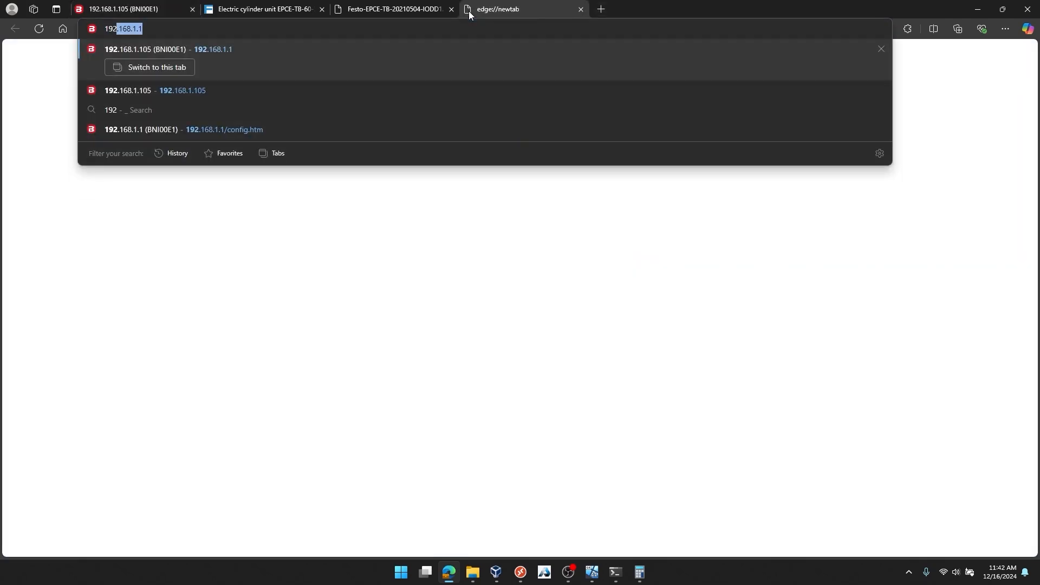
{"action": "type", "text": ".168.1.105"}
{"action": "key", "text": "Return"}
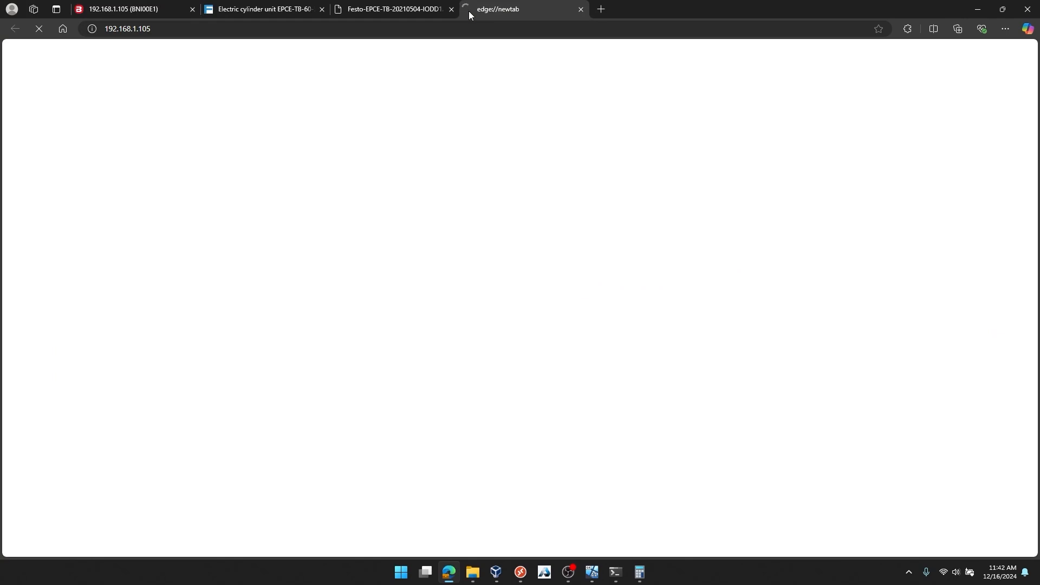
Shorten the address in the new tab and load the module's page at 192.168.1.1 instead
{"action": "left_click", "coordinate": [463, 34]}
{"action": "key", "text": "End"}
{"action": "key", "text": "BackSpace"}
{"action": "key", "text": "BackSpace"}
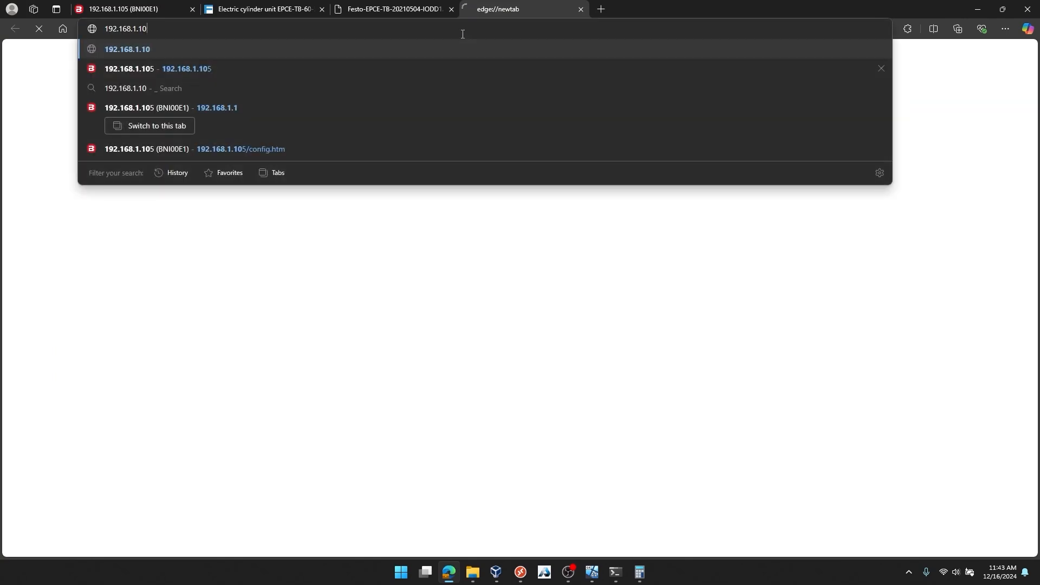
{"action": "key", "text": "Return"}
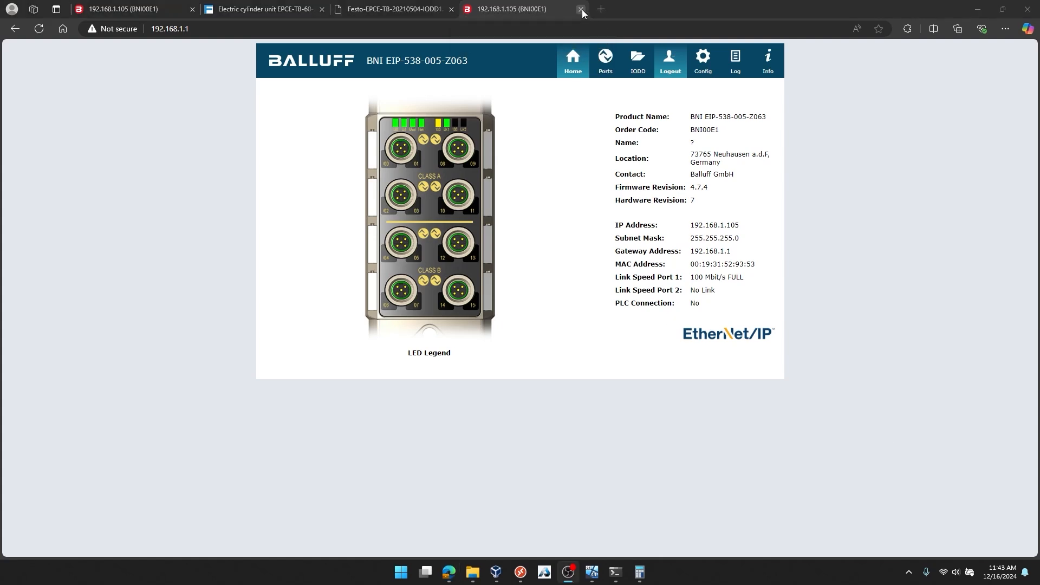
Close both Balluff module browser tabs, leaving the Festo tabs open
{"action": "left_click", "coordinate": [580, 9]}
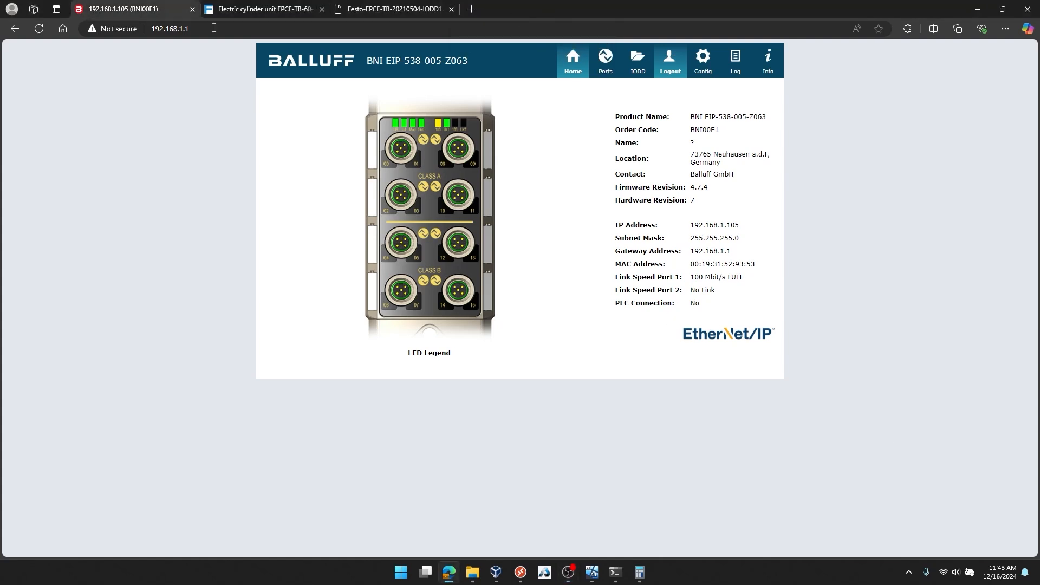
{"action": "left_click", "coordinate": [192, 9]}
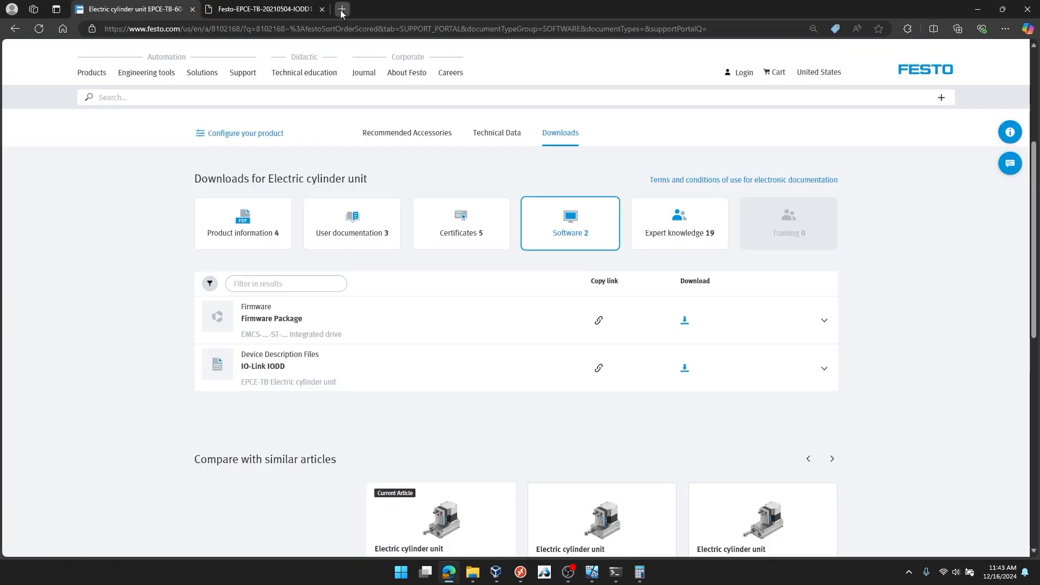
Load the Balluff module's web page at 192.168.1.105 in a new browser tab
{"action": "left_click", "coordinate": [341, 10]}
{"action": "type", "text": "192.168.1.105"}
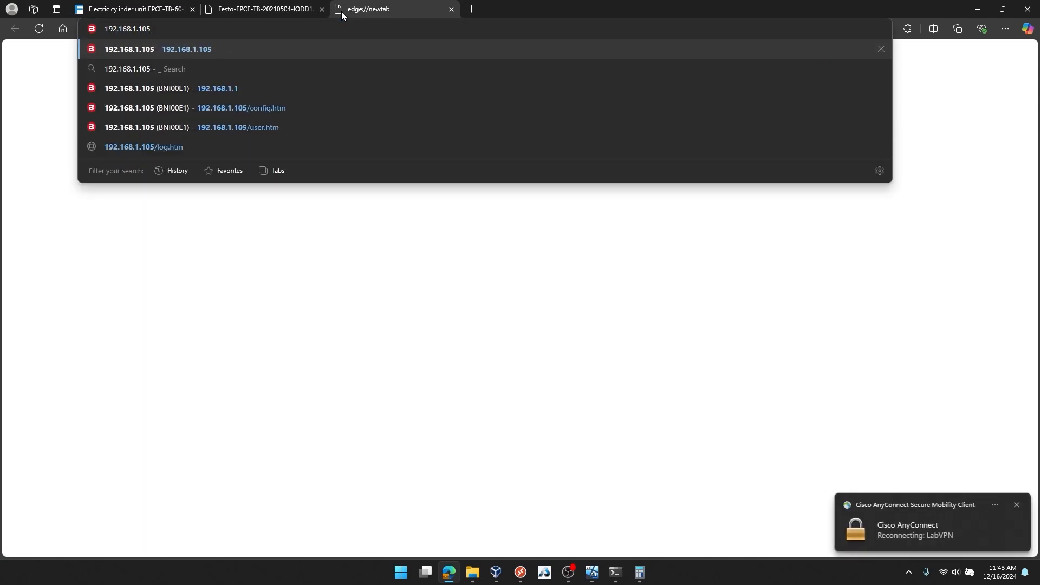
{"action": "key", "text": "Return"}
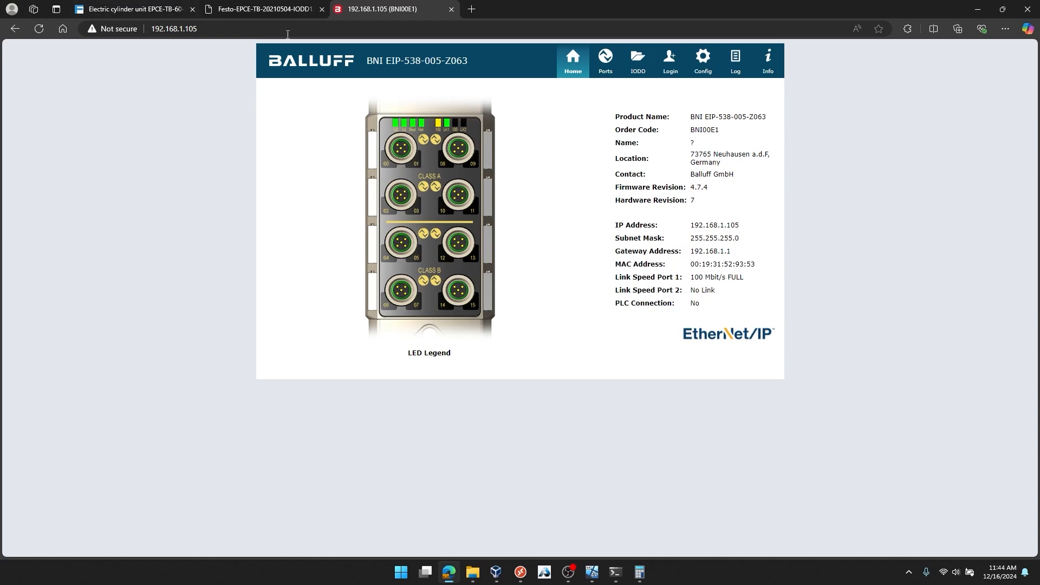
Try the old address 192.168.1.1 in another browser tab and close that tab
{"action": "left_click", "coordinate": [476, 8]}
{"action": "type", "text": "192.168"}
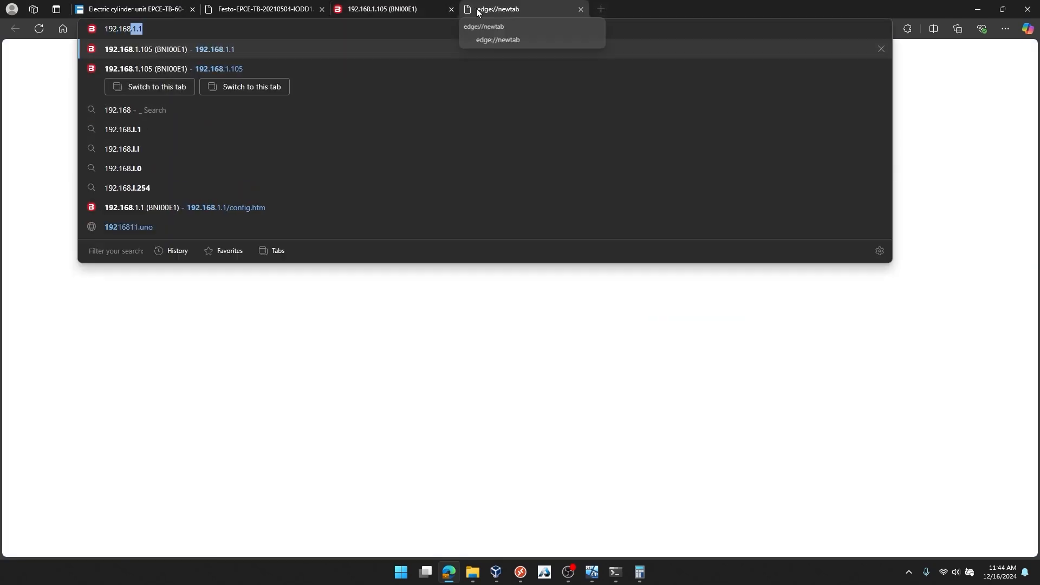
{"action": "type", "text": ".1.1"}
{"action": "key", "text": "Return"}
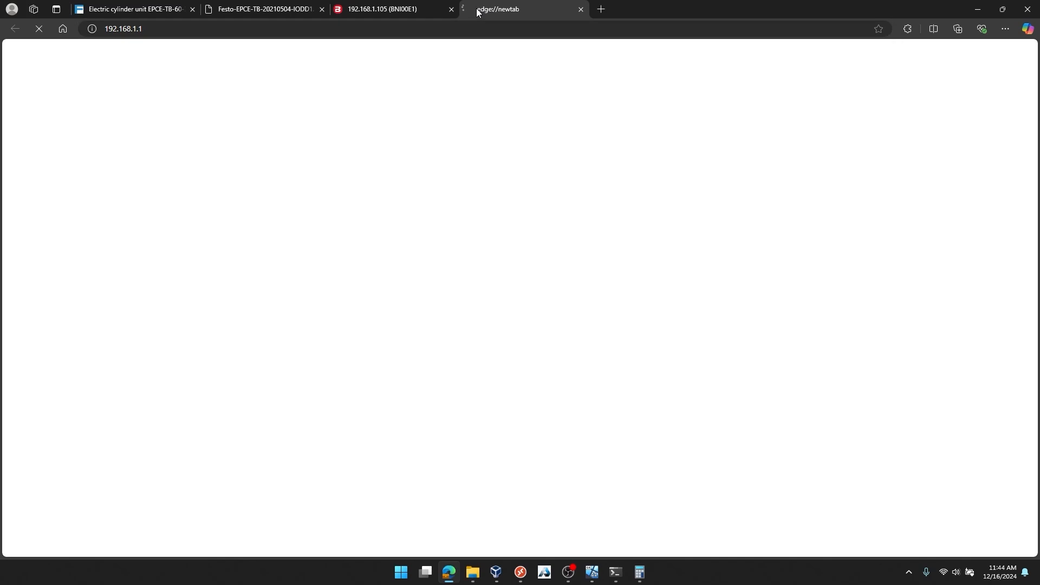
{"action": "left_click", "coordinate": [580, 9]}
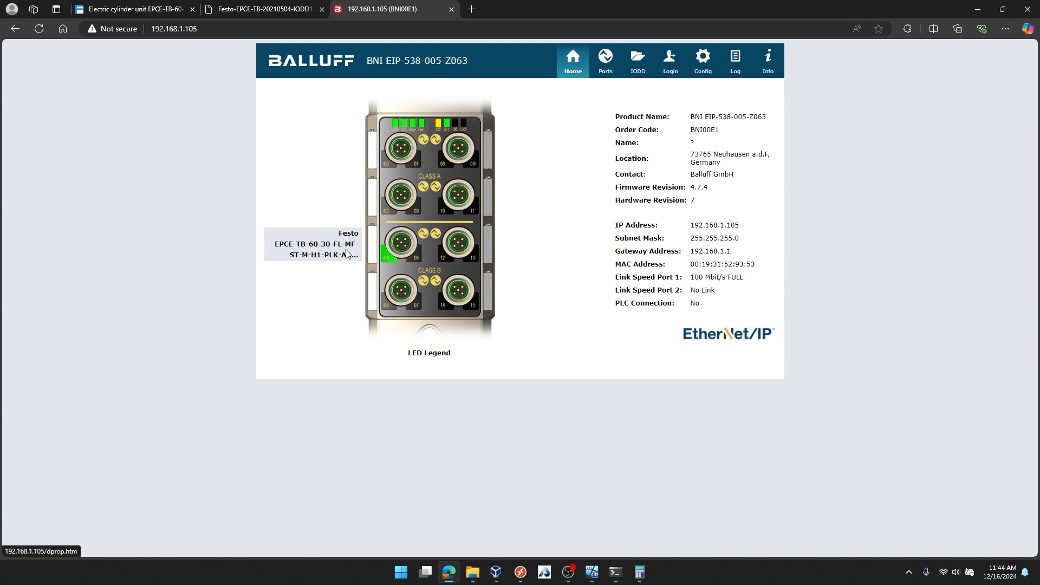
Log in to the Balluff module's web page with its password and decline saving the password in the browser
{"action": "left_click", "coordinate": [670, 61]}
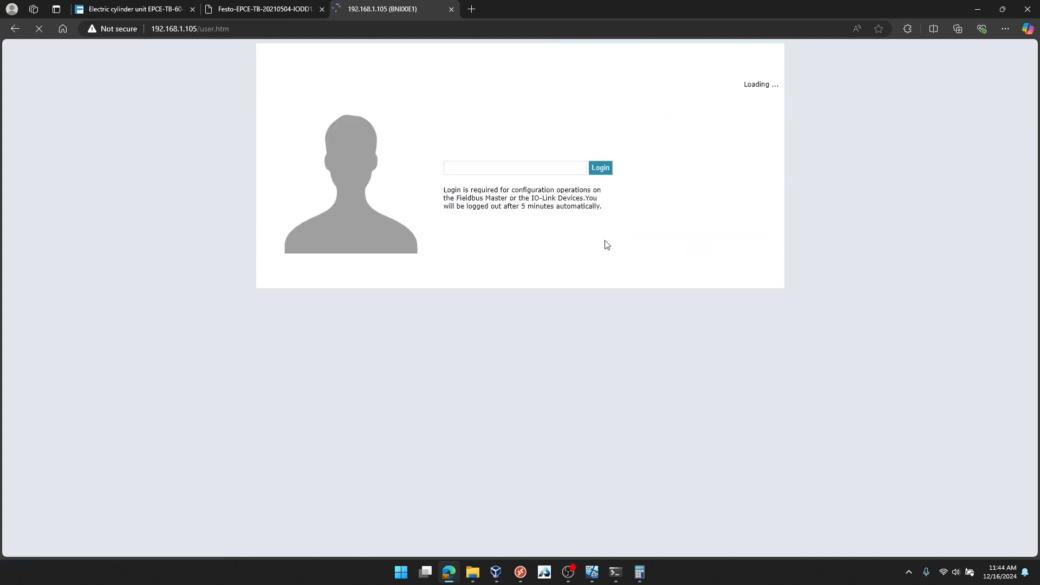
{"action": "left_click", "coordinate": [530, 168]}
{"action": "type", "text": "••••••"}
{"action": "key", "text": "ctrl+a"}
{"action": "key", "text": "BackSpace"}
{"action": "type", "text": "•••"}
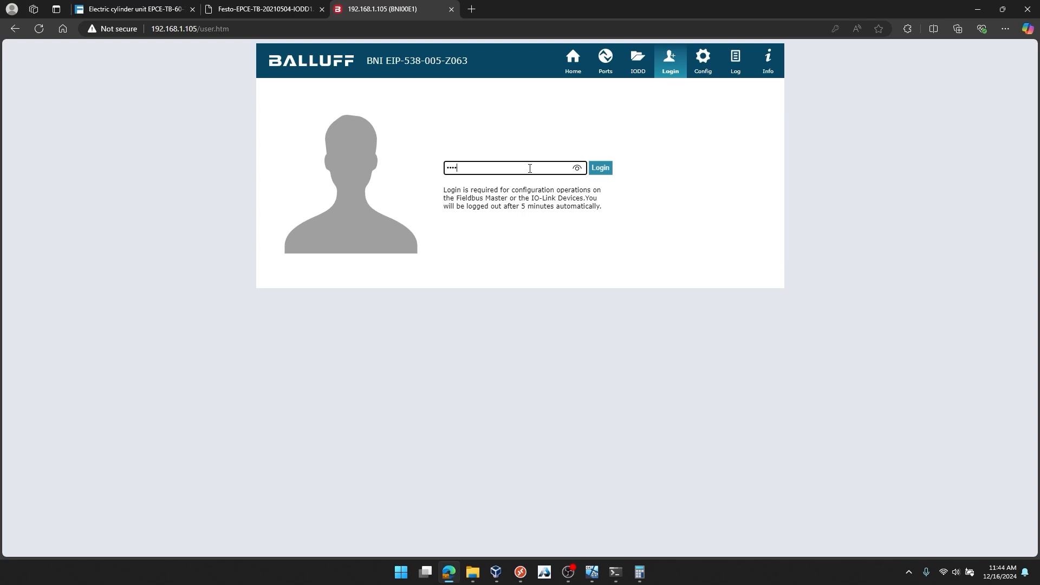
{"action": "left_click", "coordinate": [600, 168]}
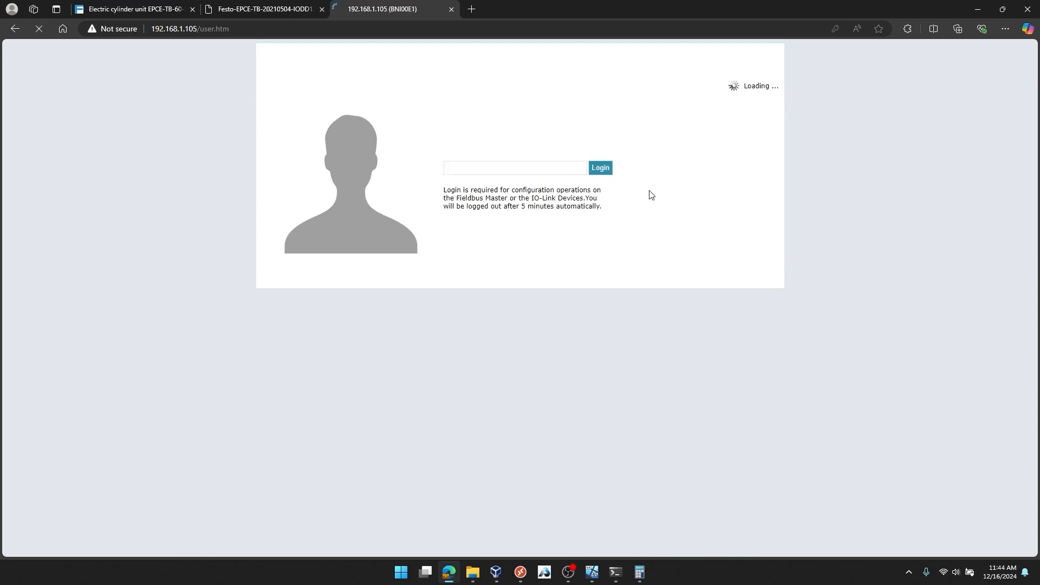
{"action": "key", "text": "Caps_Lock"}
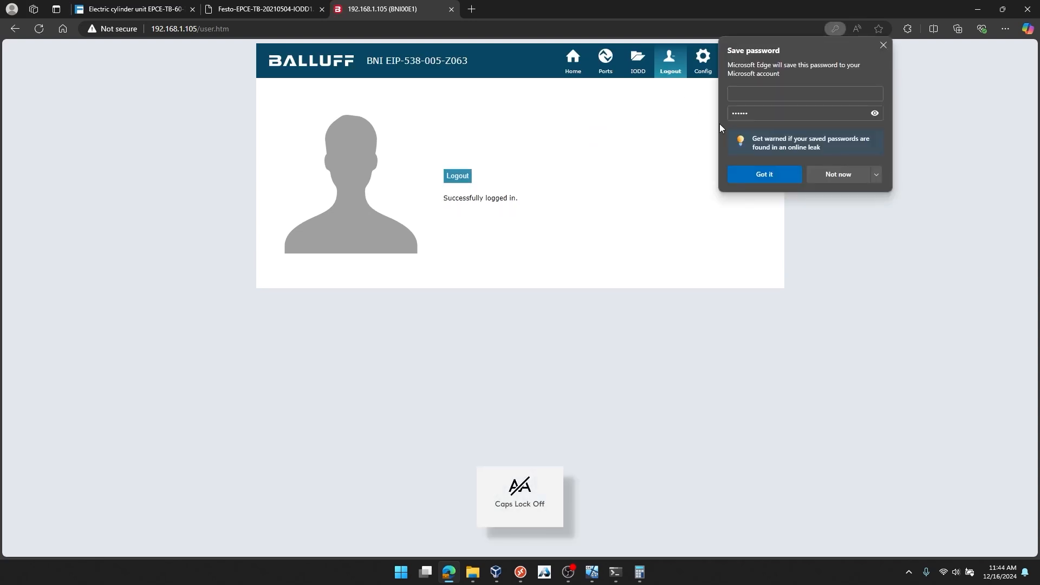
{"action": "left_click", "coordinate": [838, 174]}
Show the port details for the connected Festo EPCE-TB and examine its identification data and input and output process data
{"action": "left_click", "coordinate": [606, 59]}
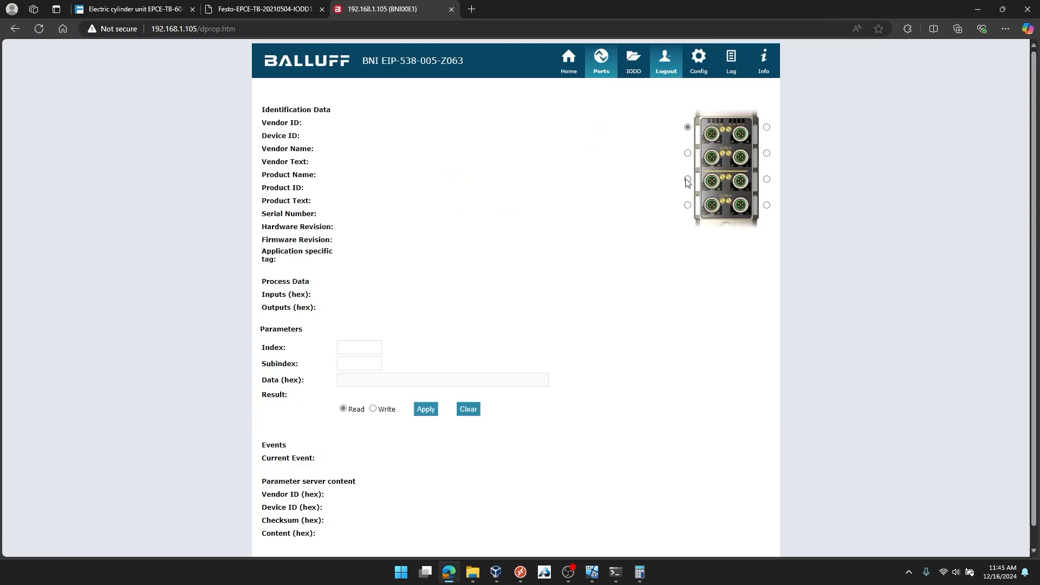
{"action": "left_click", "coordinate": [687, 179]}
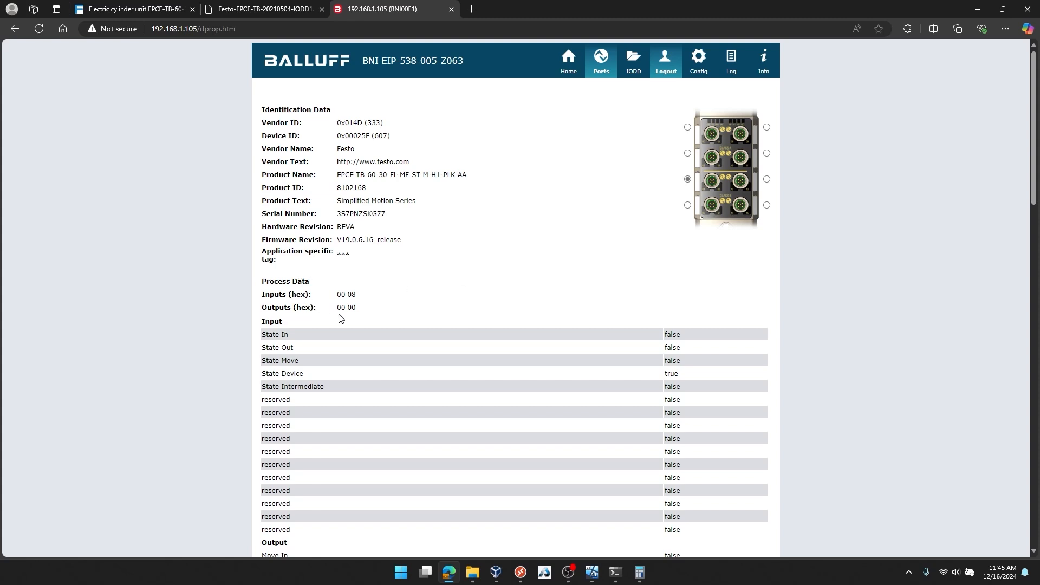
{"action": "scroll", "coordinate": [686, 310], "scroll_direction": "down", "scroll_amount": 2}
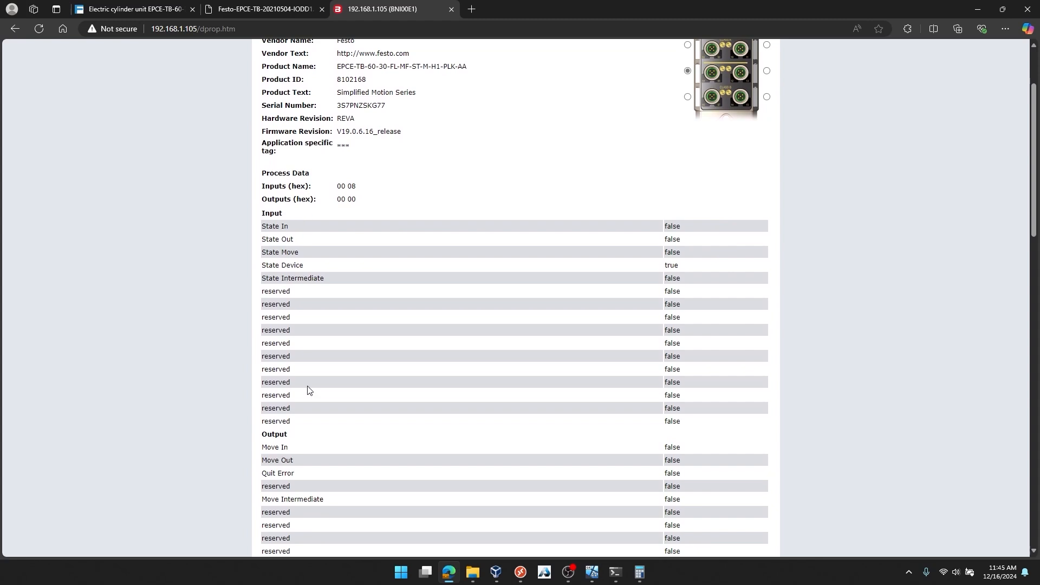
{"action": "scroll", "coordinate": [307, 389], "scroll_direction": "down", "scroll_amount": 3}
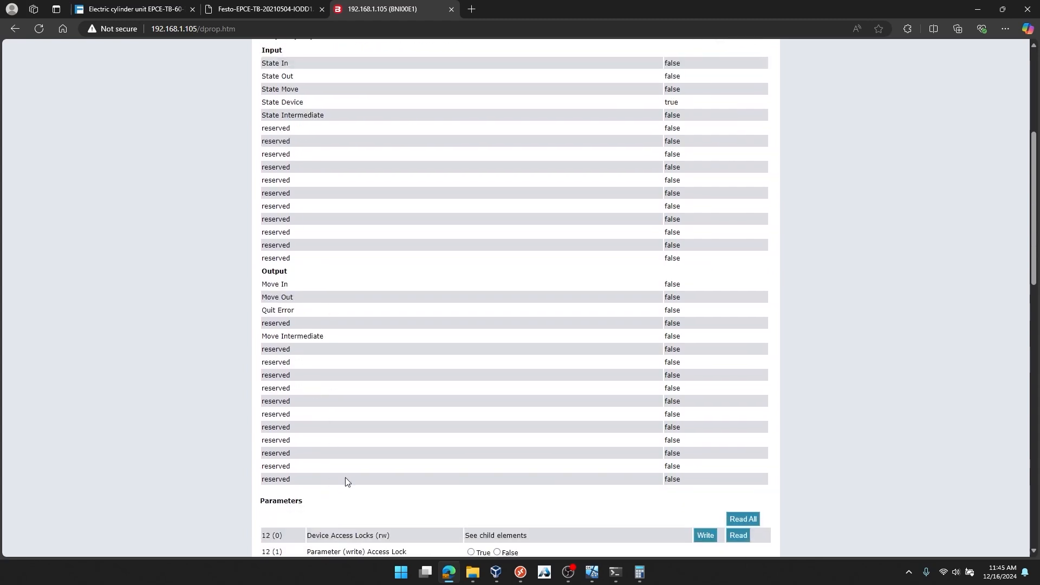
Read all IO-Link parameters from the Festo EPCE-TB and look through the parameter list
{"action": "scroll", "coordinate": [345, 481], "scroll_direction": "down", "scroll_amount": 7}
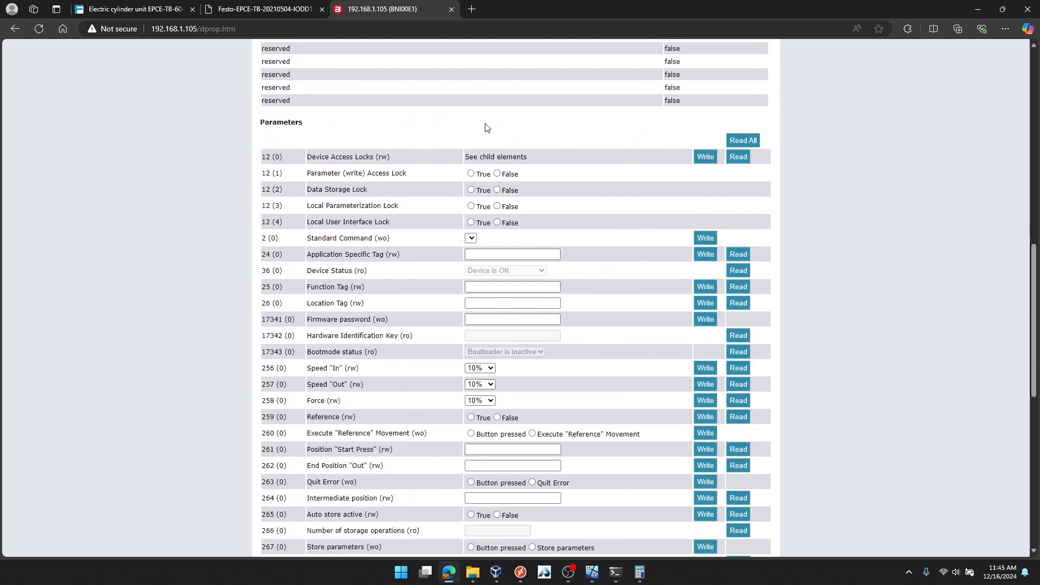
{"action": "left_click", "coordinate": [747, 141]}
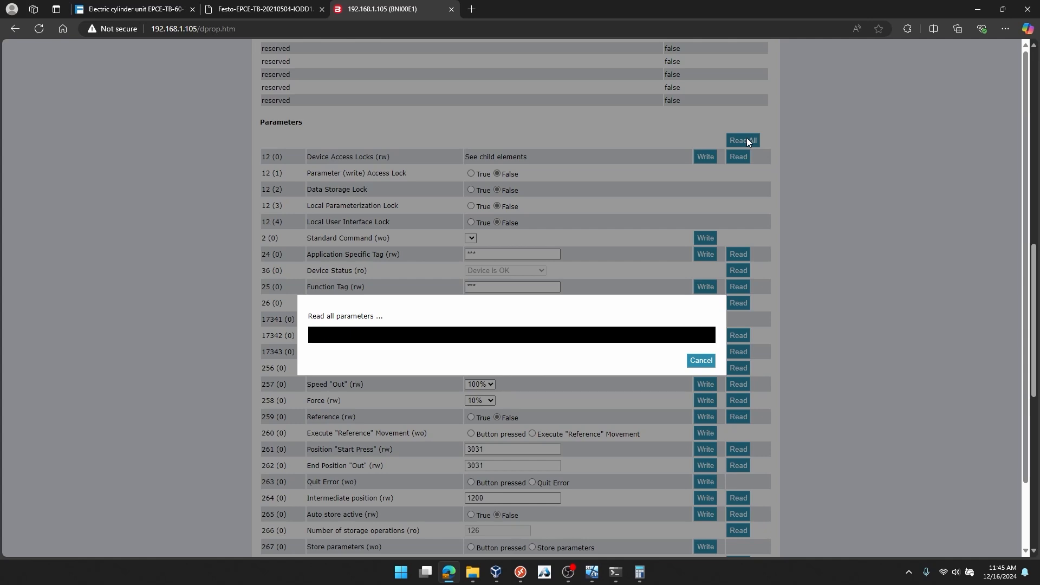
{"action": "scroll", "coordinate": [812, 238], "scroll_direction": "up", "scroll_amount": 1}
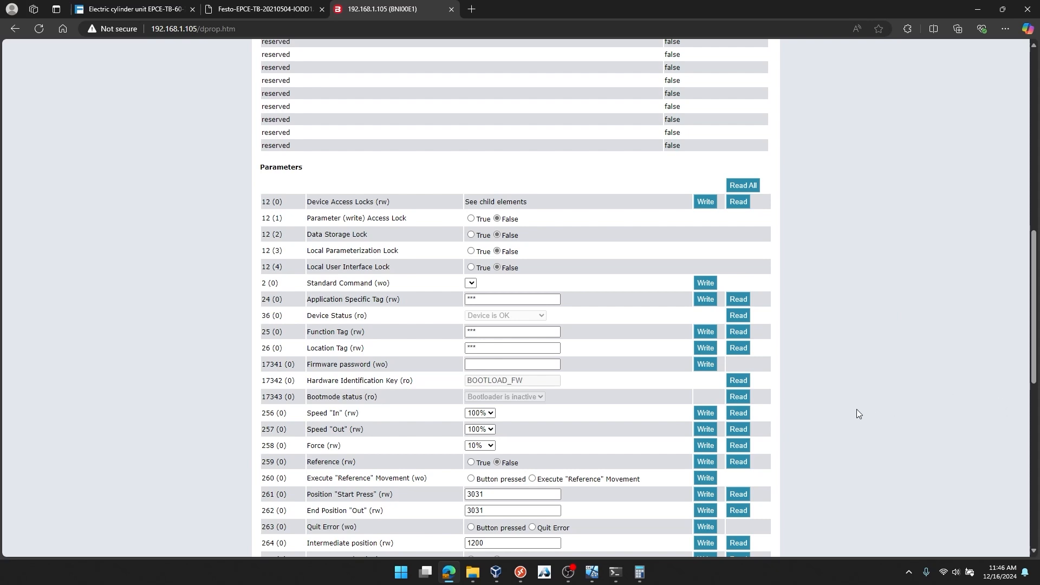
{"action": "scroll", "coordinate": [850, 409], "scroll_direction": "up", "scroll_amount": 10}
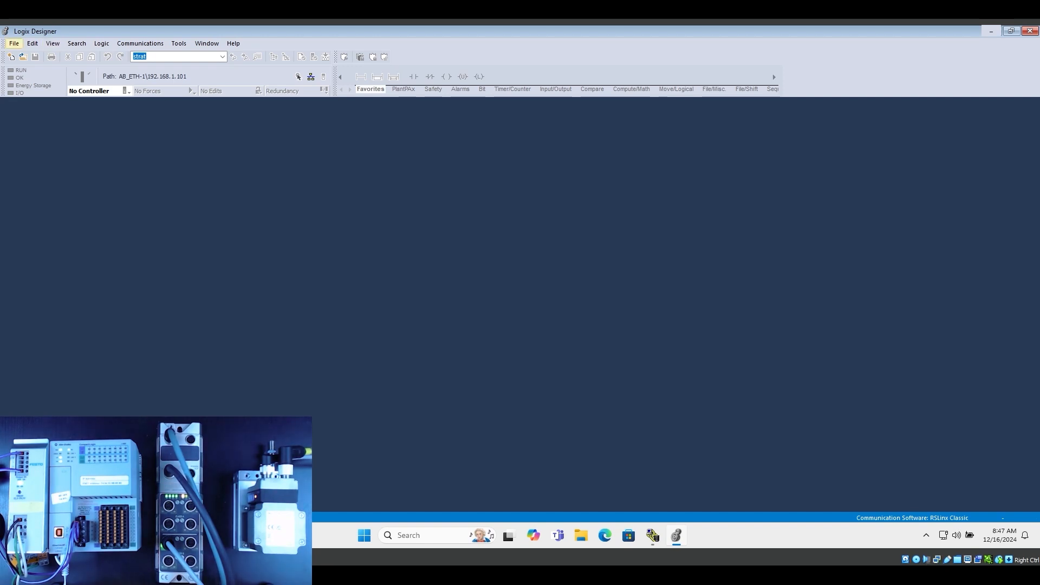
In Logix Designer, open the sample project Balluff_BNI00E1_SMS_AOI_Advanced.ACD and select the BNI00E1_Block1 module under Ethernet
{"action": "left_click", "coordinate": [14, 43]}
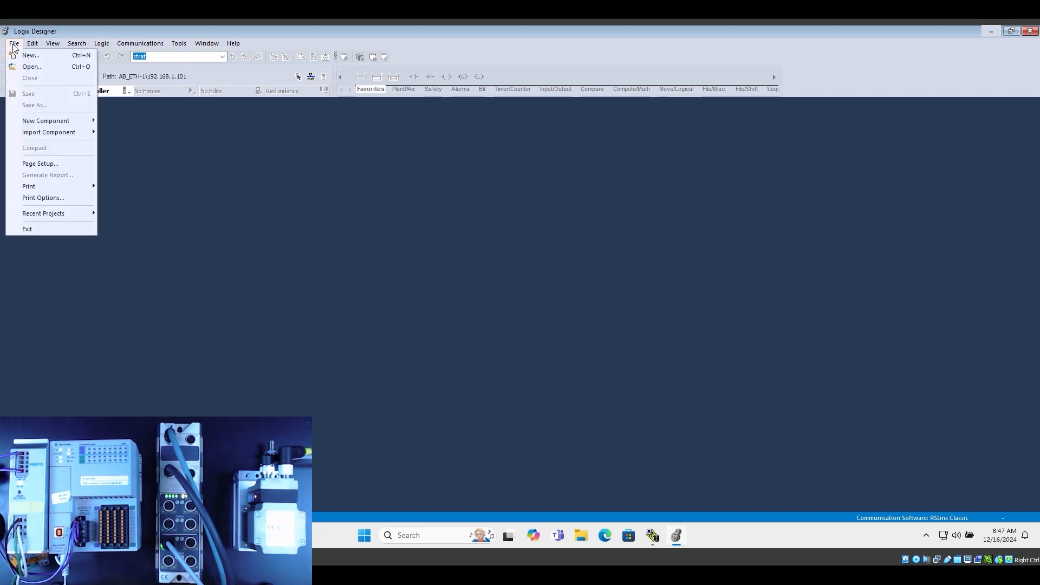
{"action": "left_click", "coordinate": [38, 68]}
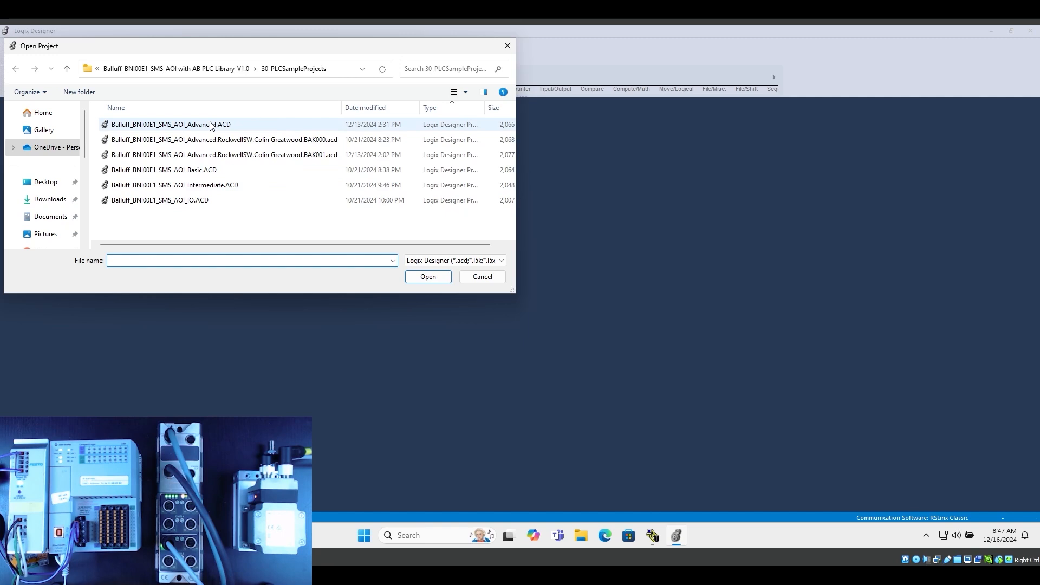
{"action": "left_click", "coordinate": [211, 126]}
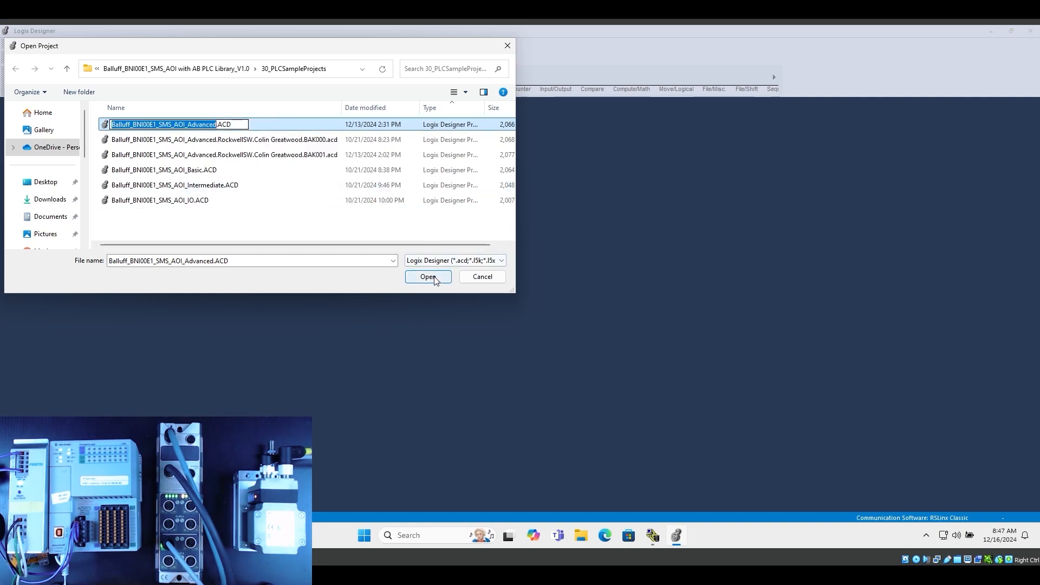
{"action": "left_click", "coordinate": [309, 155]}
{"action": "left_click", "coordinate": [241, 125]}
{"action": "left_click", "coordinate": [420, 277]}
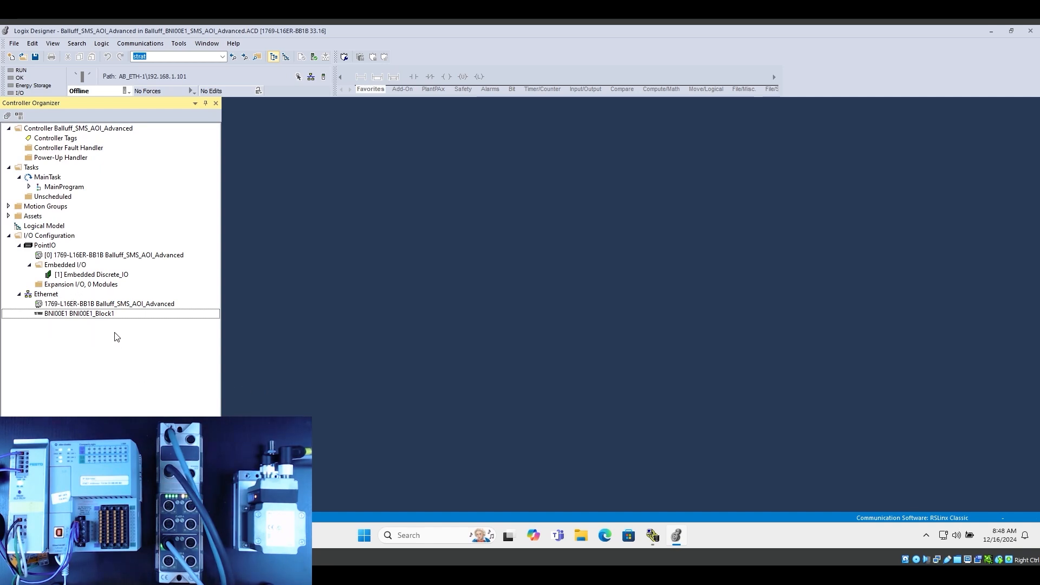
{"action": "mouse_move", "coordinate": [70, 321]}
{"action": "left_click", "coordinate": [95, 319]}
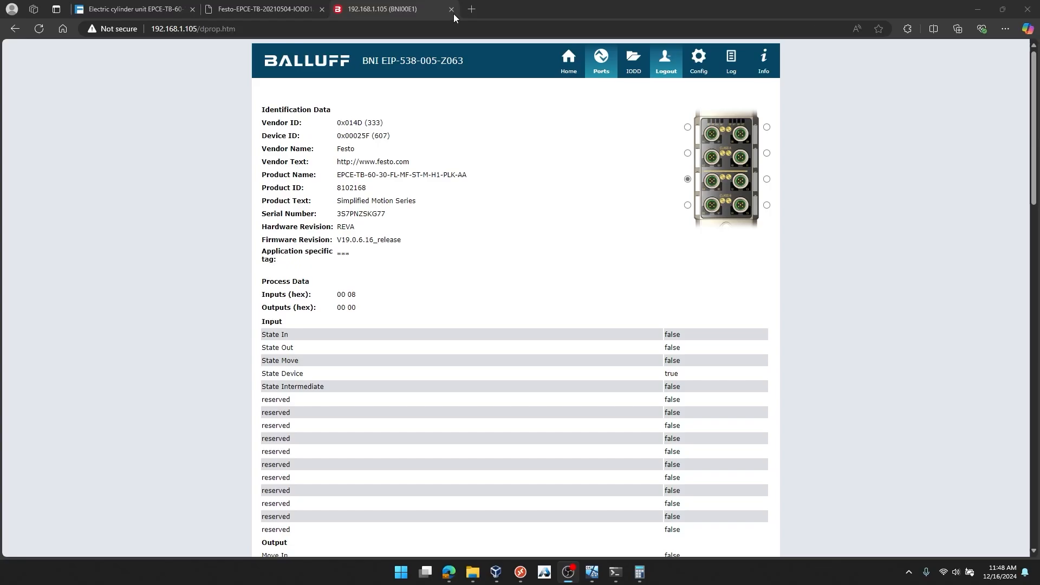
Load balluff.com in a new browser tab, search for bni00e1 and open the product page of that network block
{"action": "left_click", "coordinate": [471, 10]}
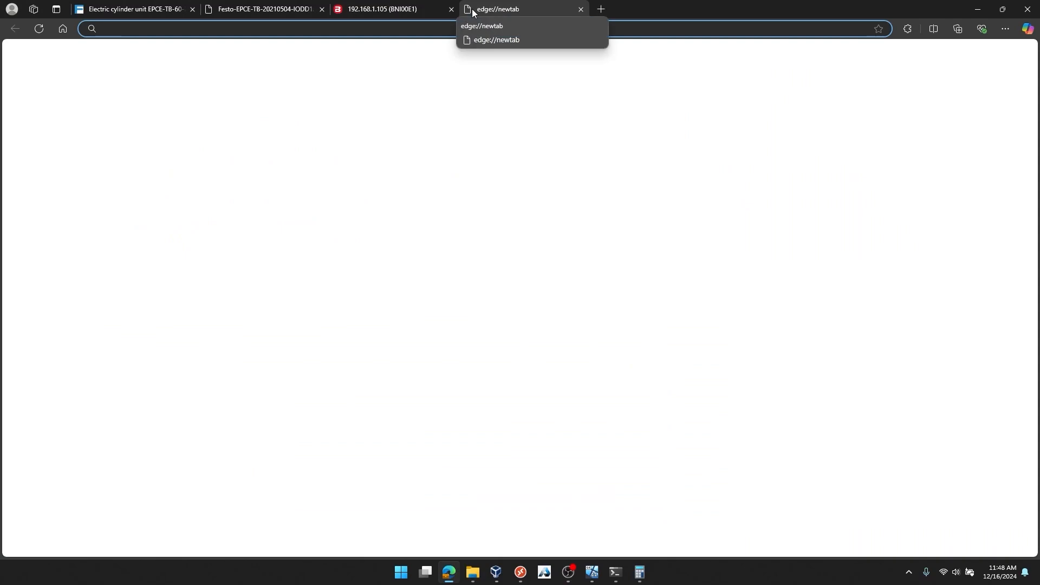
{"action": "type", "text": "balluff.com"}
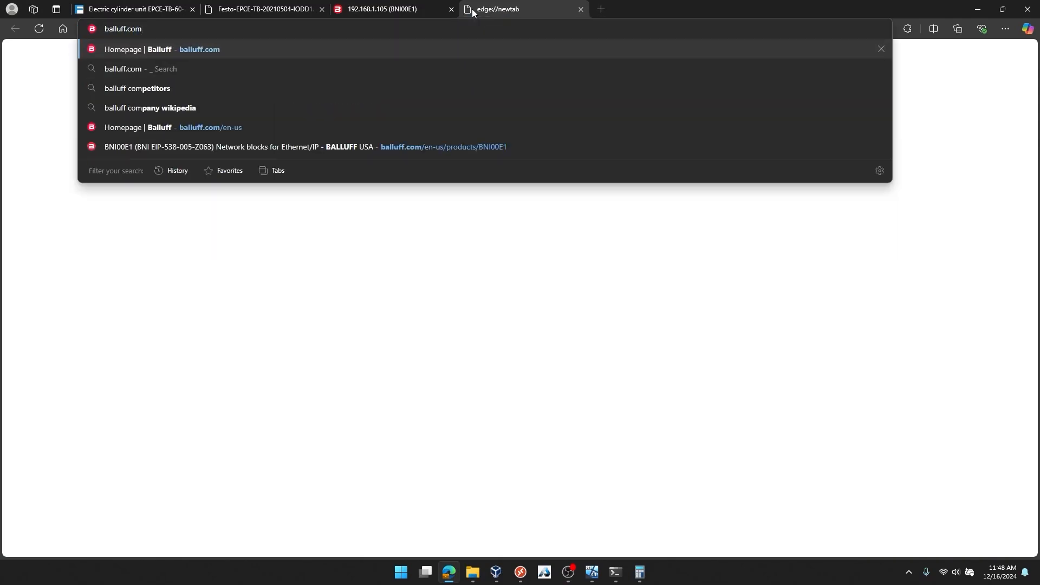
{"action": "key", "text": "Return"}
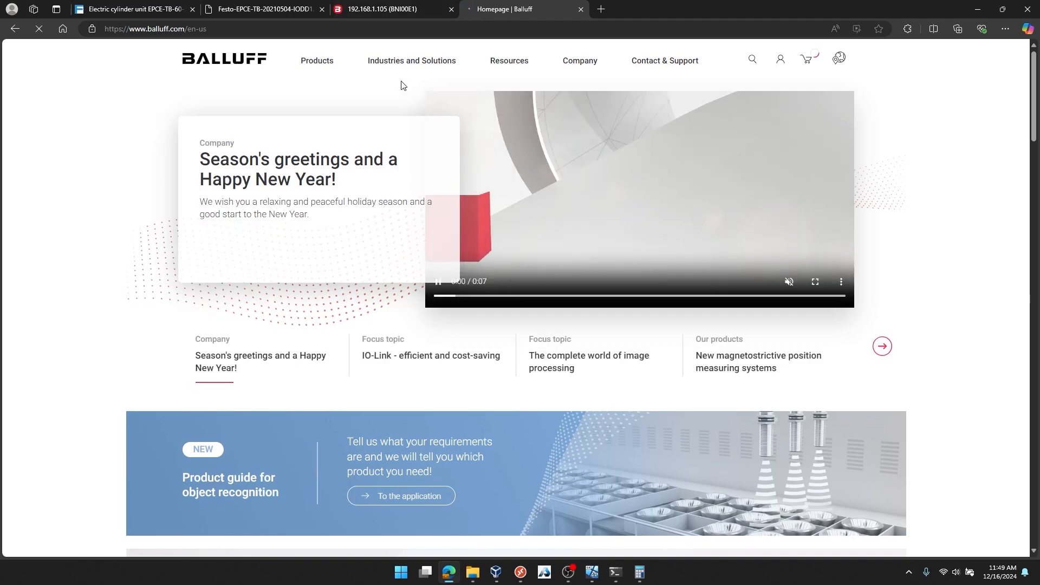
{"action": "left_click", "coordinate": [752, 59]}
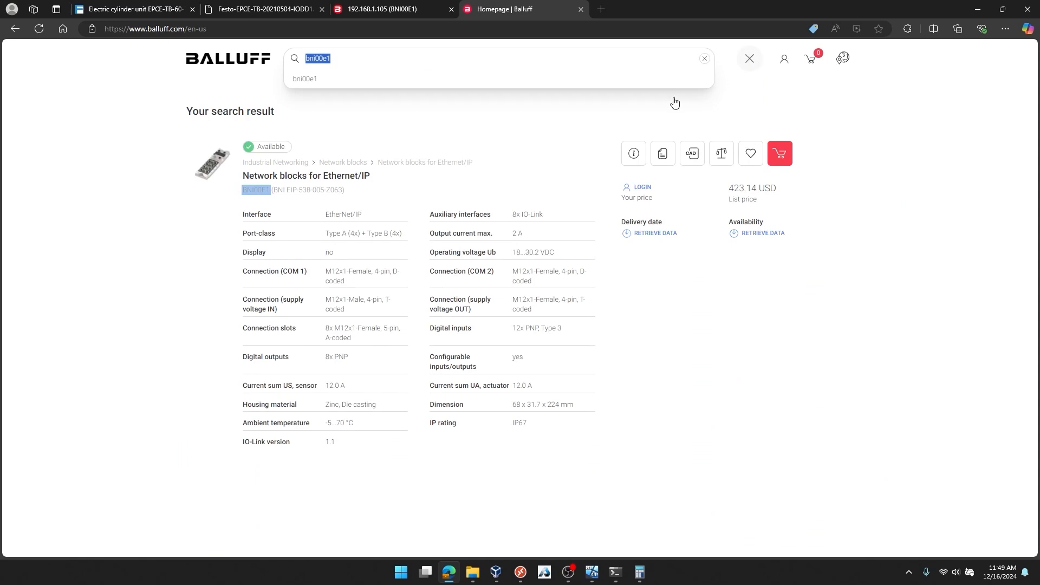
{"action": "left_click", "coordinate": [325, 177]}
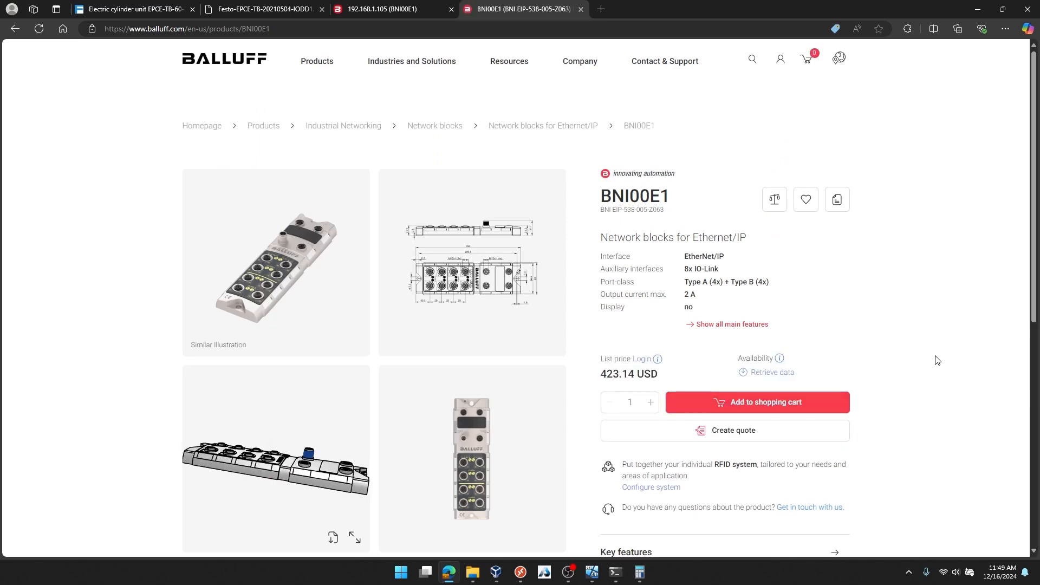
Download the EDS BNI EIP-538-005-Z063 device description file from the product's software downloads
{"action": "scroll", "coordinate": [901, 316], "scroll_direction": "down", "scroll_amount": 6}
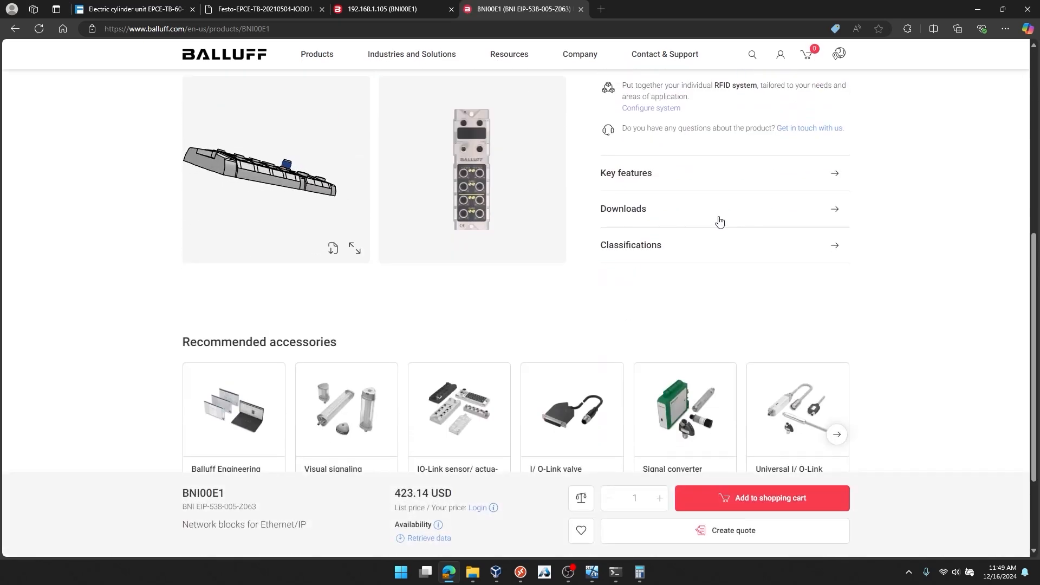
{"action": "left_click", "coordinate": [630, 212]}
{"action": "left_click", "coordinate": [775, 199]}
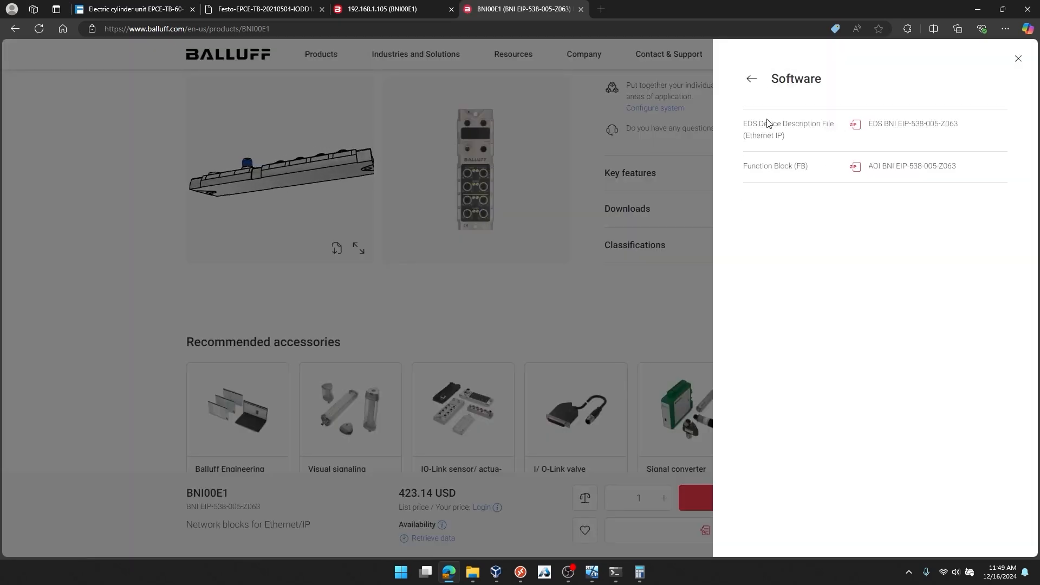
{"action": "left_click", "coordinate": [899, 129]}
{"action": "left_click", "coordinate": [393, 304]}
{"action": "left_click", "coordinate": [422, 342]}
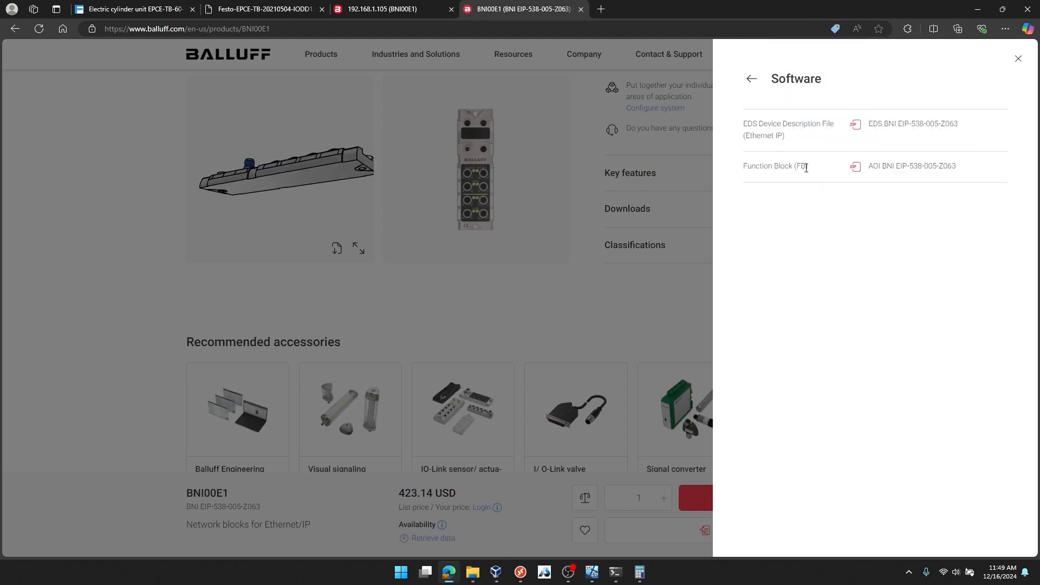
Download the AOI BNI EIP-538-005-Z063 function block from the product's software downloads
{"action": "left_click", "coordinate": [897, 171]}
{"action": "left_click", "coordinate": [392, 304]}
{"action": "left_click", "coordinate": [407, 348]}
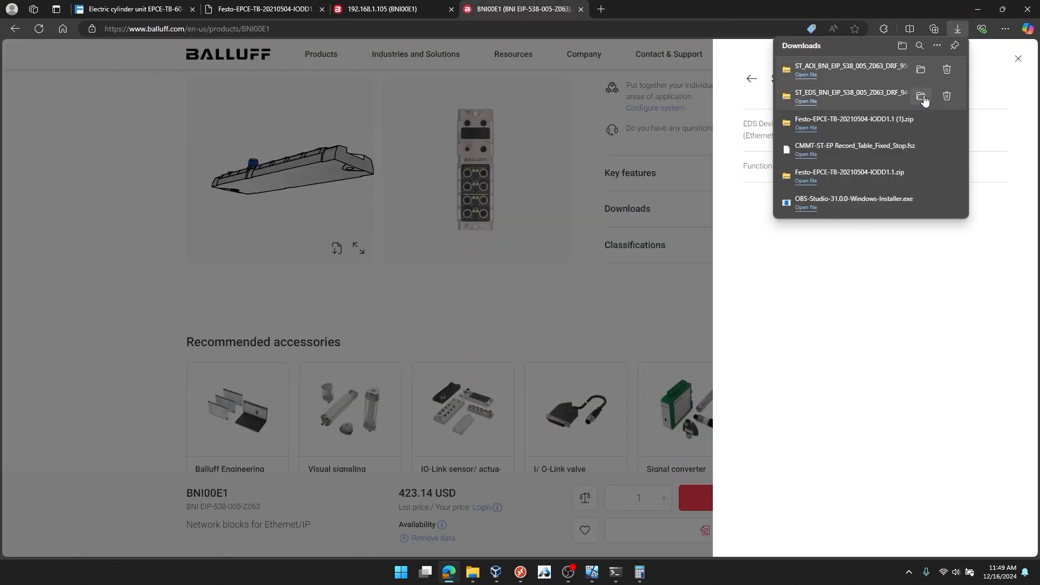
Extract the downloaded ST_EDS_BNI_EIP_538_005_Z063_DRF_942504_01_000 archive in the Downloads folder
{"action": "left_click", "coordinate": [921, 70]}
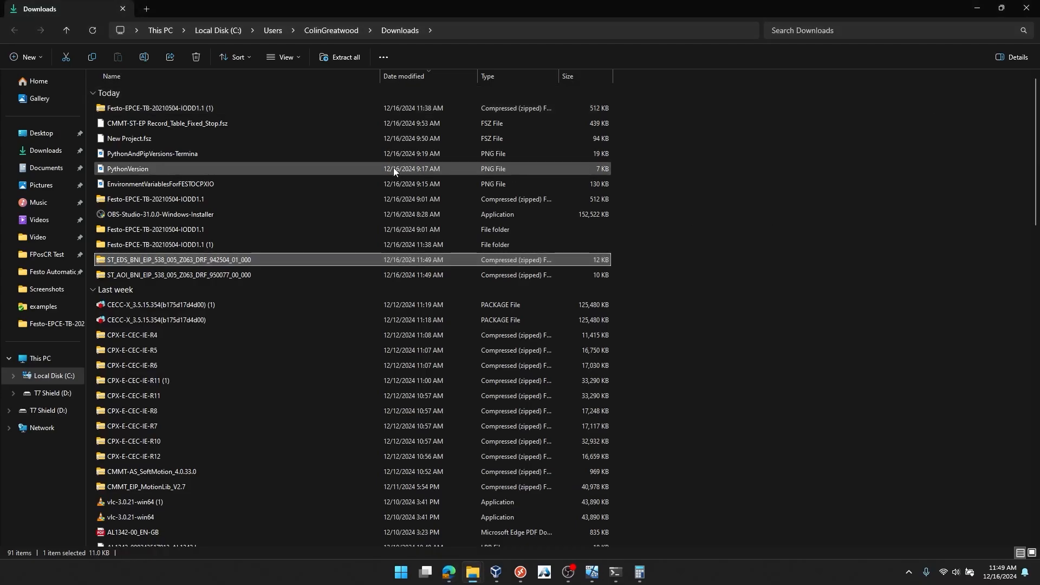
{"action": "left_click", "coordinate": [347, 60]}
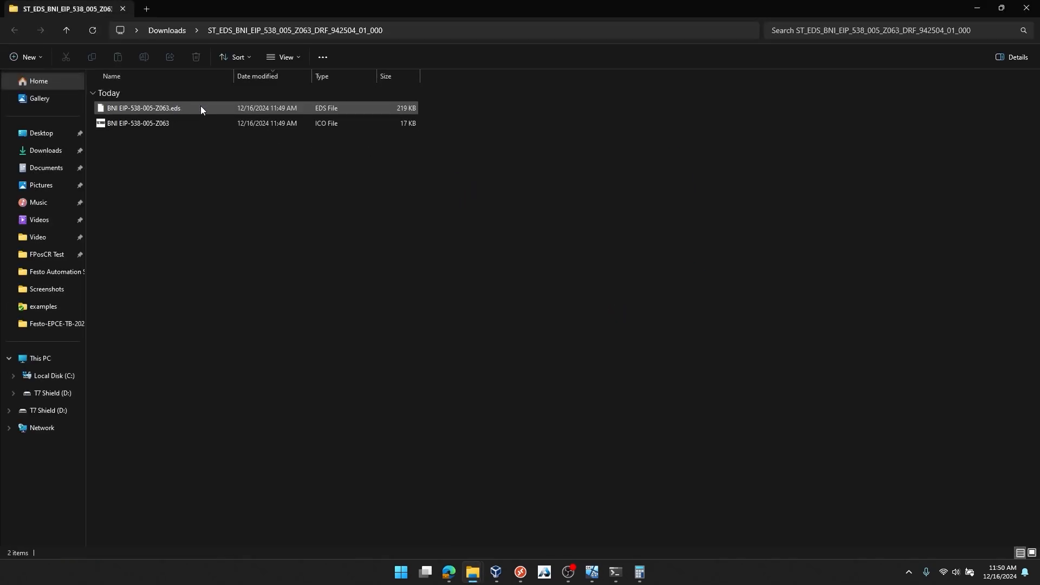
Open the extracted BNI EIP-538-005-Z063.eds file in Notepad to view its contents, then minimize it
{"action": "left_click", "coordinate": [203, 106]}
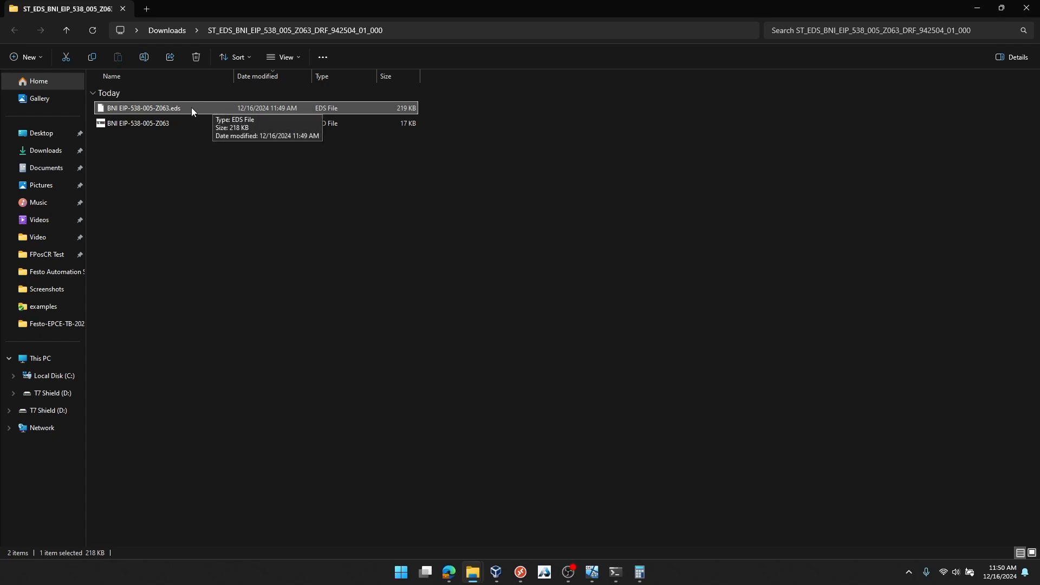
{"action": "double_click", "coordinate": [135, 107]}
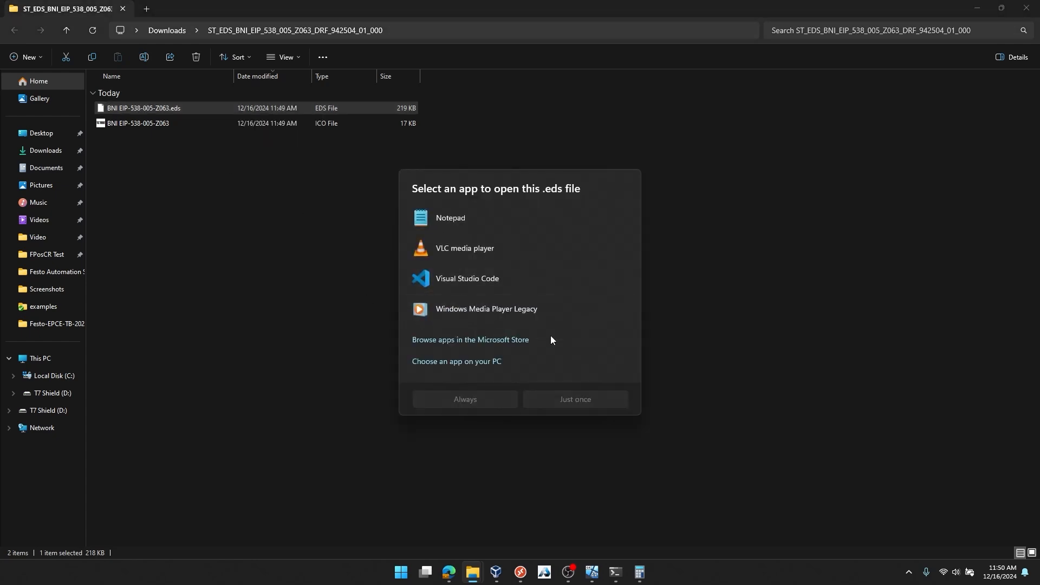
{"action": "left_click", "coordinate": [497, 398]}
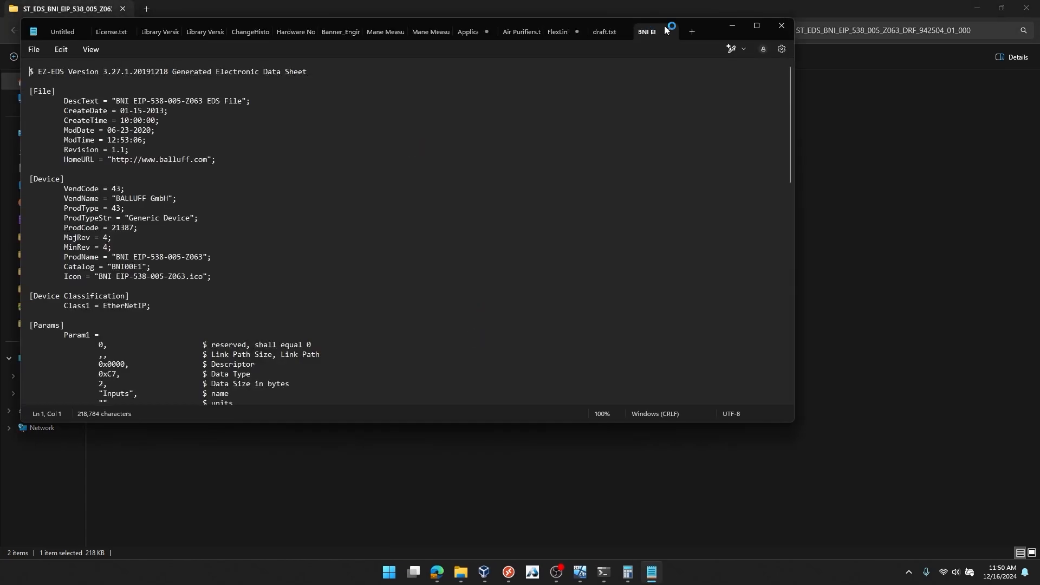
{"action": "left_click", "coordinate": [757, 25]}
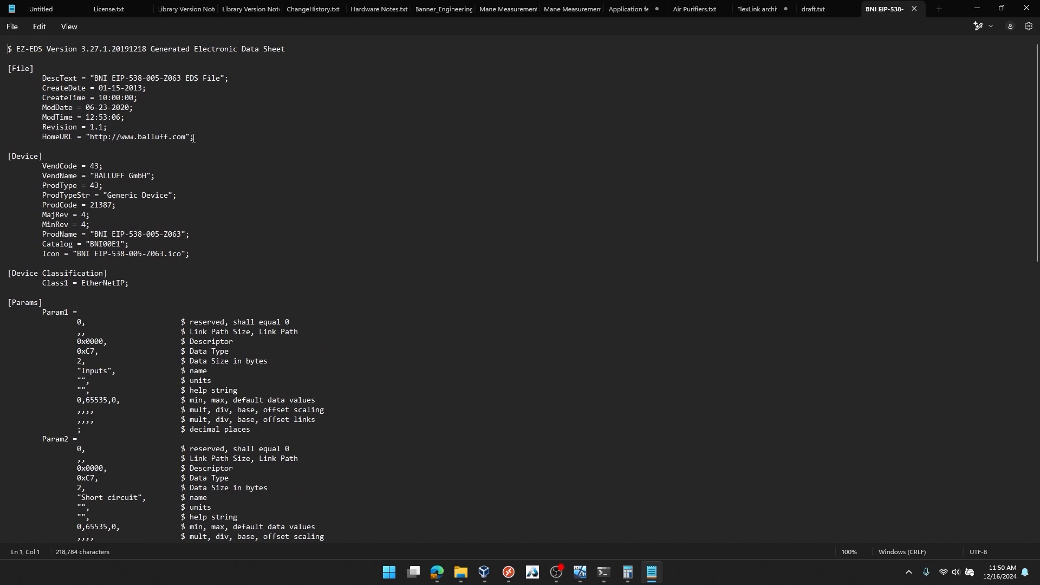
{"action": "left_click", "coordinate": [977, 9]}
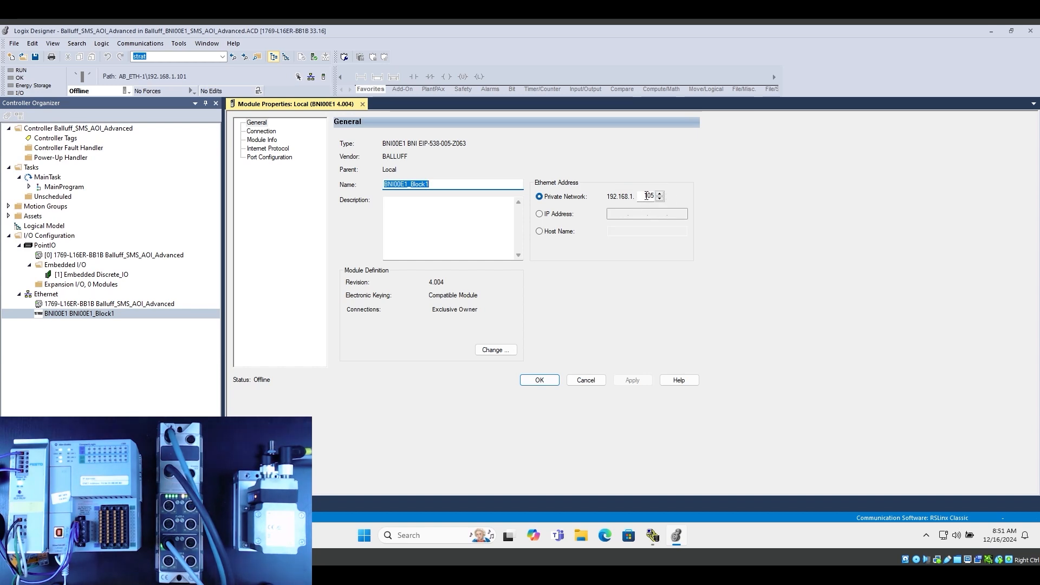
In Logix Designer, review the BNI00E1_Block1 module's definition, connection, module info, Internet protocol and port configuration, and close its properties
{"action": "left_click", "coordinate": [510, 350]}
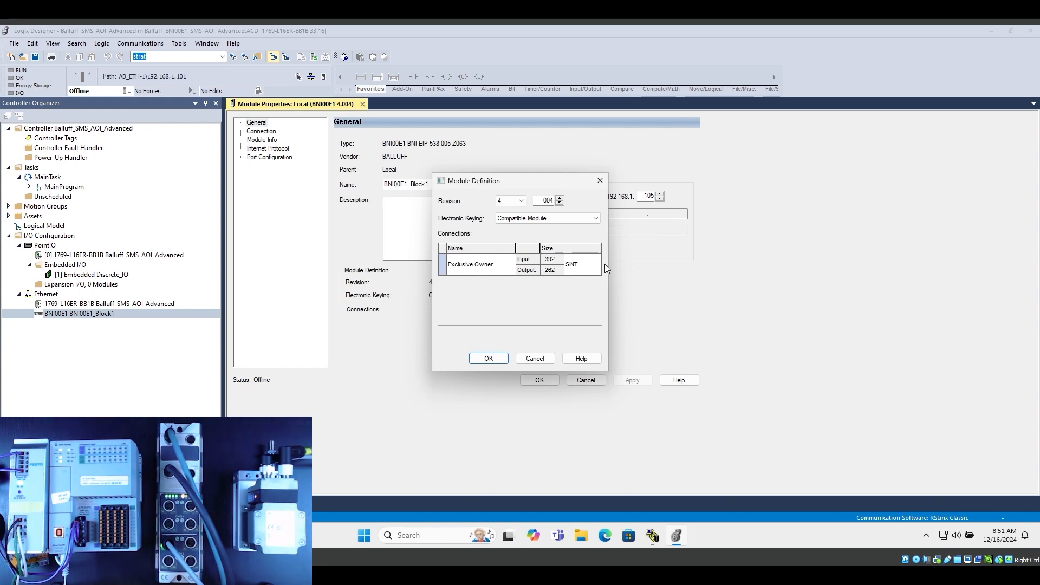
{"action": "left_click", "coordinate": [542, 360]}
{"action": "left_click", "coordinate": [262, 133]}
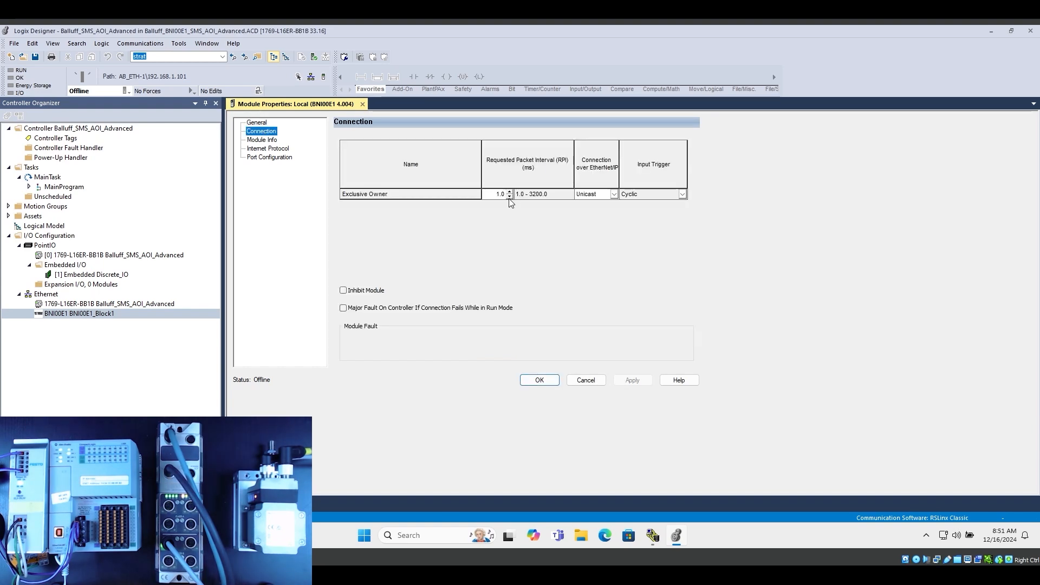
{"action": "left_click", "coordinate": [268, 141]}
{"action": "left_click", "coordinate": [275, 149]}
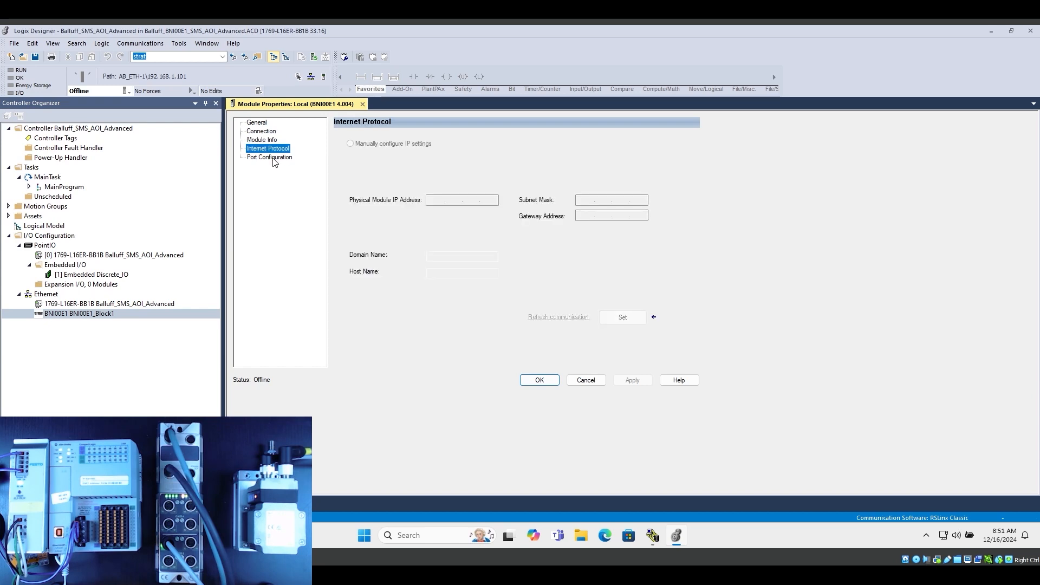
{"action": "left_click", "coordinate": [277, 158]}
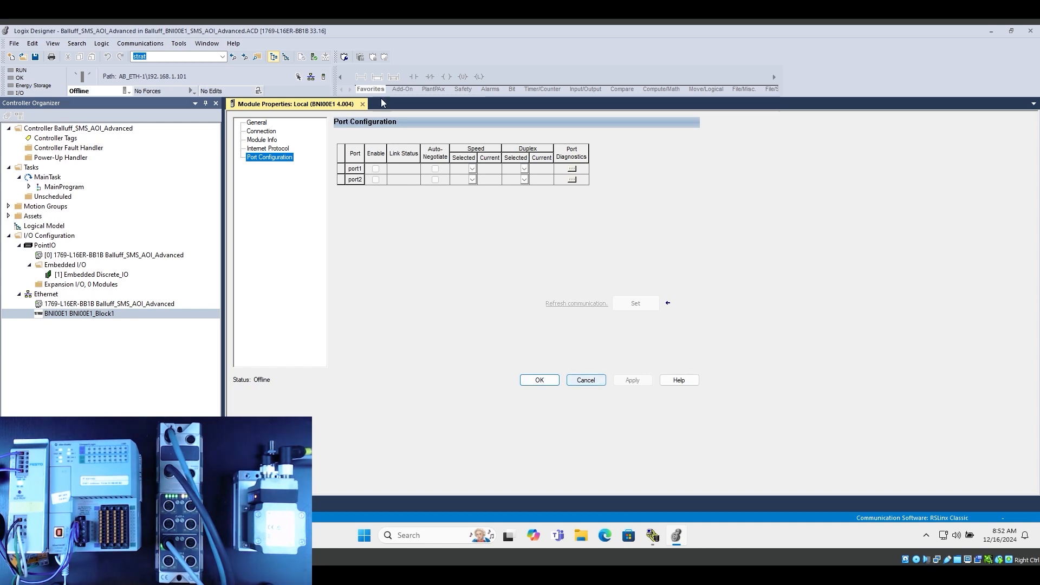
{"action": "left_click", "coordinate": [362, 103]}
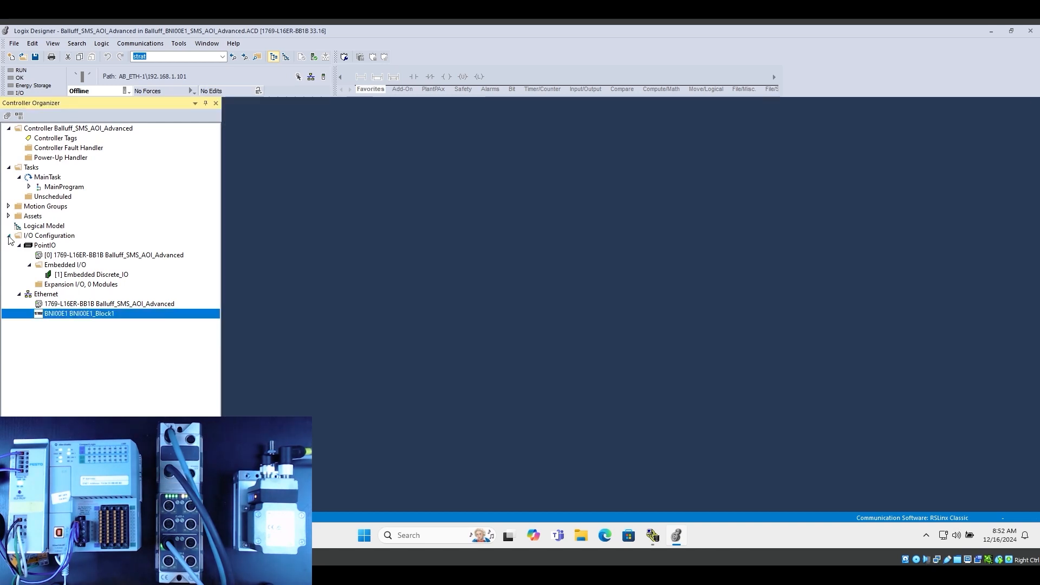
View the general properties of the 1769-L16ER-BB1B controller under Ethernet without changing them
{"action": "double_click", "coordinate": [138, 303]}
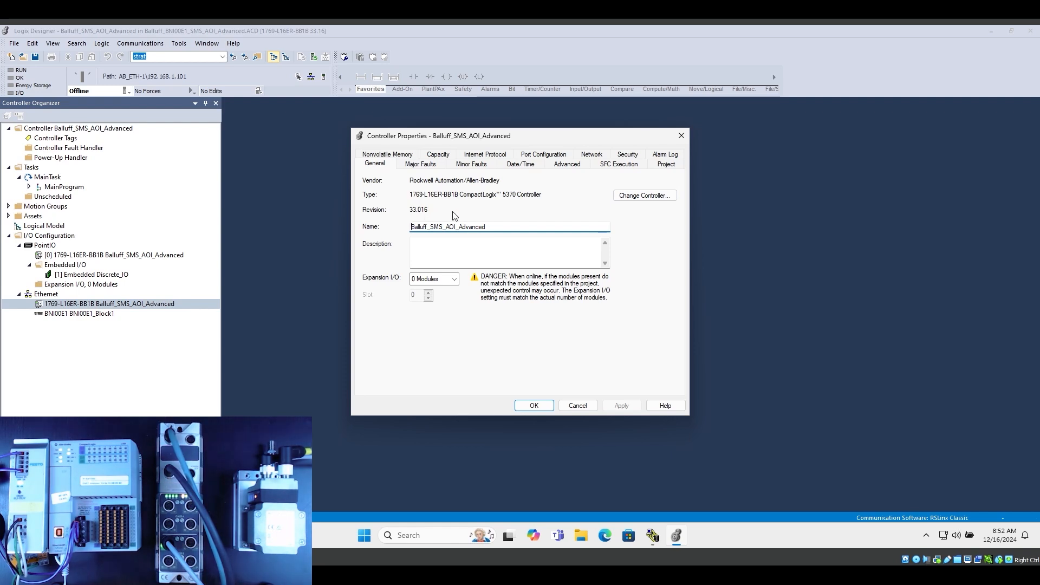
{"action": "left_click", "coordinate": [577, 405]}
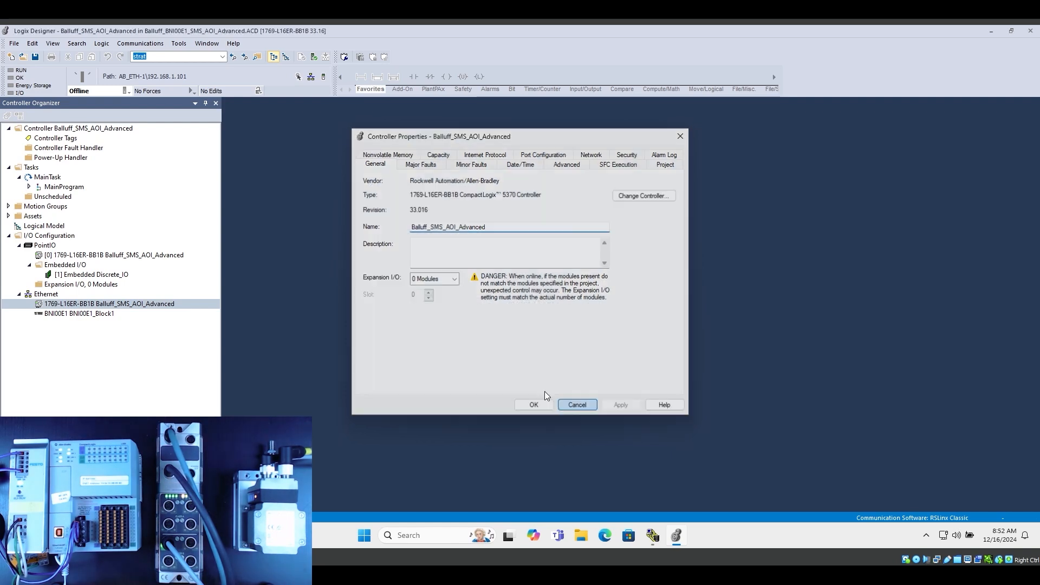
Collapse the I/O Configuration, expand Assets and select the SMS_Balluff_BNI00E1_Advanced Add-On Instruction
{"action": "left_click", "coordinate": [9, 236]}
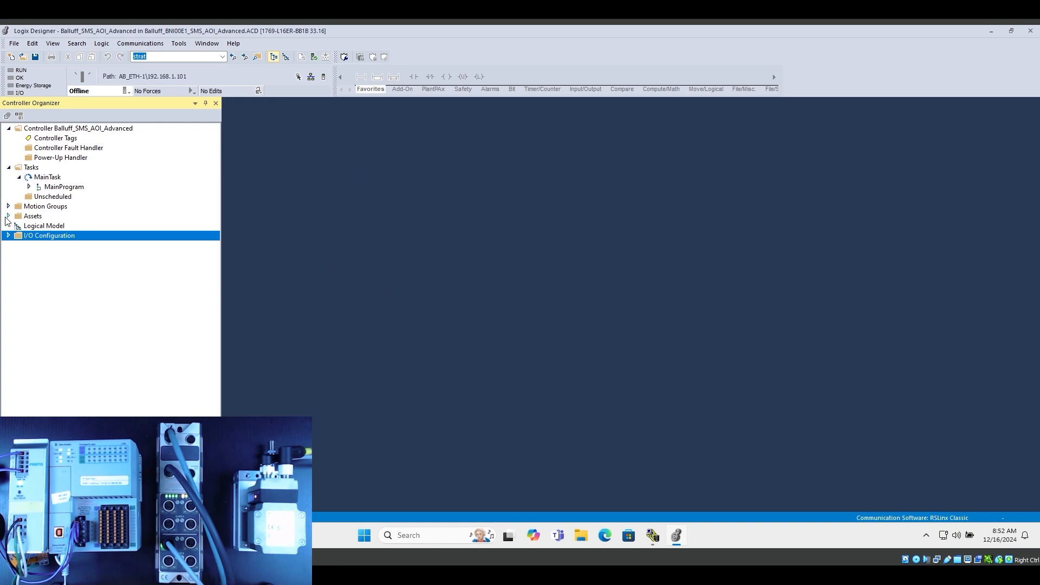
{"action": "left_click", "coordinate": [8, 216]}
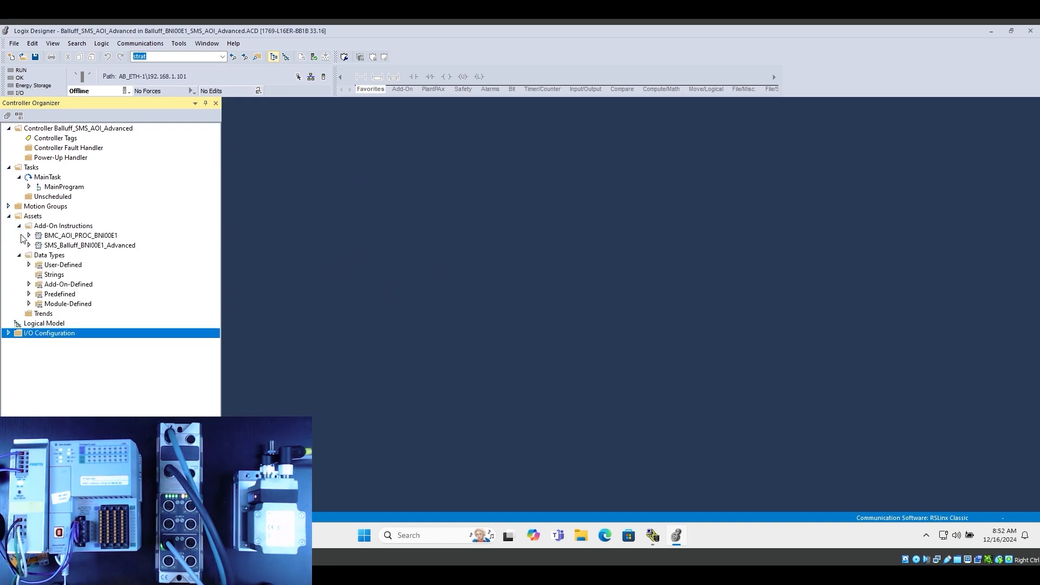
{"action": "left_click", "coordinate": [124, 248]}
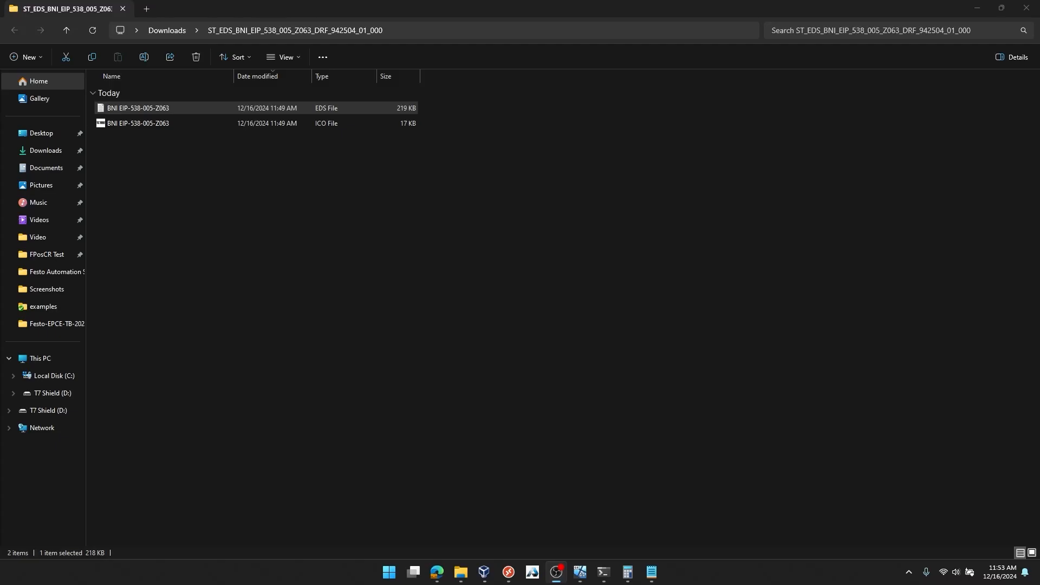
Switch to File Explorer and extract the ST_AOI_BNI_EIP_538_005_Z063_DRF_950077_00_000 archive in Downloads
{"action": "left_click", "coordinate": [168, 32]}
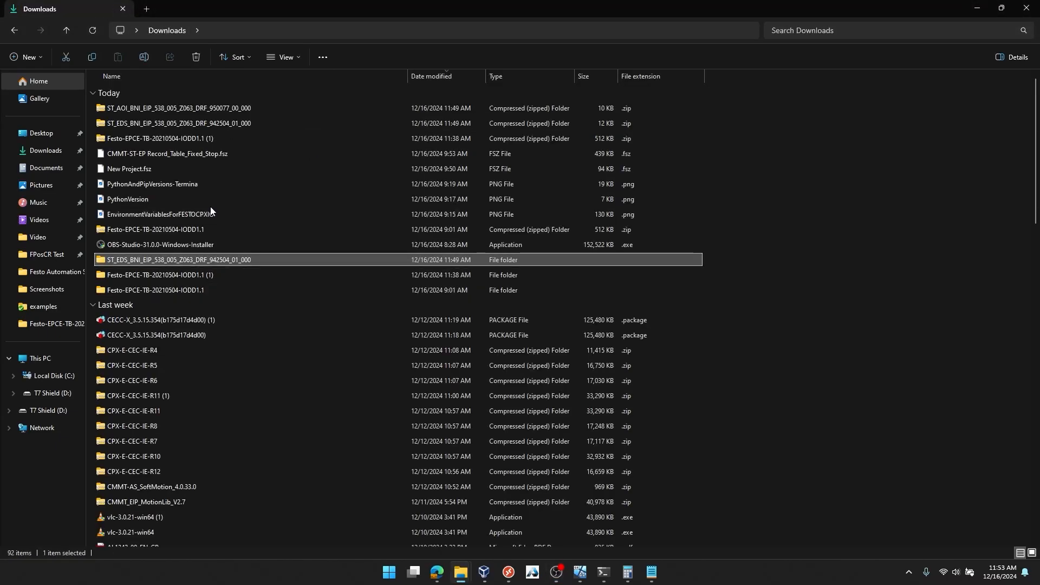
{"action": "left_click", "coordinate": [163, 110]}
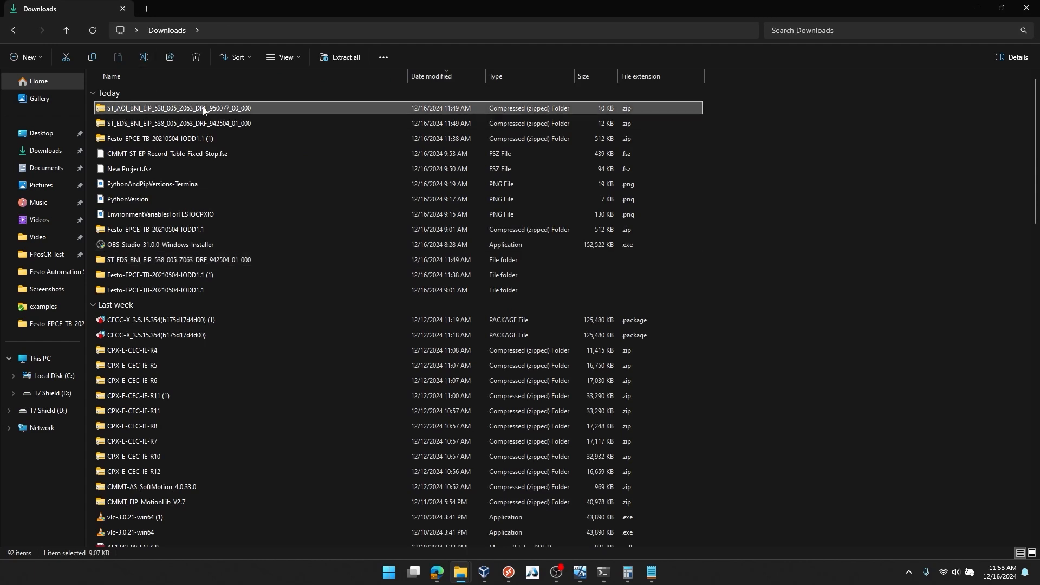
{"action": "left_click", "coordinate": [339, 58]}
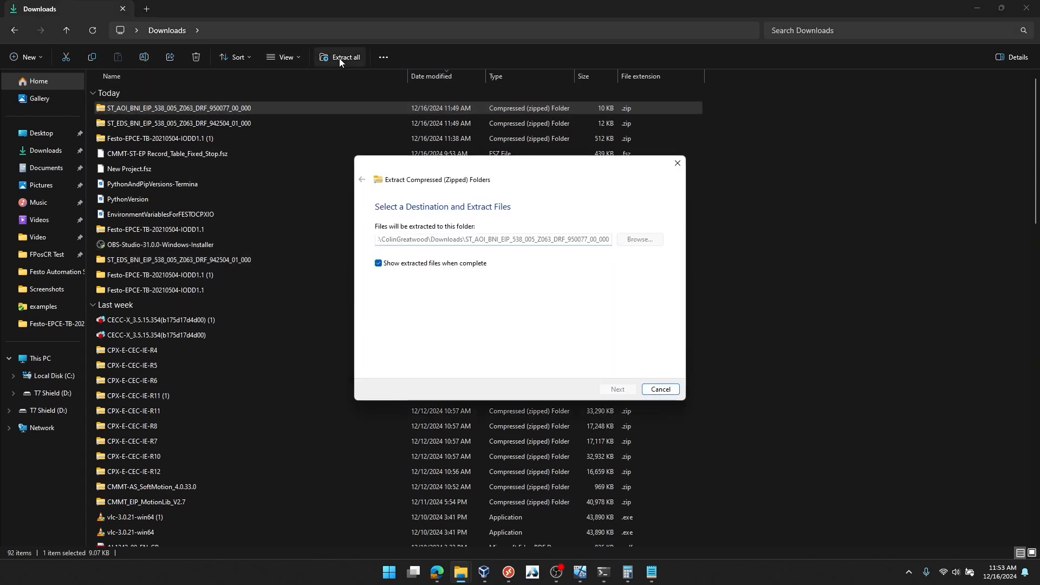
{"action": "key", "text": "Return"}
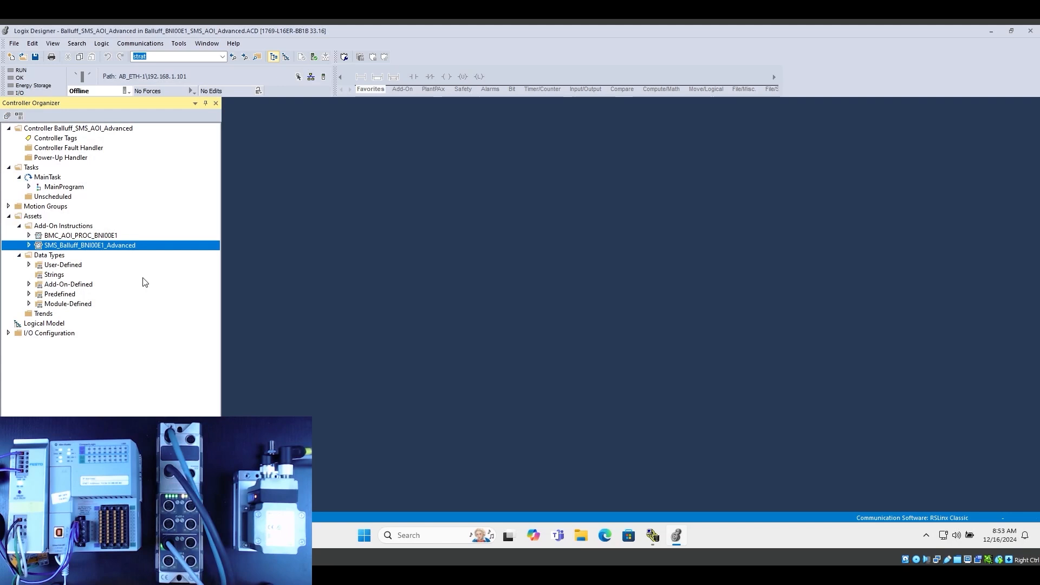
In Logix Designer, try the import command on the Add-On Instructions folder under Assets
{"action": "left_click", "coordinate": [75, 227]}
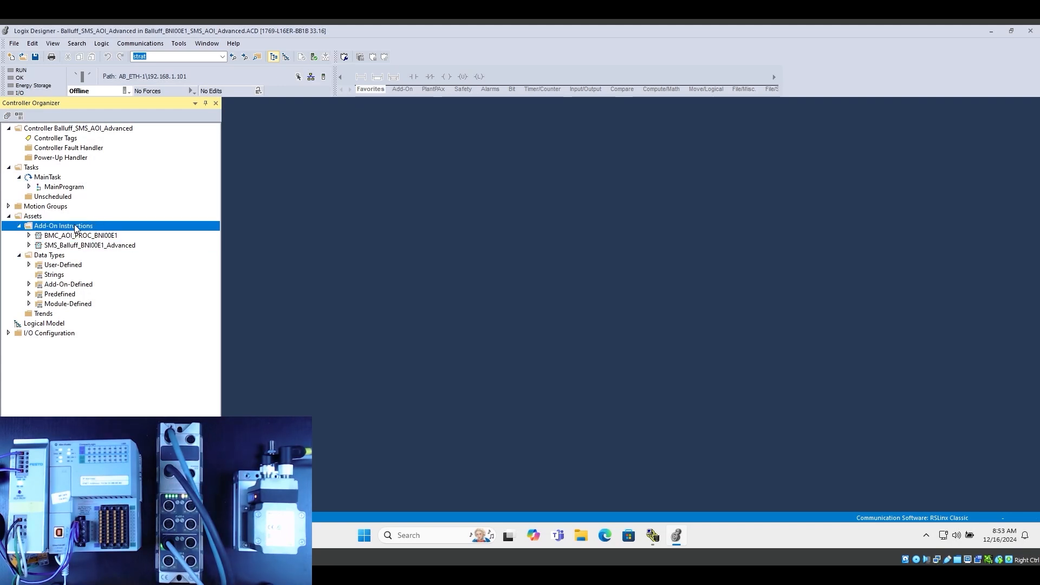
{"action": "right_click", "coordinate": [77, 228]}
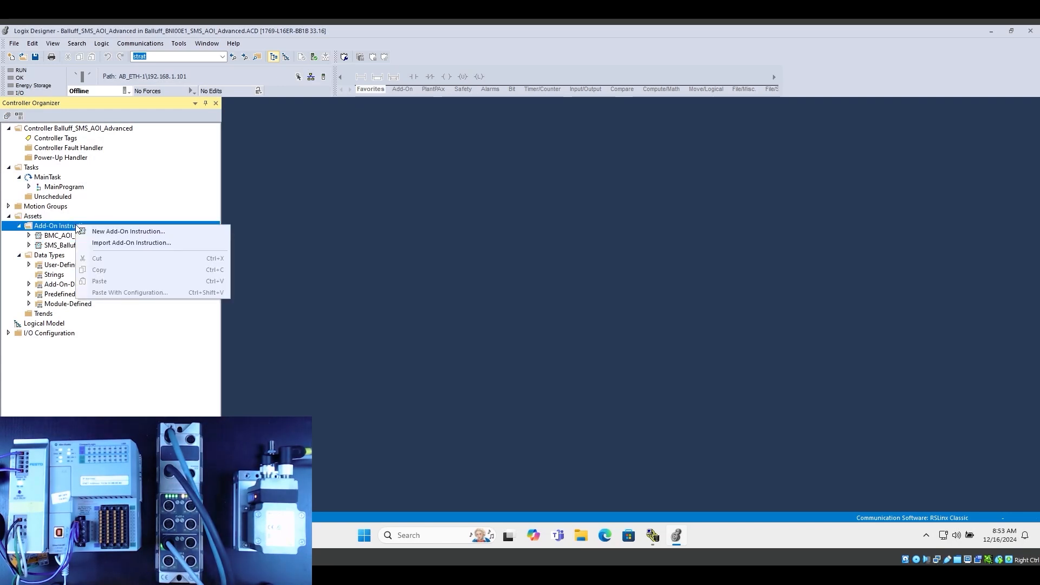
{"action": "left_click", "coordinate": [127, 243]}
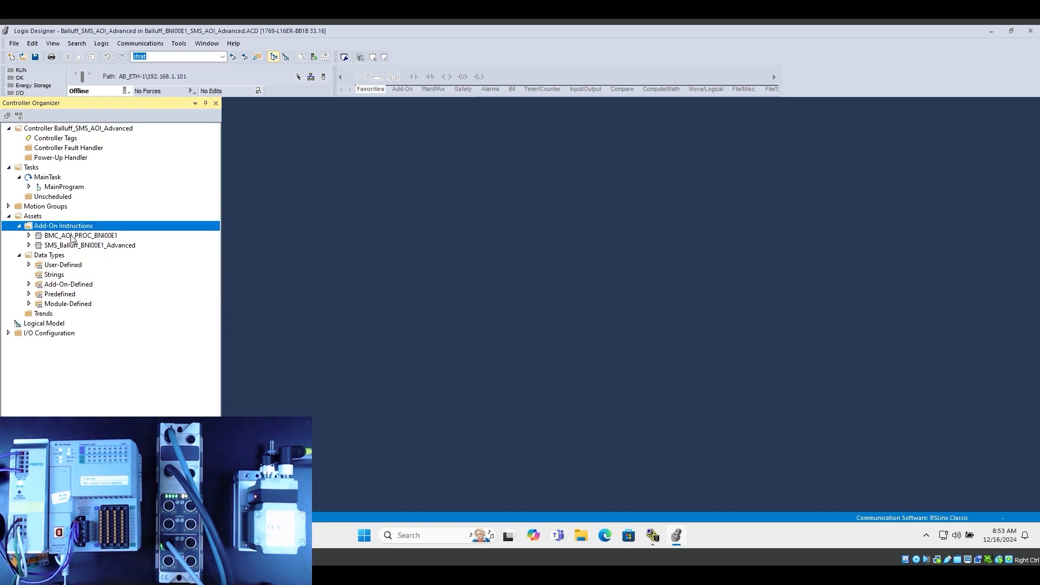
Look through the project's User-Defined data types and collapse the list again
{"action": "left_click", "coordinate": [29, 266]}
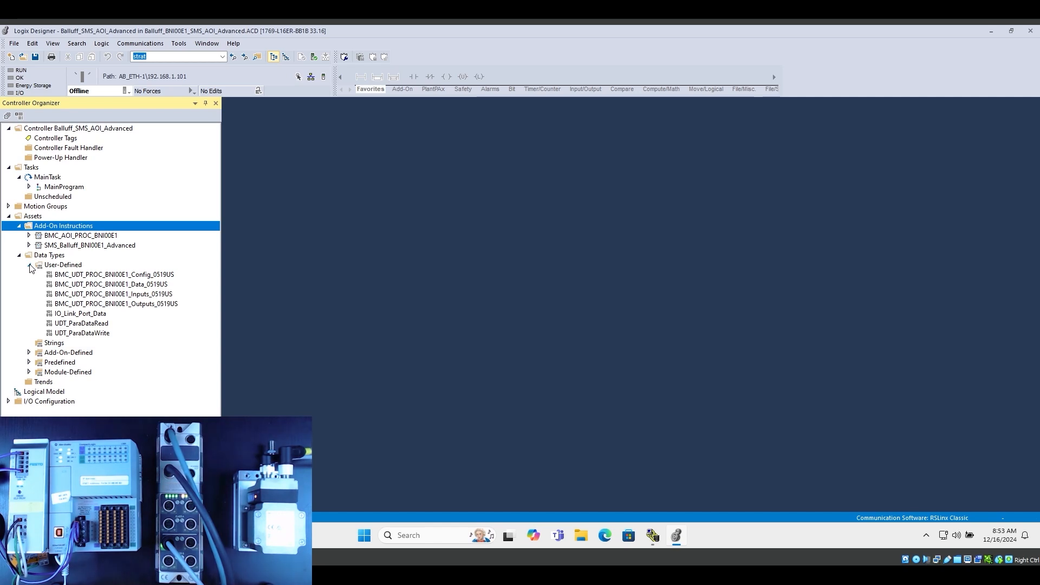
{"action": "left_click", "coordinate": [29, 265]}
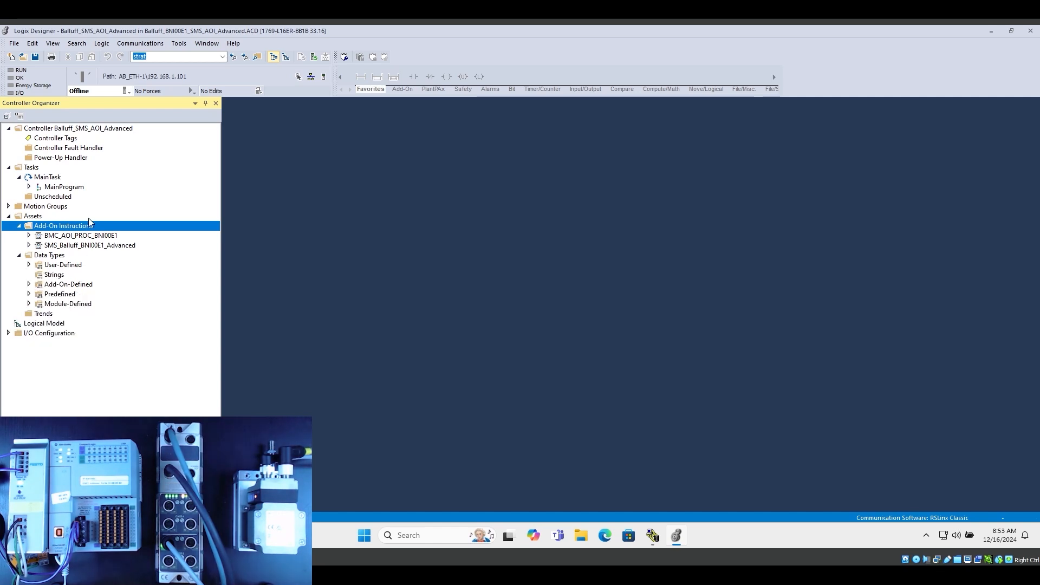
Open the MainRoutine and Main routines of MainProgram and narrow the Controller Organizer to widen the ladder view
{"action": "left_click", "coordinate": [29, 187]}
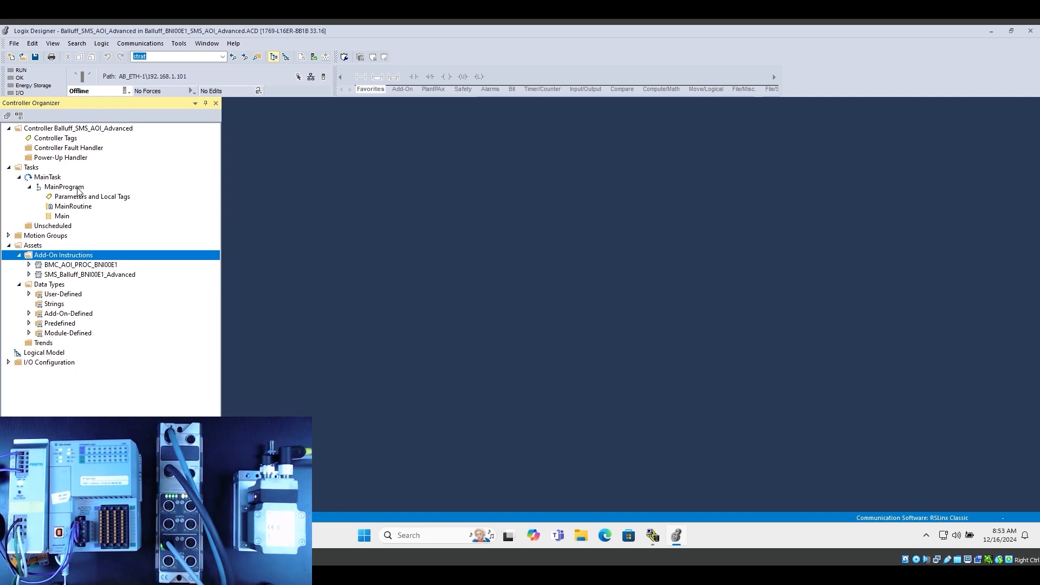
{"action": "double_click", "coordinate": [80, 206]}
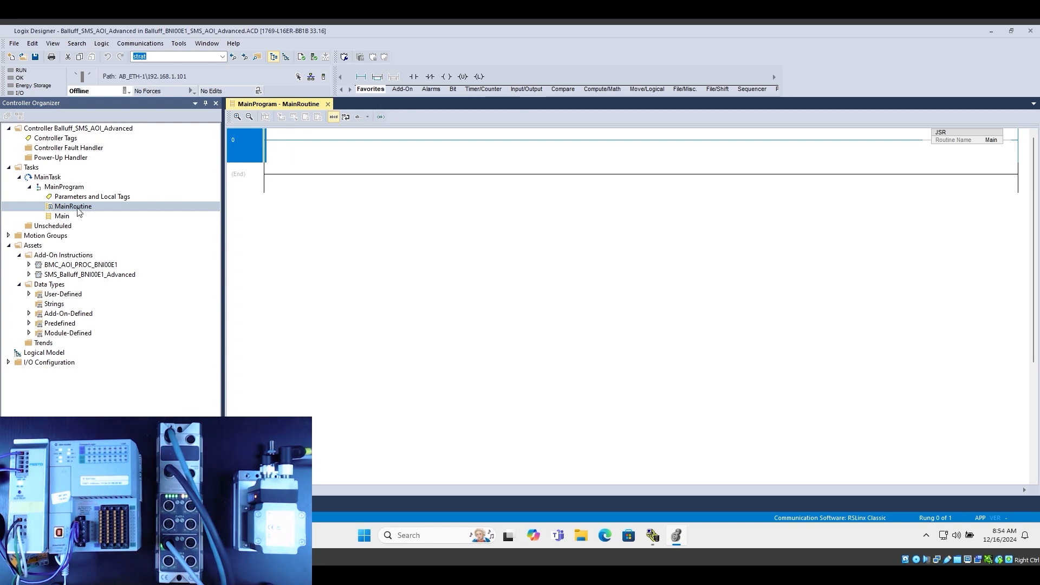
{"action": "double_click", "coordinate": [62, 216]}
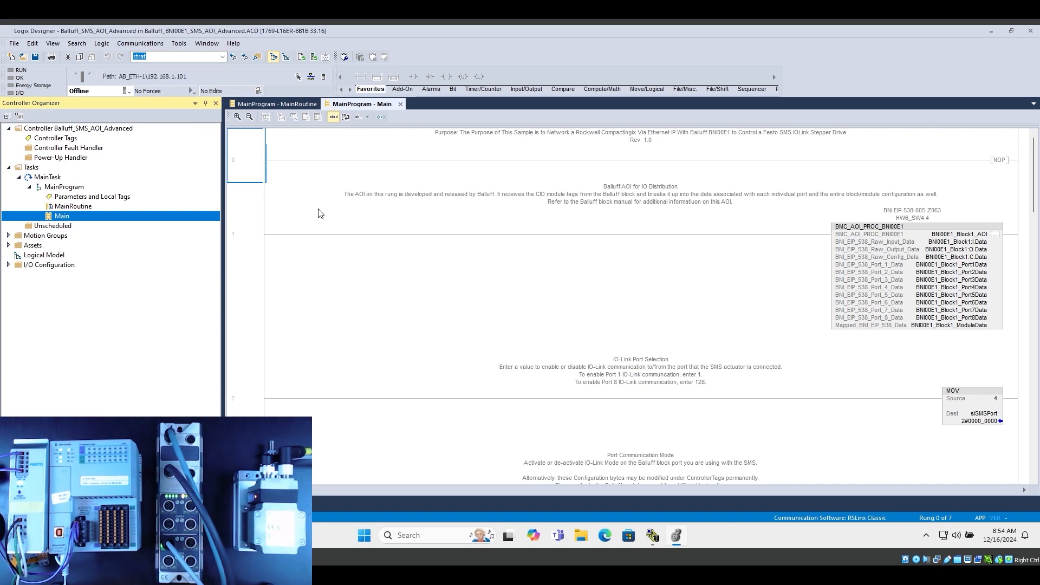
{"action": "left_click_drag", "start_coordinate": [222, 219], "coordinate": [149, 219]}
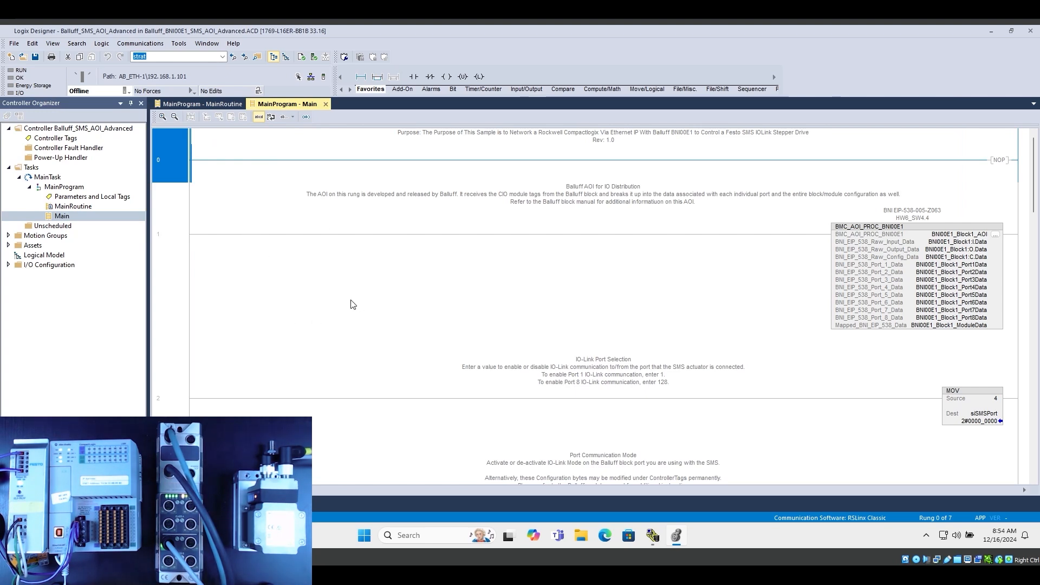
Examine the BMC_AOI_PROC_BNI00E1 instruction on rung 1, including the related BNI00E1_Block1 module and the Port3Data and ModuleData tags
{"action": "left_click", "coordinate": [192, 253]}
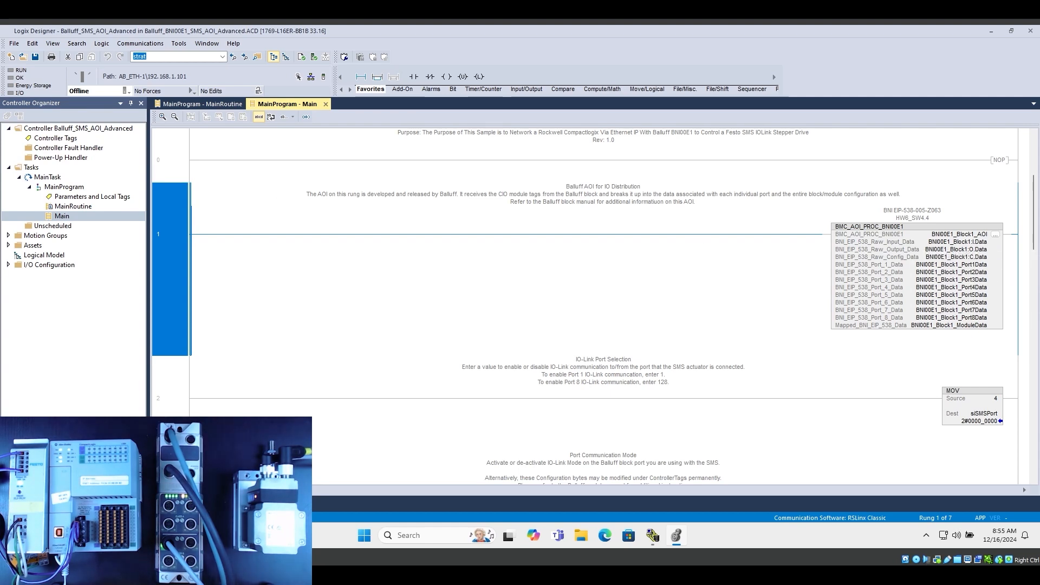
{"action": "left_click", "coordinate": [8, 264]}
{"action": "left_click", "coordinate": [82, 343]}
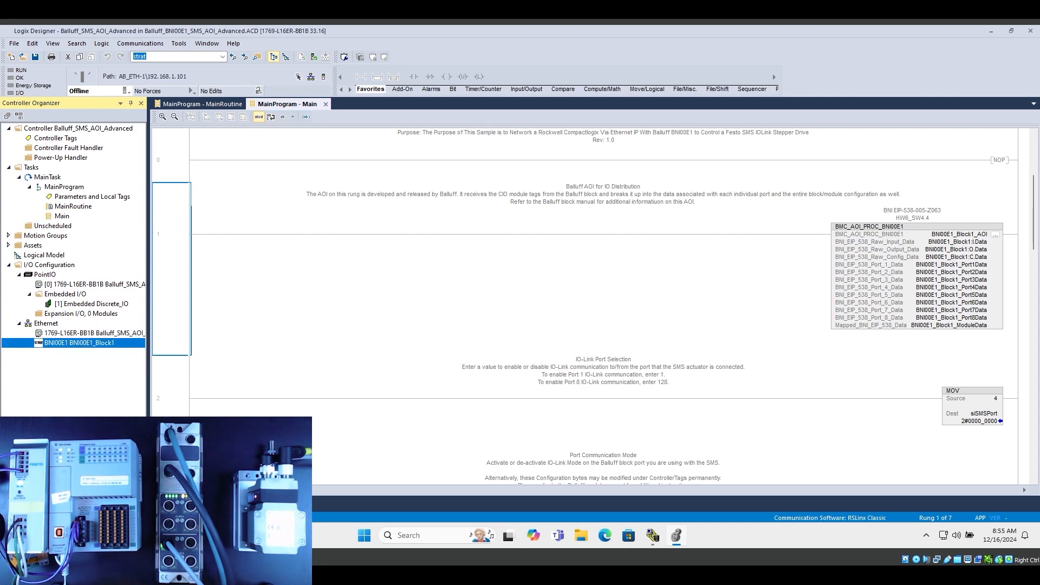
{"action": "left_click", "coordinate": [8, 265]}
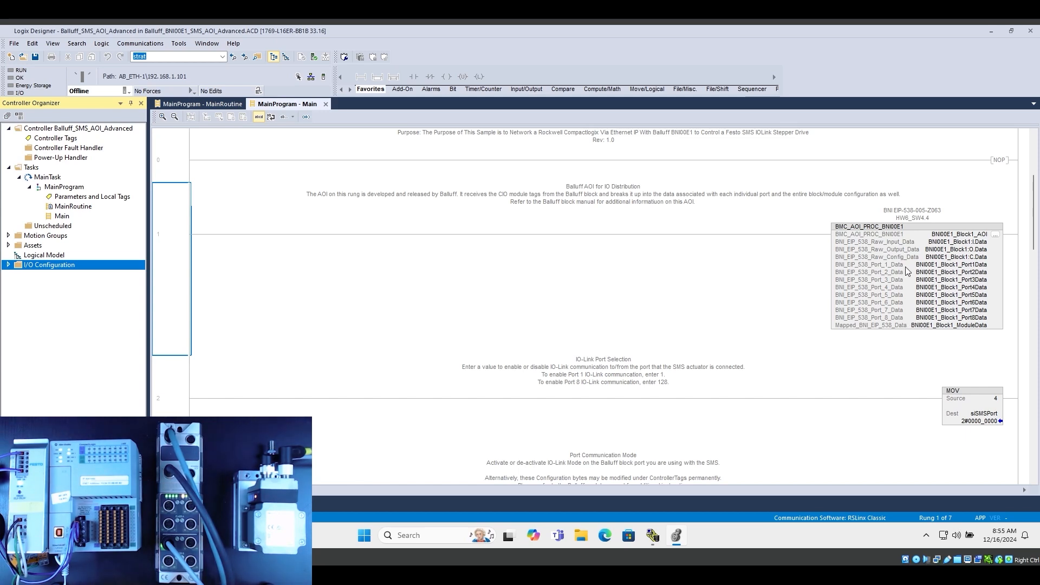
{"action": "left_click", "coordinate": [948, 279]}
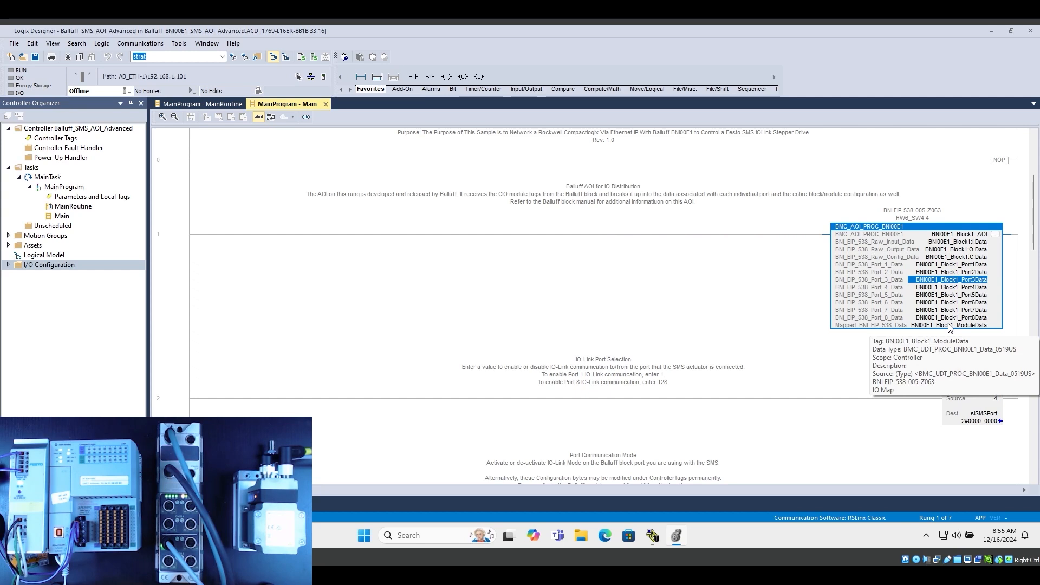
{"action": "left_click", "coordinate": [949, 326]}
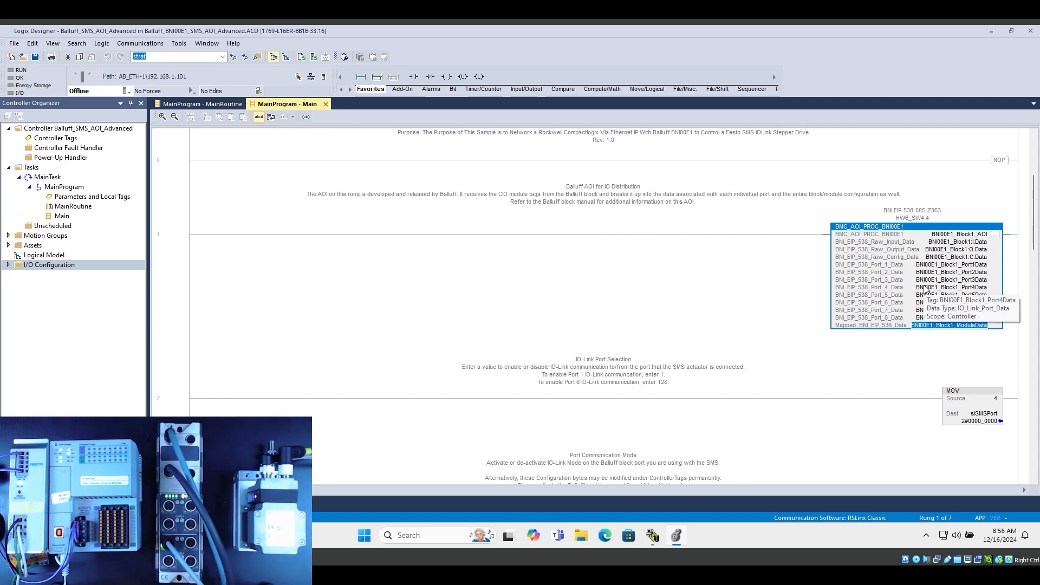
Examine the IO-Link port selection on rung 2, including the source value of the MOV into siSMSPort
{"action": "scroll", "coordinate": [379, 303], "scroll_direction": "down", "scroll_amount": 3}
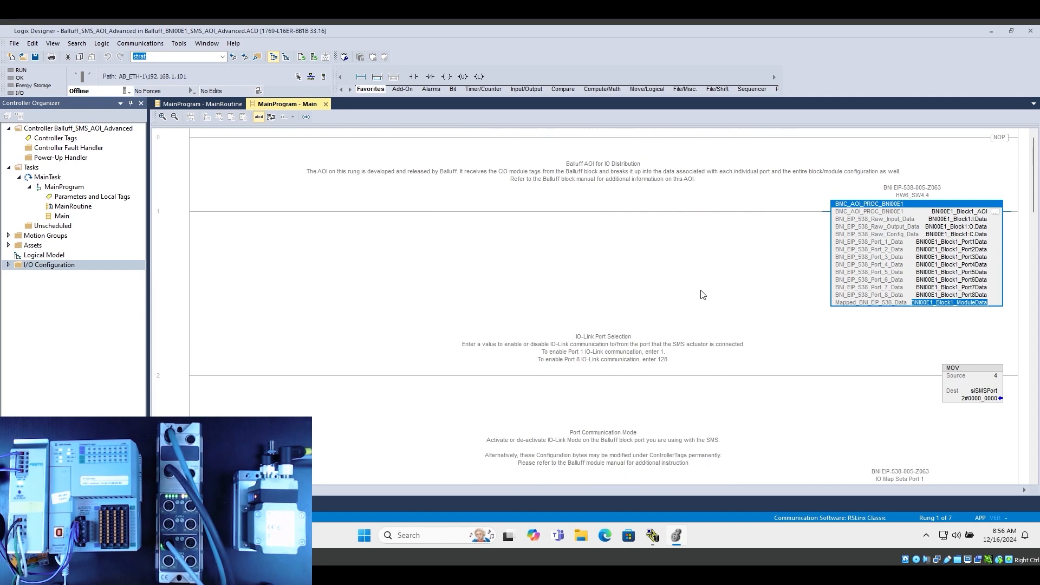
{"action": "left_click", "coordinate": [305, 337]}
{"action": "scroll", "coordinate": [866, 339], "scroll_direction": "down", "scroll_amount": 1}
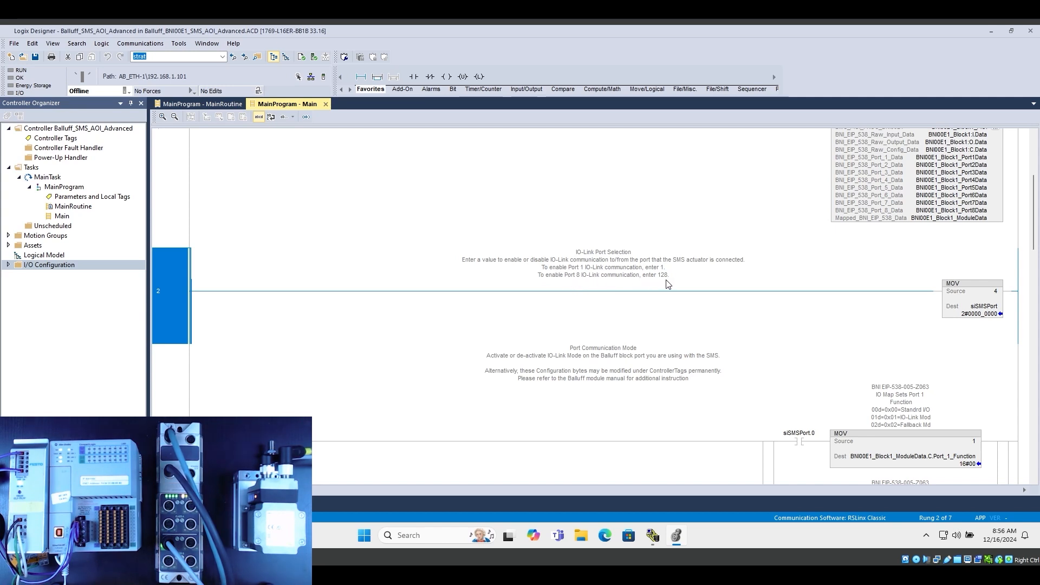
{"action": "left_click", "coordinate": [995, 293]}
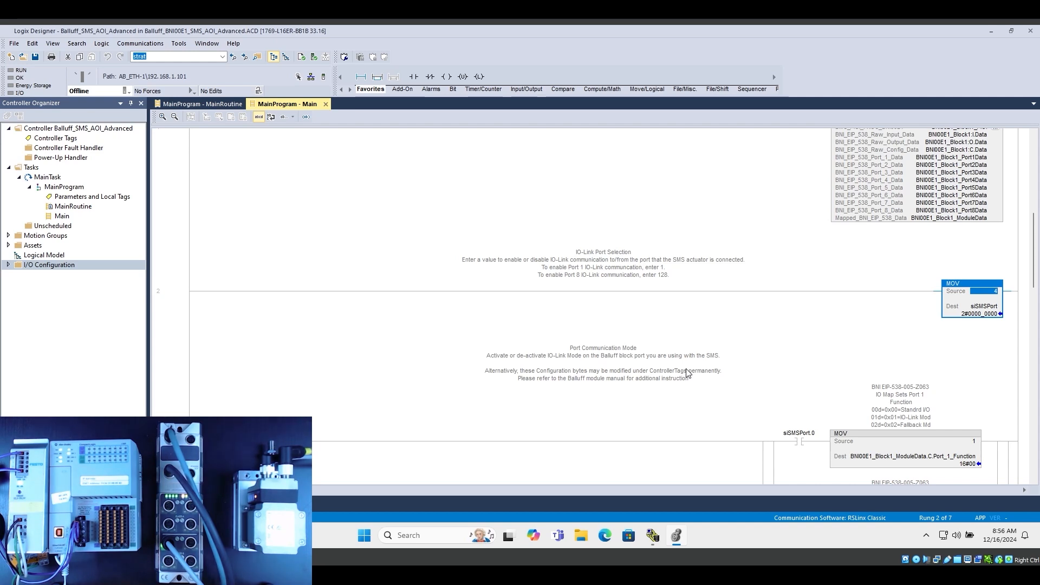
Examine the port communication mode logic on rung 3, focusing on the siSMSPort.2 contact and the MOV into Port_3_Function
{"action": "scroll", "coordinate": [574, 327], "scroll_direction": "down", "scroll_amount": 2}
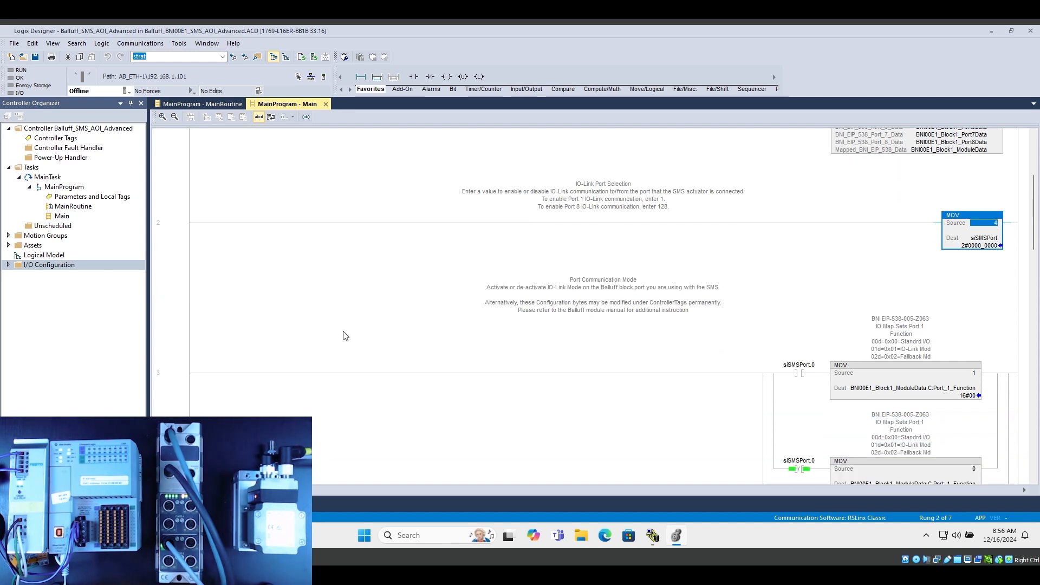
{"action": "left_click", "coordinate": [173, 383]}
{"action": "scroll", "coordinate": [217, 368], "scroll_direction": "down", "scroll_amount": 4}
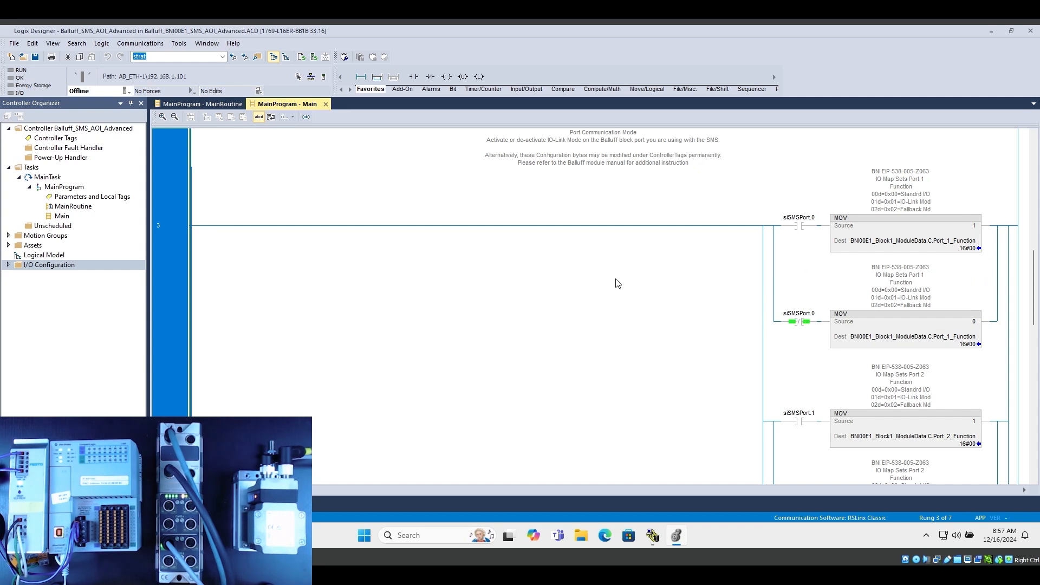
{"action": "scroll", "coordinate": [488, 370], "scroll_direction": "down", "scroll_amount": 2}
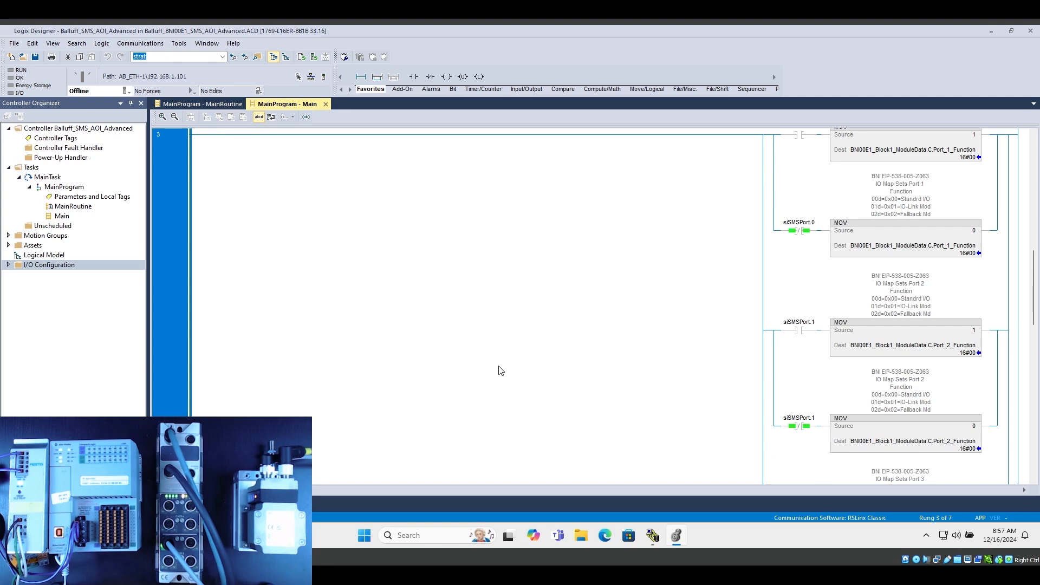
{"action": "scroll", "coordinate": [723, 409], "scroll_direction": "down", "scroll_amount": 5}
{"action": "left_click", "coordinate": [810, 301]}
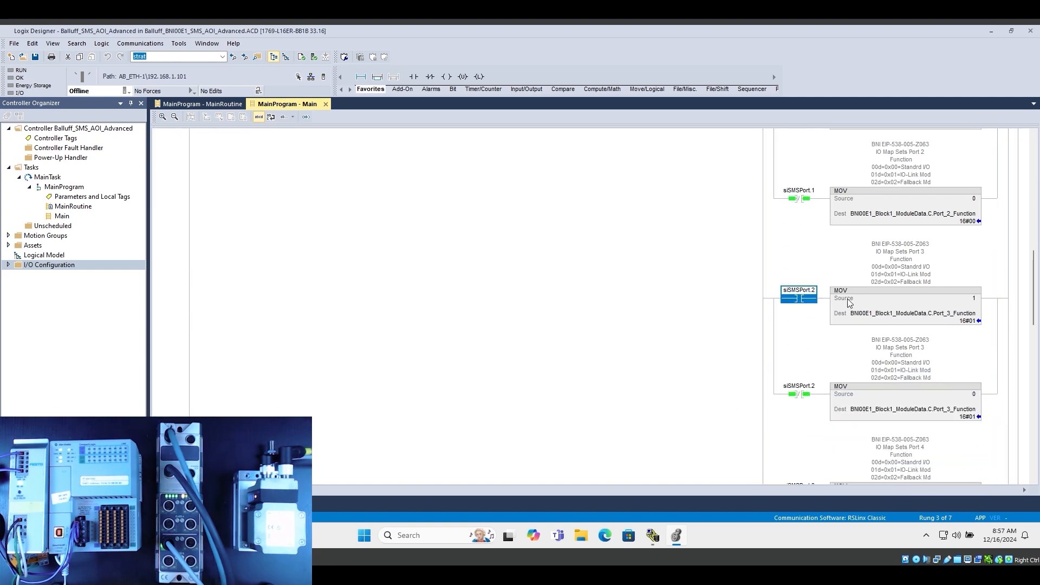
{"action": "left_click", "coordinate": [899, 292]}
{"action": "mouse_move", "coordinate": [955, 320]}
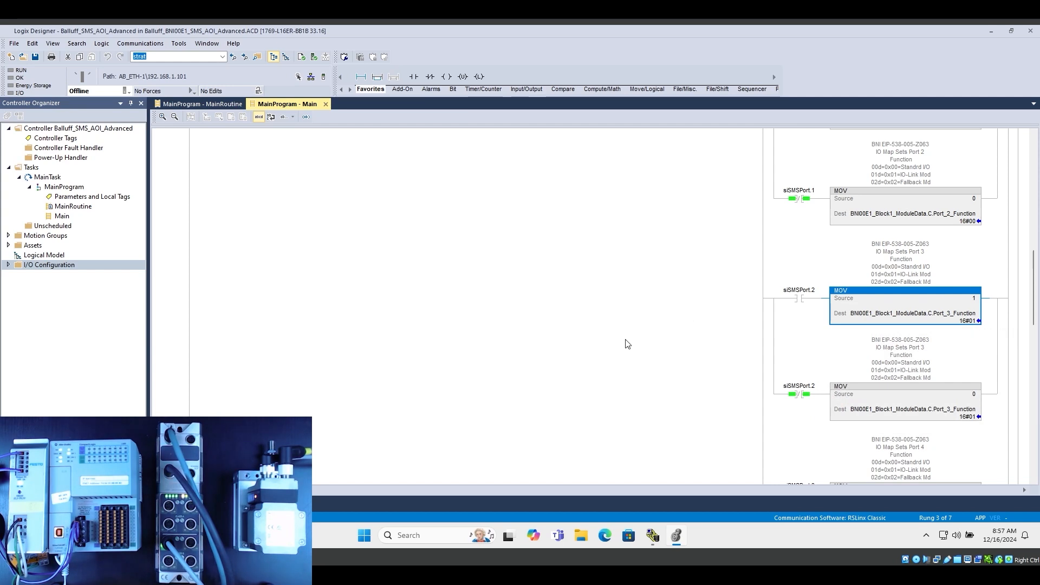
Examine the IO-Link cycle time settings on rung 4, including the MOV into Port_1_Cycle_Time
{"action": "scroll", "coordinate": [596, 343], "scroll_direction": "down", "scroll_amount": 10}
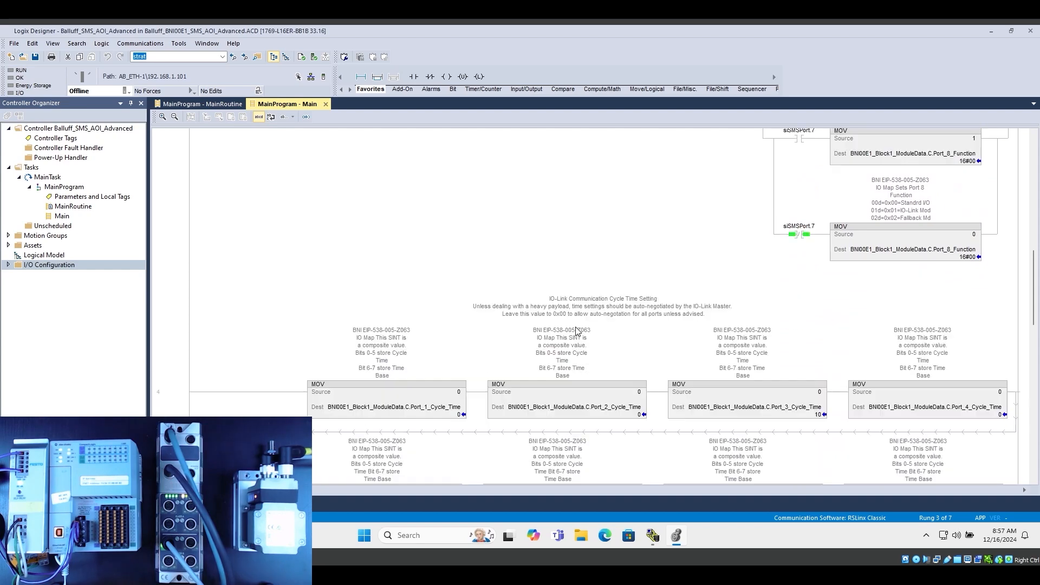
{"action": "left_click", "coordinate": [173, 408]}
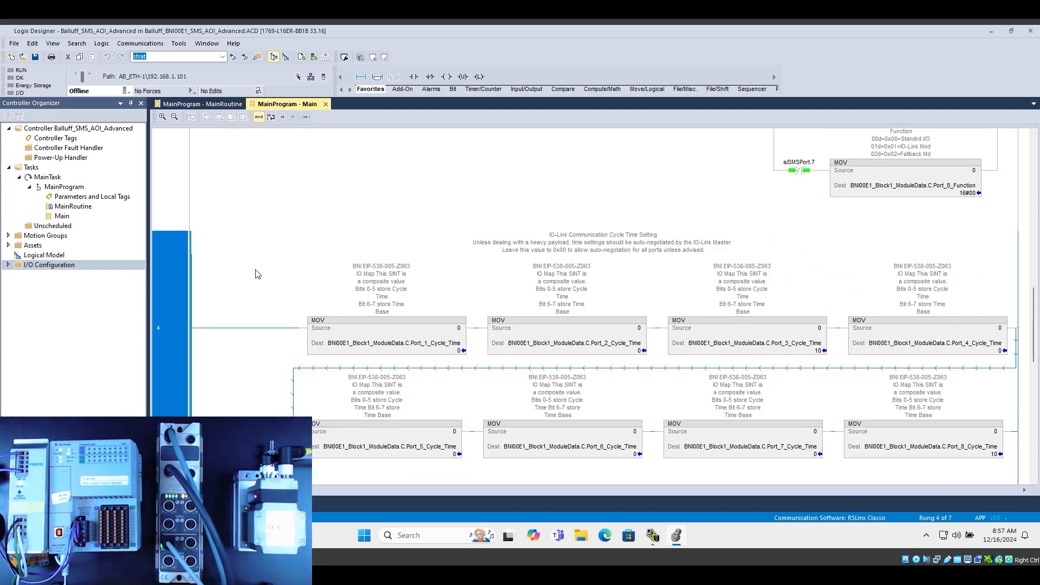
{"action": "left_click", "coordinate": [385, 346]}
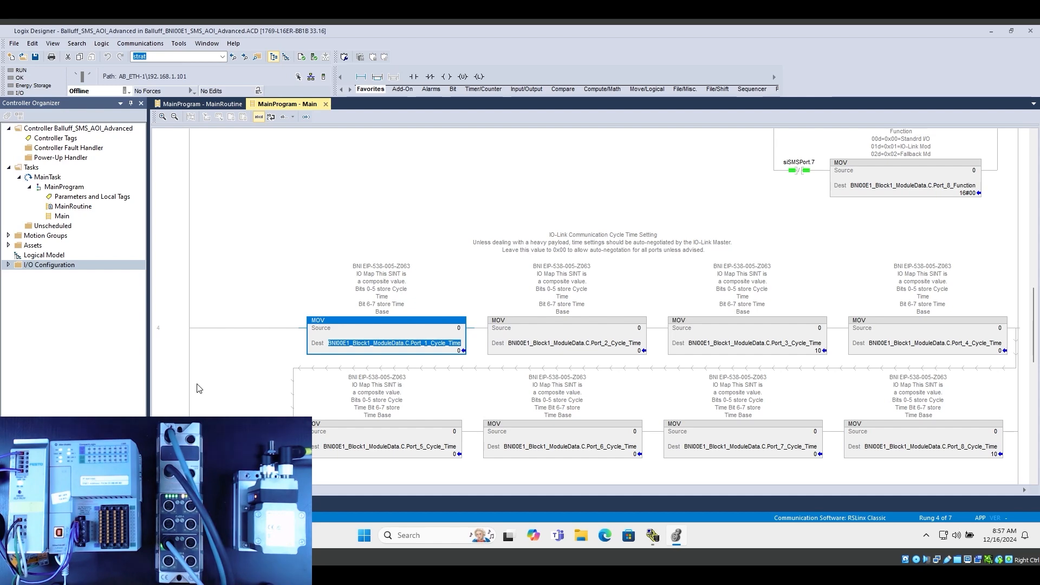
{"action": "left_click", "coordinate": [224, 388]}
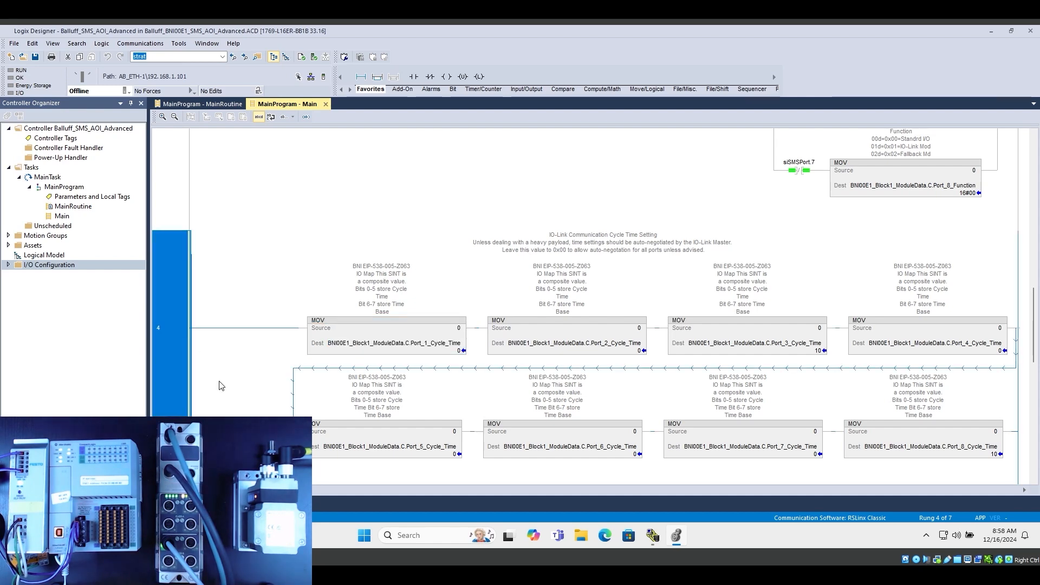
Examine the SMS control bits of SMS_Advanced_1 on rung 5
{"action": "scroll", "coordinate": [226, 376], "scroll_direction": "down", "scroll_amount": 3}
{"action": "scroll", "coordinate": [225, 377], "scroll_direction": "down", "scroll_amount": 2}
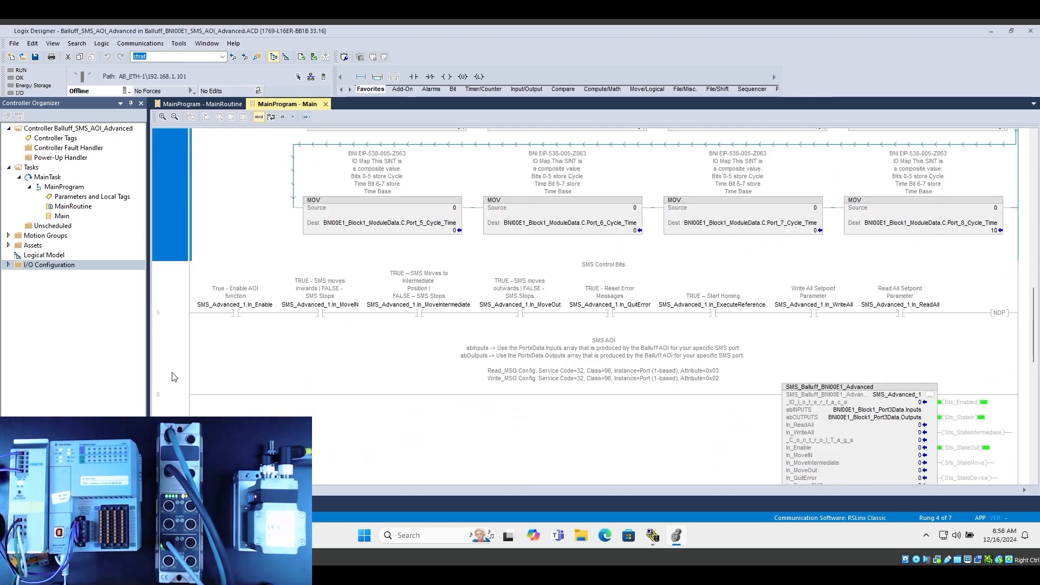
{"action": "left_click", "coordinate": [176, 319]}
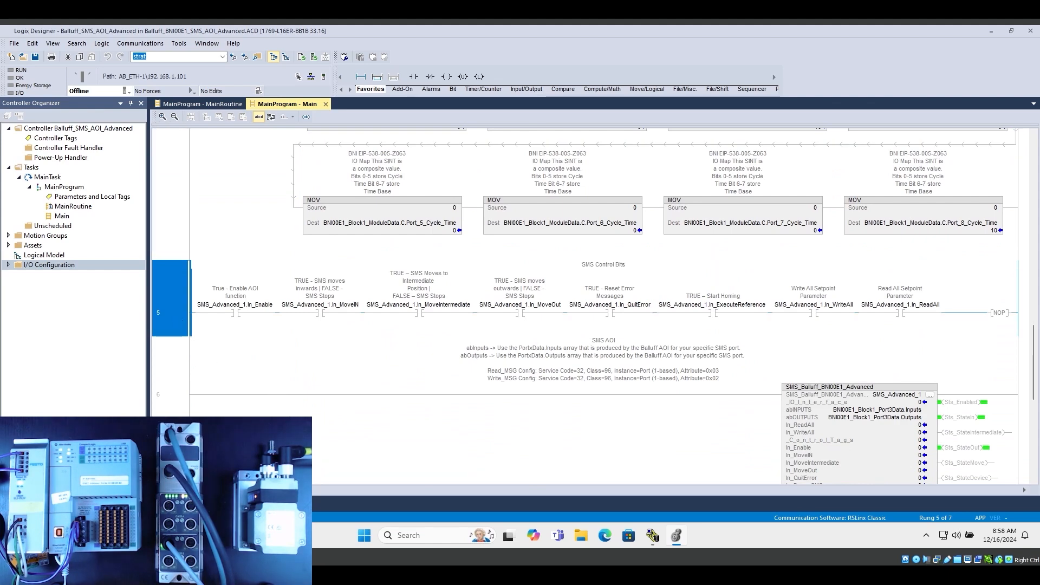
{"action": "scroll", "coordinate": [297, 406], "scroll_direction": "down", "scroll_amount": 2}
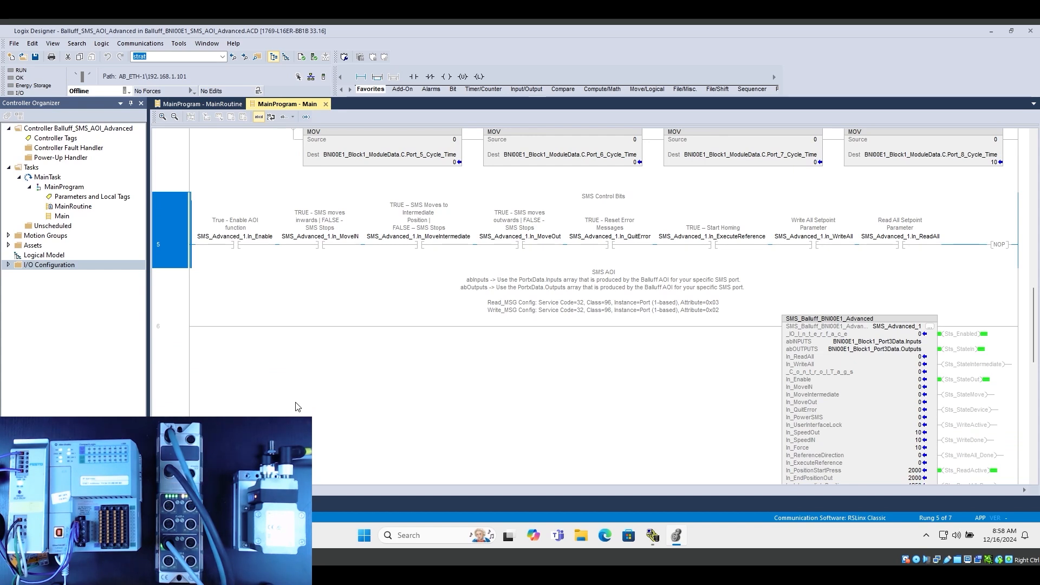
Check the abINPUTS and abOUTPUTS operands of the SMS_Balluff_BNI00E1_Advanced instruction on rung 6 and monitor BNI00E1_Block1_Port3Data.Outputs
{"action": "scroll", "coordinate": [287, 398], "scroll_direction": "down", "scroll_amount": 3}
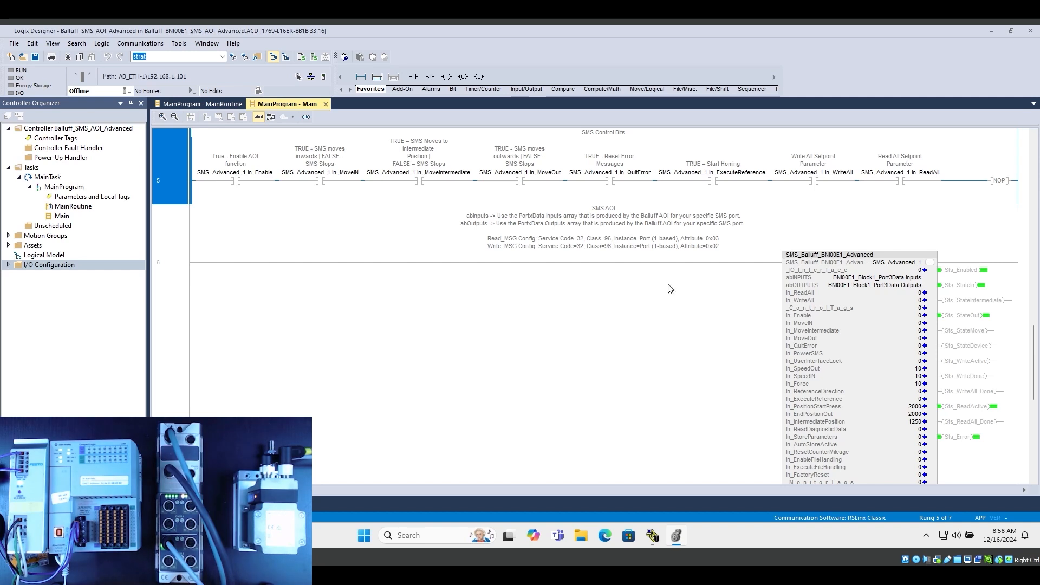
{"action": "scroll", "coordinate": [725, 374], "scroll_direction": "down", "scroll_amount": 2}
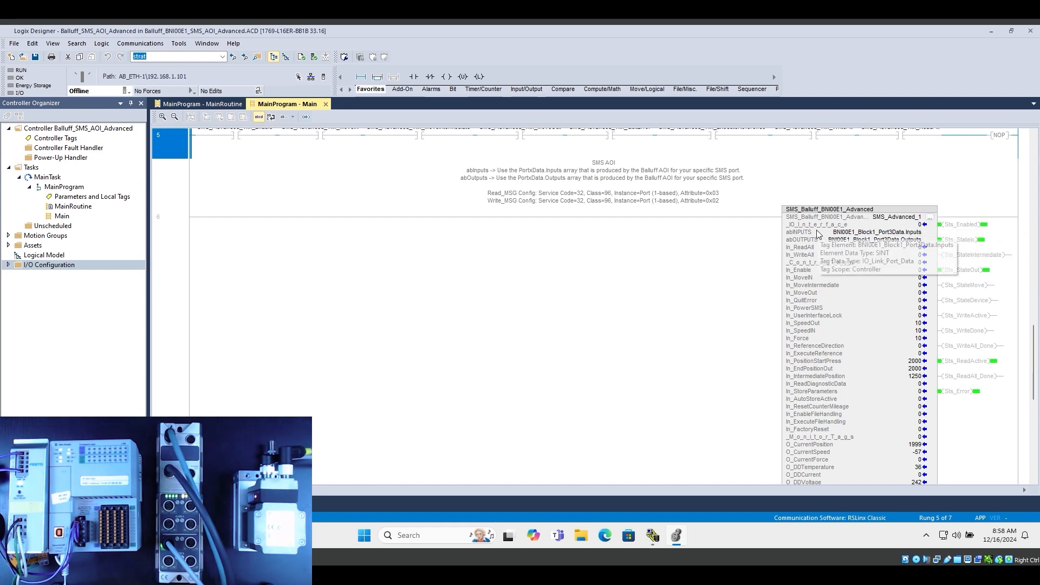
{"action": "left_click", "coordinate": [889, 235]}
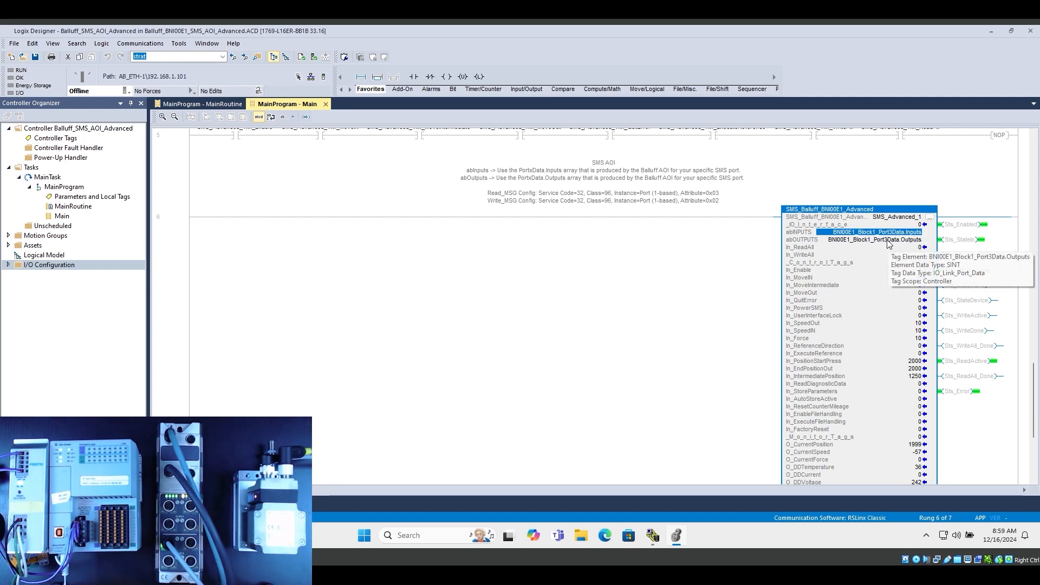
{"action": "right_click", "coordinate": [889, 244]}
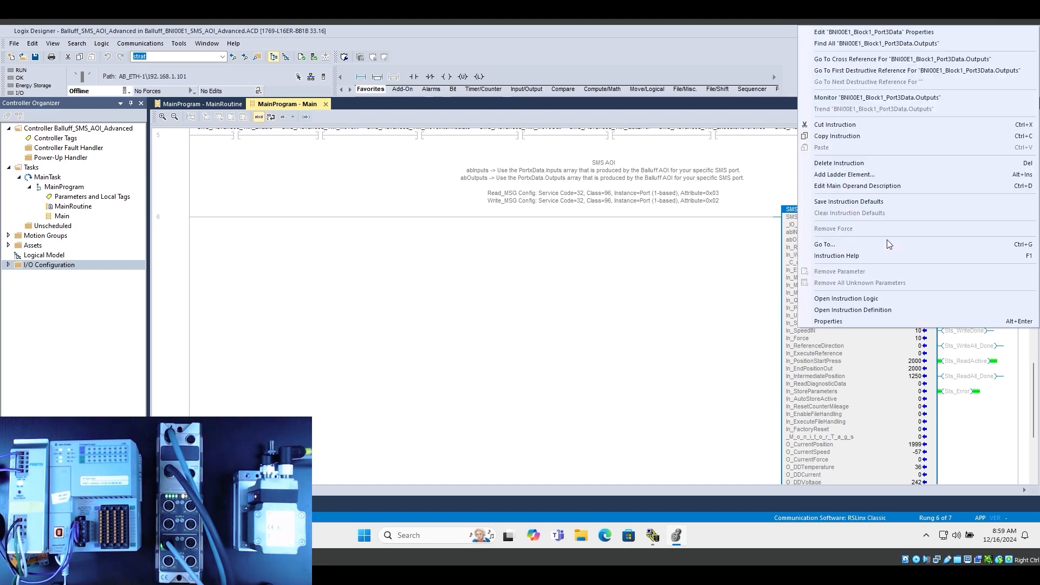
{"action": "left_click", "coordinate": [863, 101]}
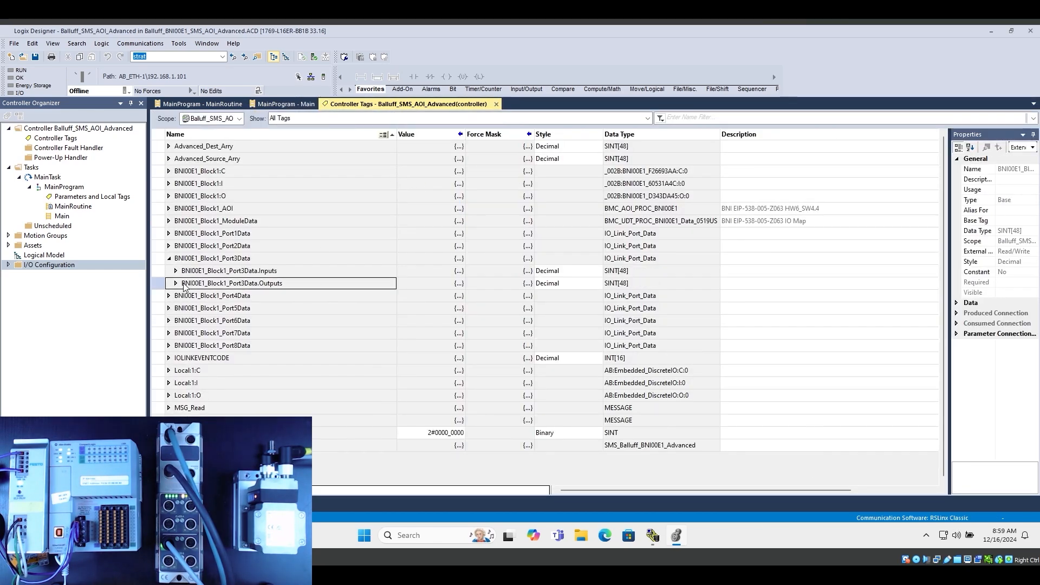
Inspect the data types of BNI00E1_Block1_Port3Data and its Inputs and Outputs members in the controller tags
{"action": "left_click", "coordinate": [213, 259]}
{"action": "left_click", "coordinate": [156, 259]}
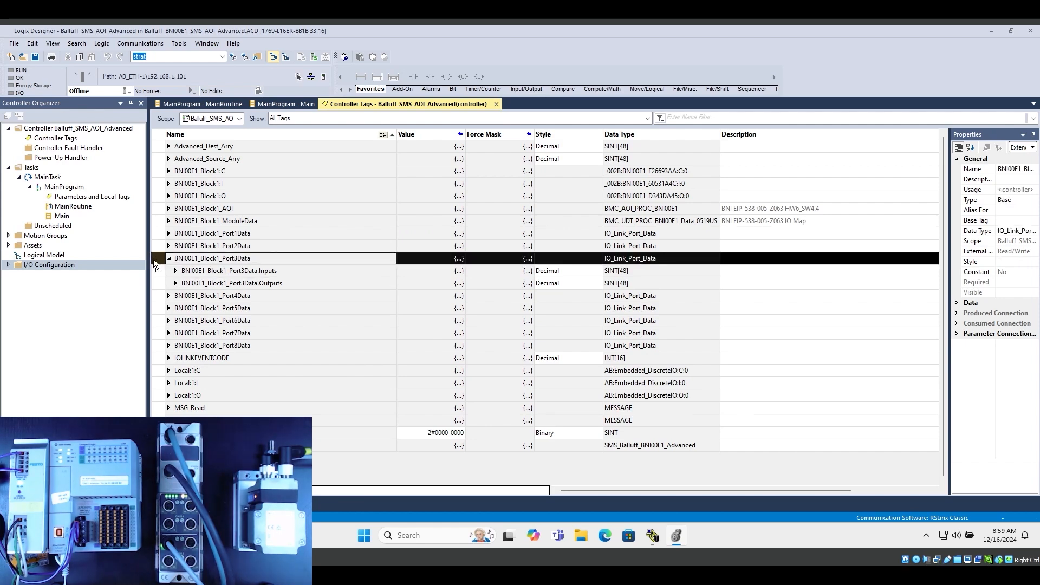
{"action": "left_click", "coordinate": [159, 271]}
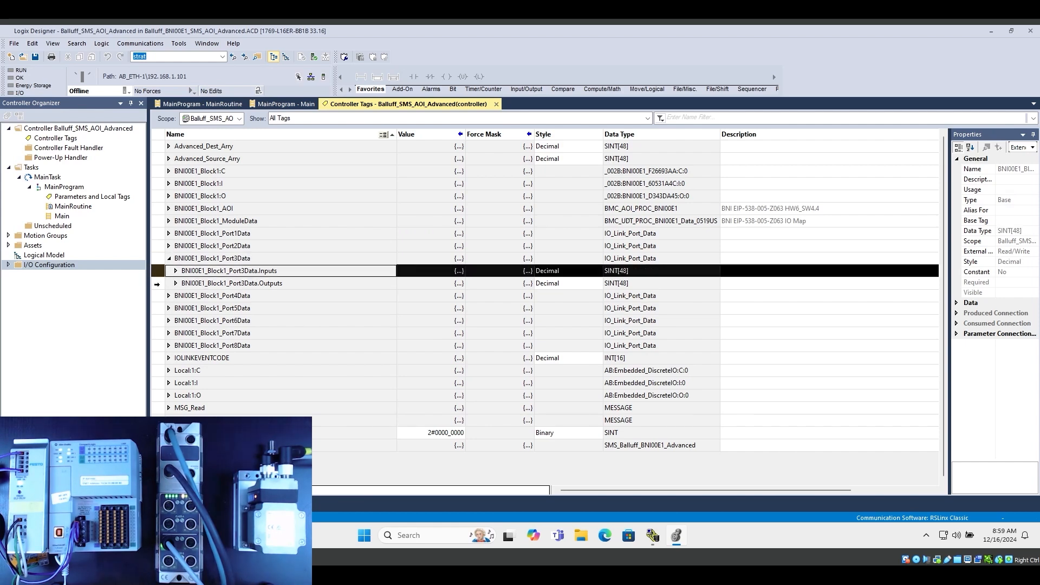
{"action": "left_click", "coordinate": [159, 285]}
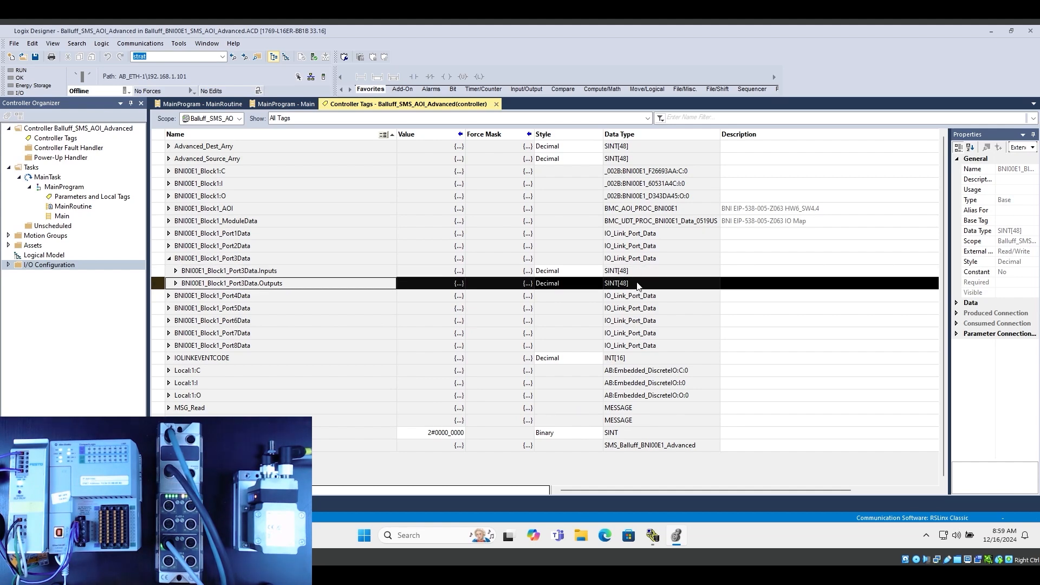
Return to the Main routine and look up the Advanced_Source_Arry tag of the SMS instruction's MSG_Source_Element in the controller tags
{"action": "left_click", "coordinate": [276, 105]}
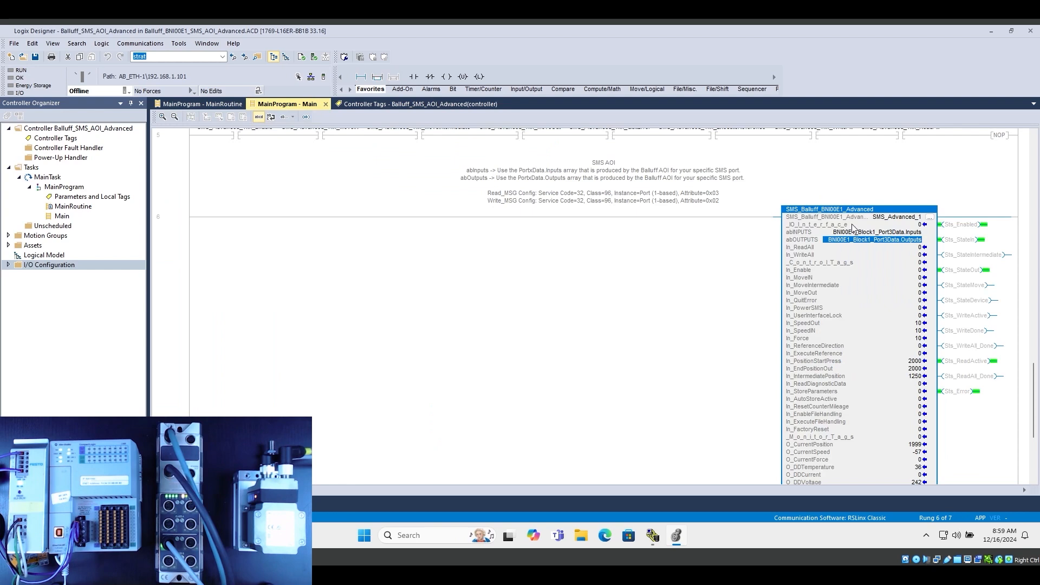
{"action": "scroll", "coordinate": [677, 324], "scroll_direction": "down", "scroll_amount": 1}
{"action": "scroll", "coordinate": [676, 332], "scroll_direction": "down", "scroll_amount": 1}
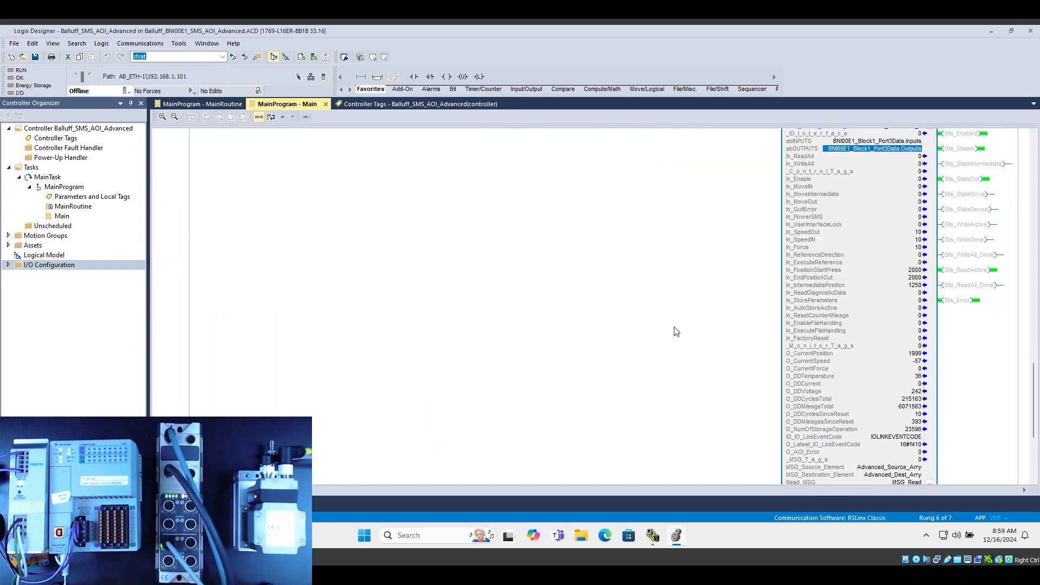
{"action": "scroll", "coordinate": [676, 331], "scroll_direction": "down", "scroll_amount": 2}
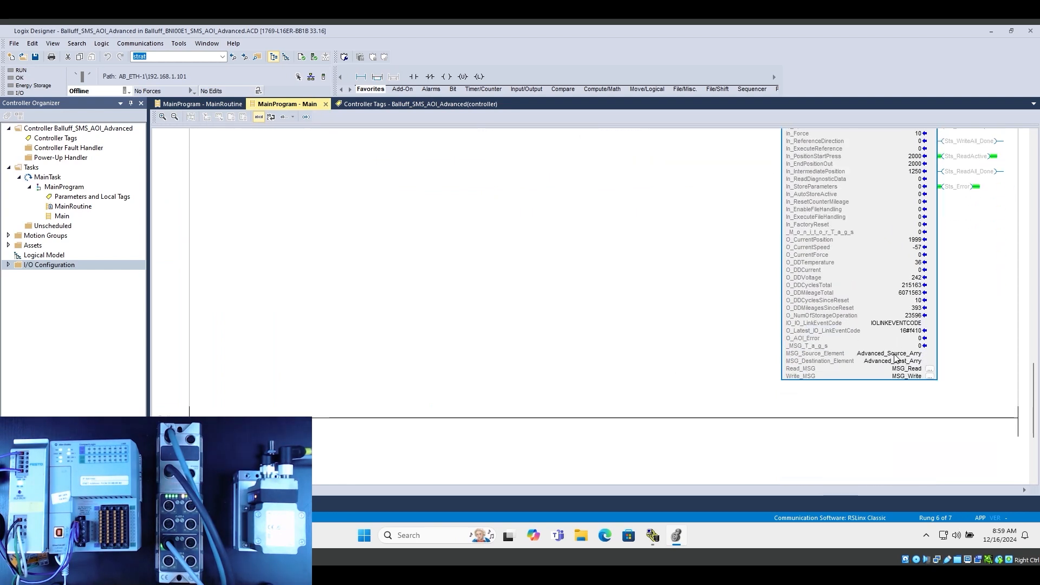
{"action": "left_click", "coordinate": [893, 355]}
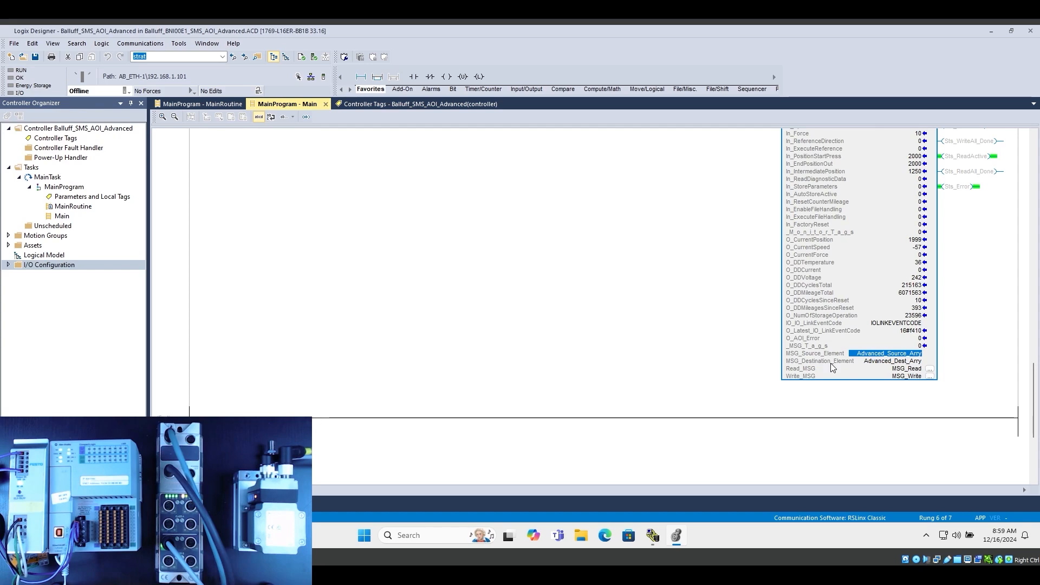
{"action": "right_click", "coordinate": [889, 355]}
{"action": "left_click", "coordinate": [885, 70]}
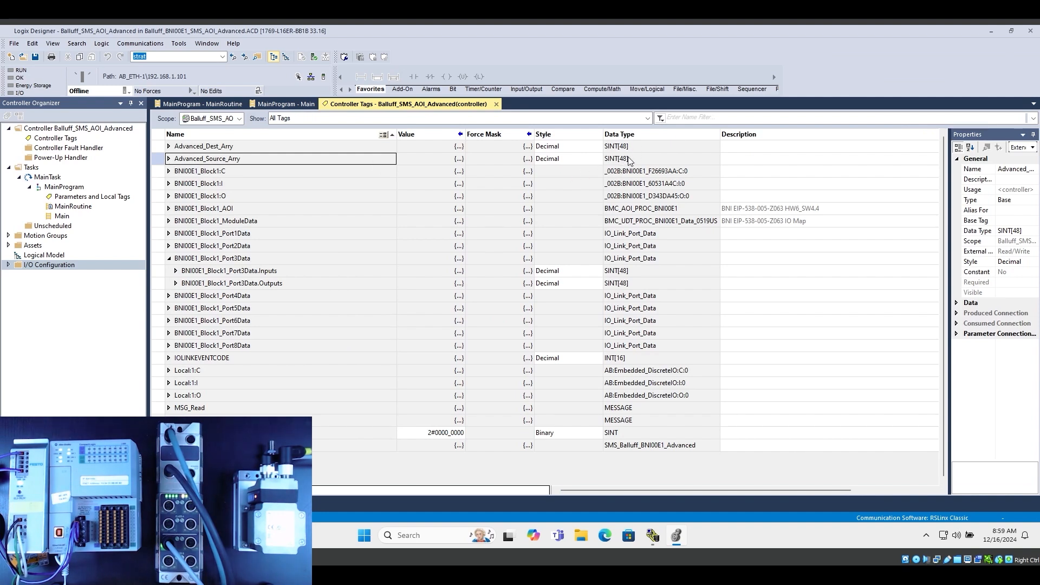
Open the MSG_Read message configuration from the SMS instruction in the Main routine and check its Instance and Attribute values
{"action": "left_click", "coordinate": [266, 103]}
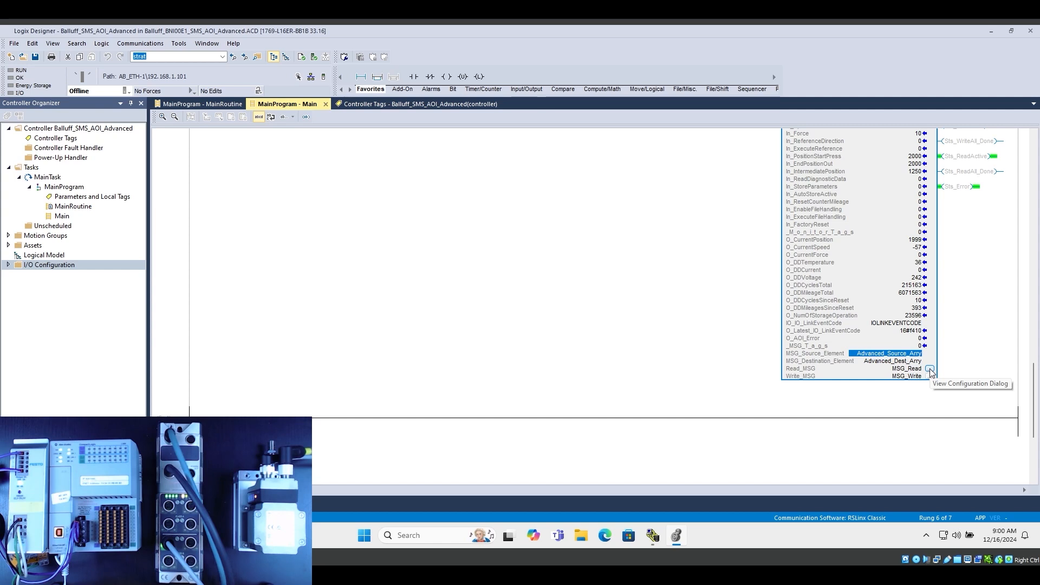
{"action": "left_click", "coordinate": [930, 369]}
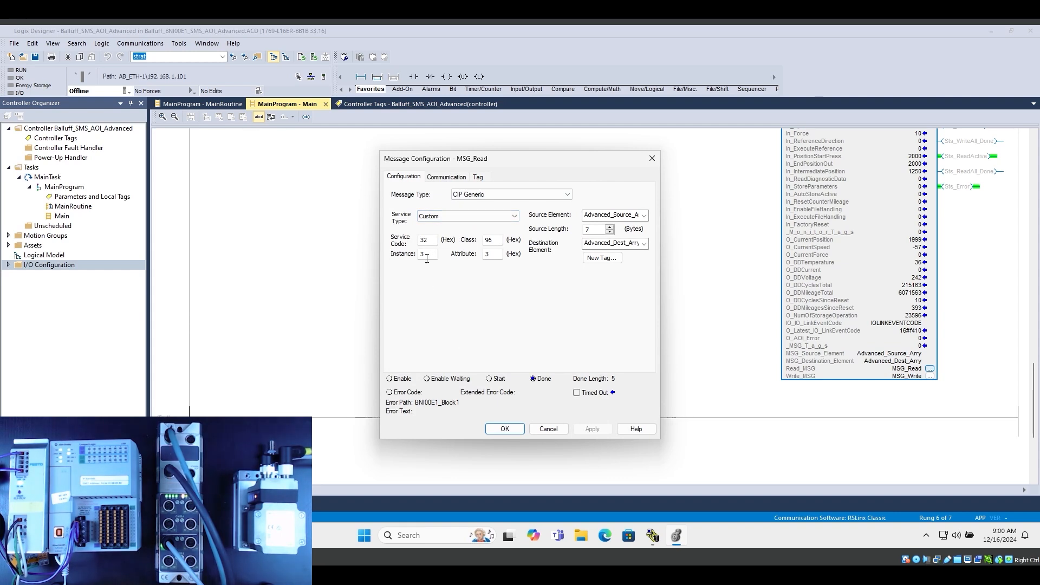
{"action": "left_click", "coordinate": [487, 327]}
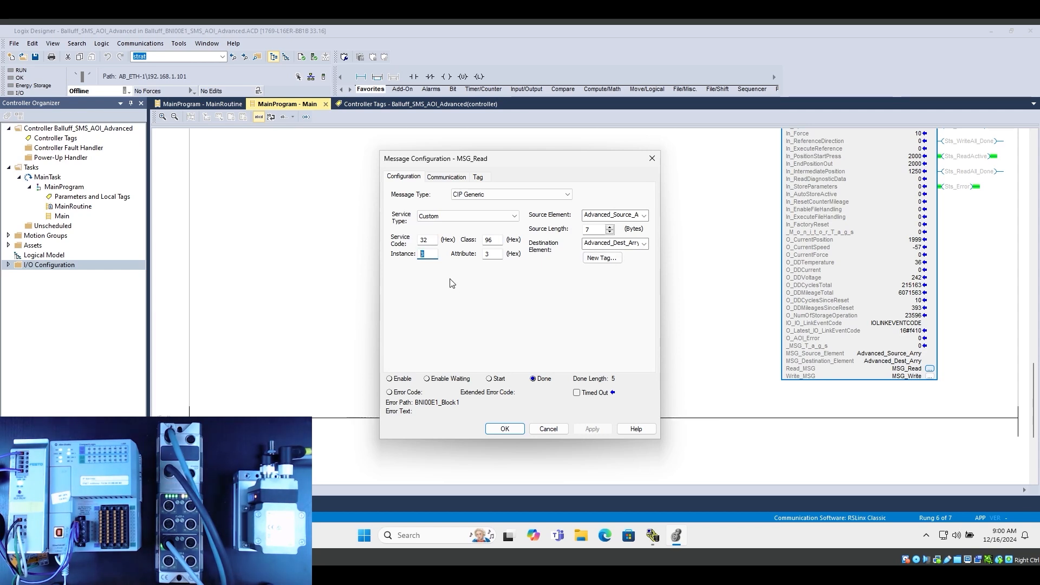
{"action": "left_click_drag", "start_coordinate": [497, 255], "coordinate": [482, 254]}
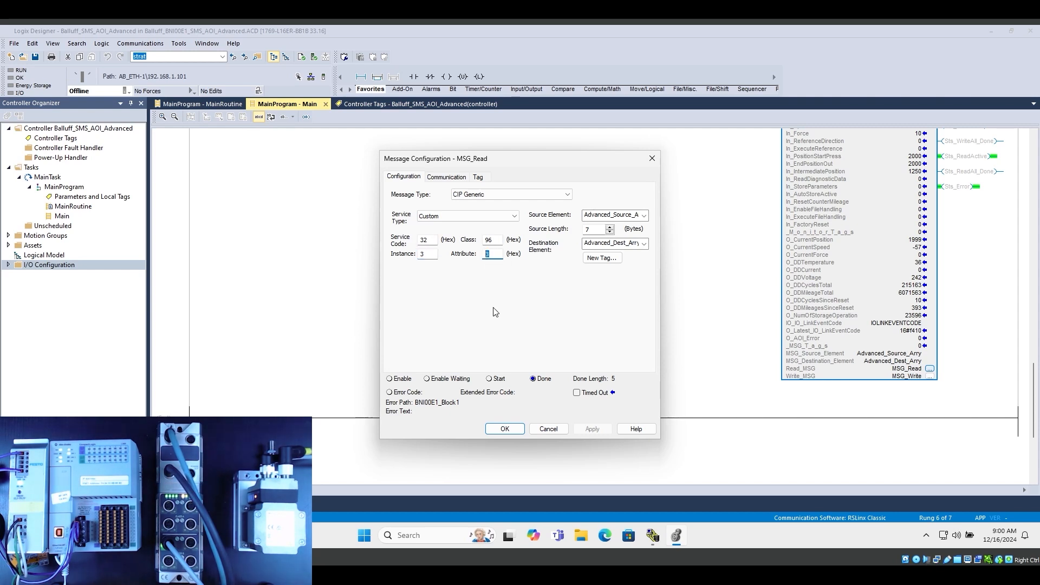
Check the MSG_Read source element by picking Advanced_Source_Arry[0] from the tag list, and view the message's communication path
{"action": "left_click", "coordinate": [645, 216]}
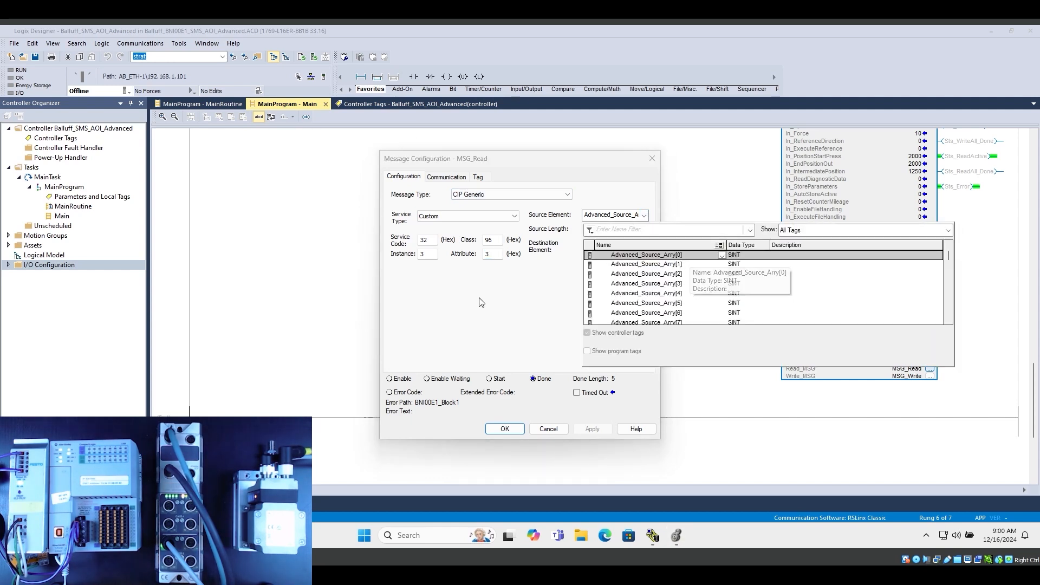
{"action": "left_click", "coordinate": [690, 260]}
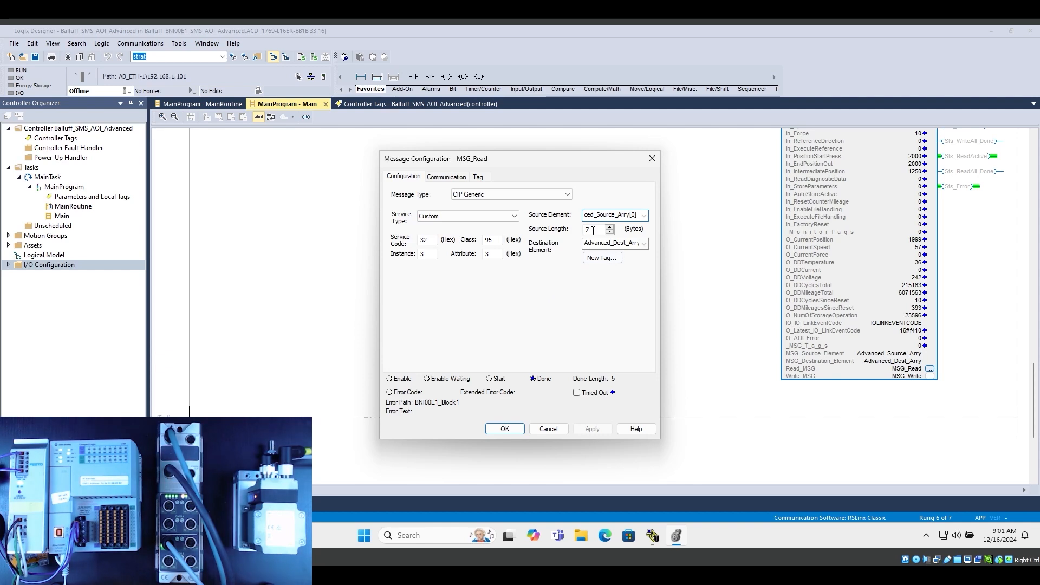
{"action": "left_click", "coordinate": [445, 178]}
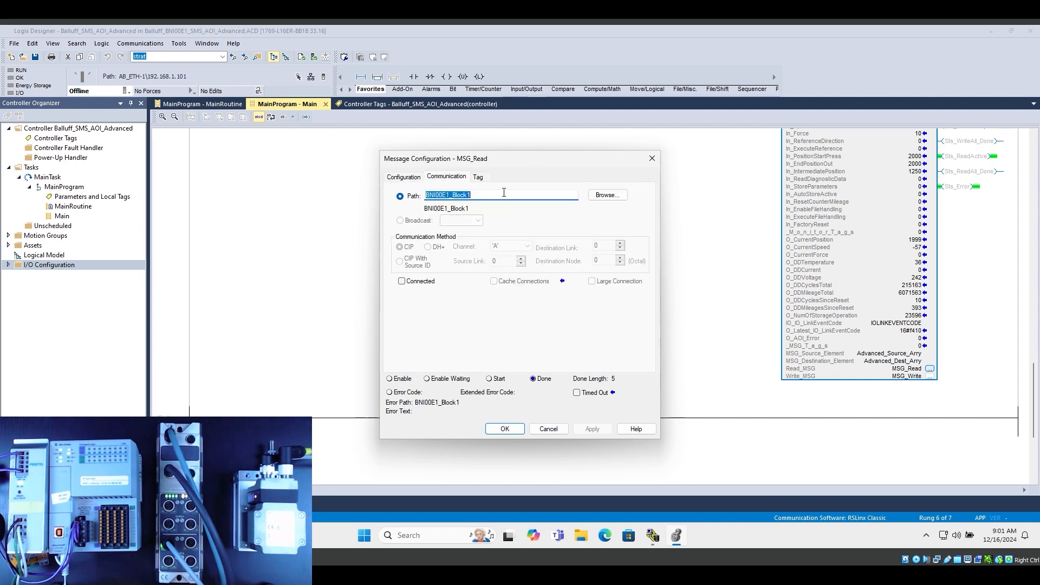
Set the MSG_Read communication path to the BNI00E1_Block1 module, check its tag name, and apply the message configuration
{"action": "left_click", "coordinate": [607, 195]}
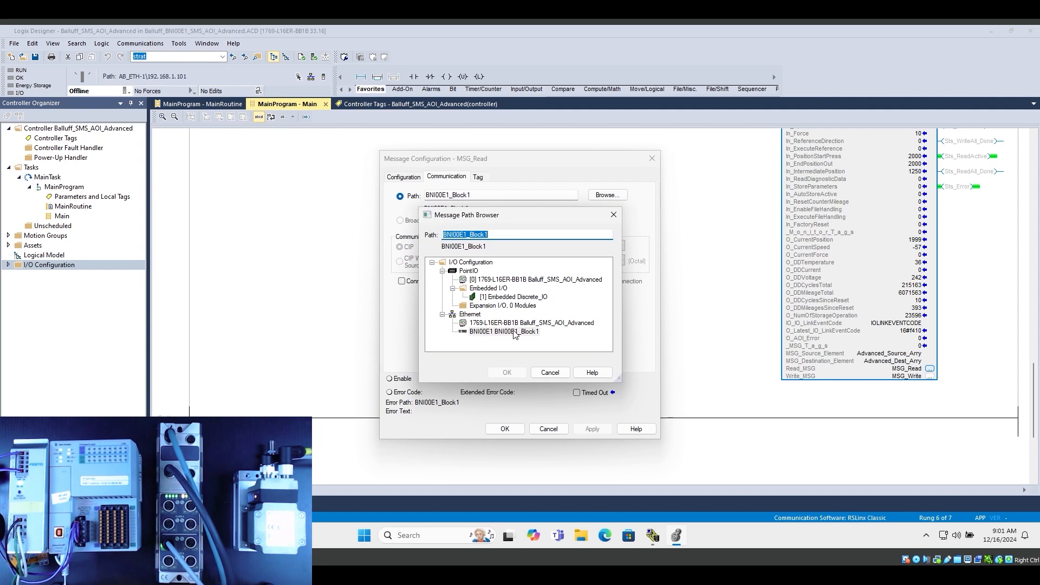
{"action": "left_click", "coordinate": [478, 334]}
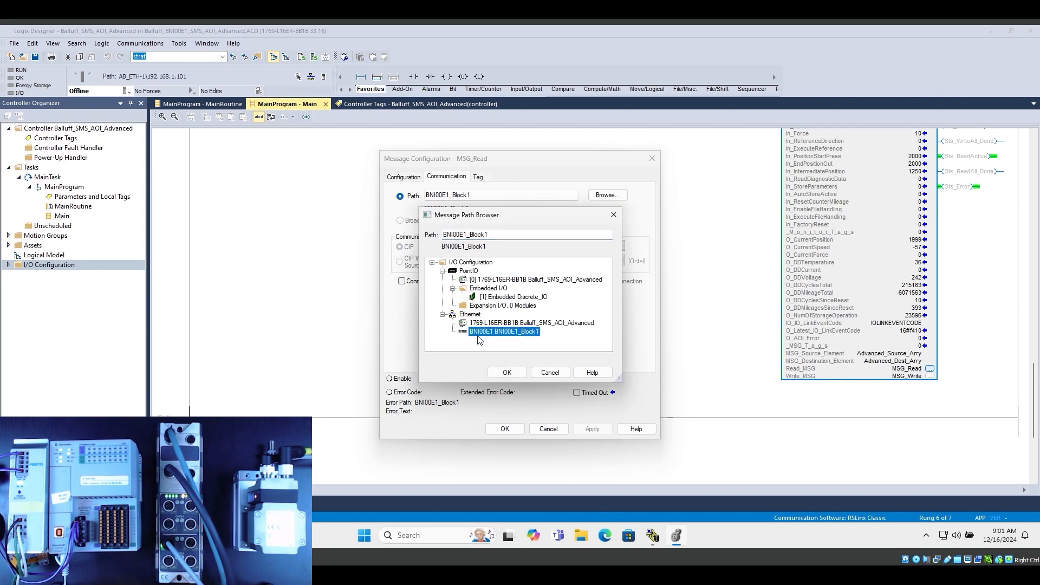
{"action": "left_click", "coordinate": [507, 373]}
{"action": "left_click", "coordinate": [477, 177]}
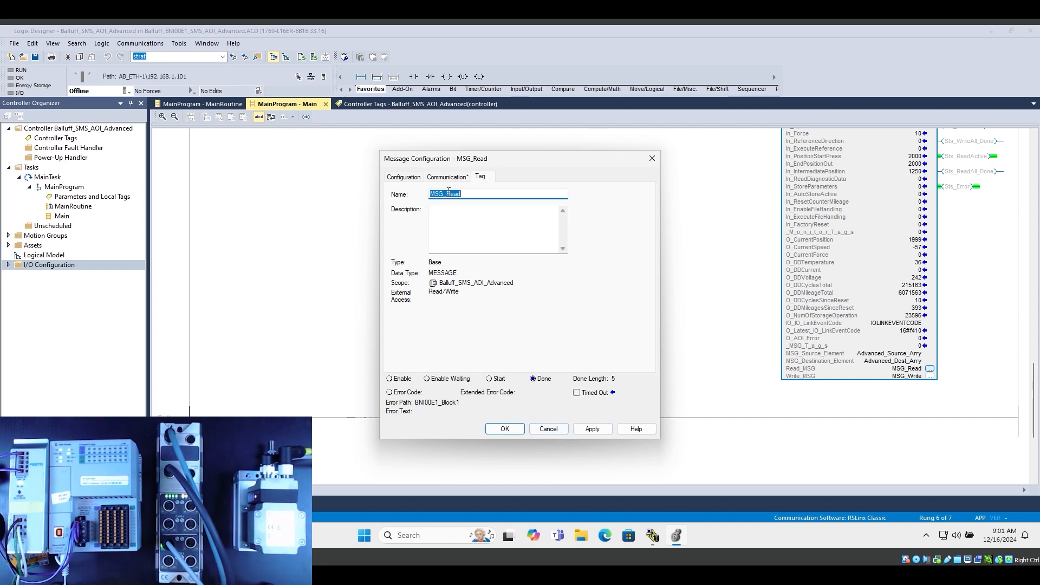
{"action": "left_click", "coordinate": [595, 432]}
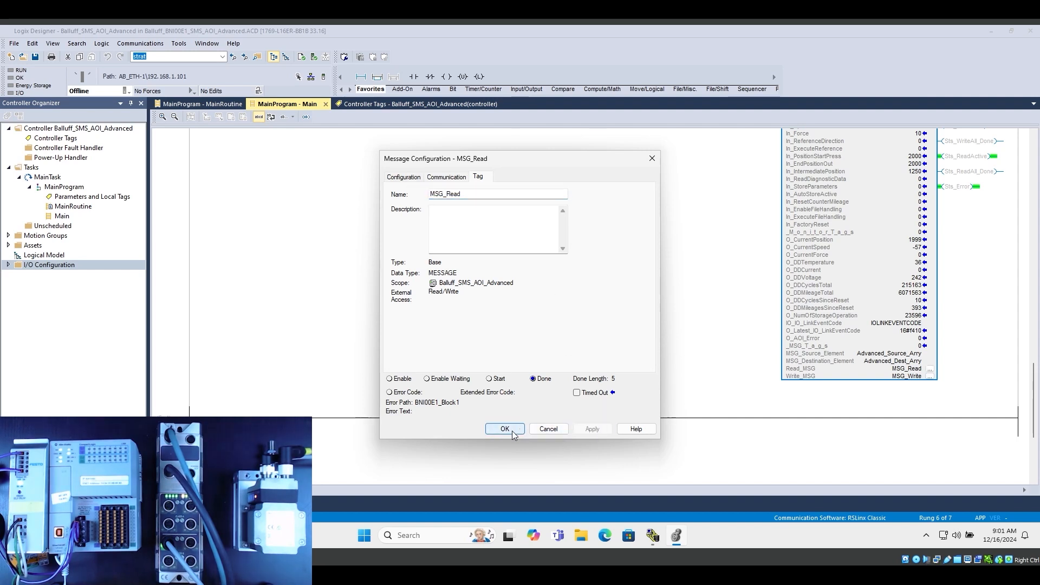
{"action": "left_click", "coordinate": [511, 430]}
Open the MSG_Write message configuration from the SMS instruction and check its instance, attribute, source length, communication path and tag name
{"action": "left_click", "coordinate": [931, 375]}
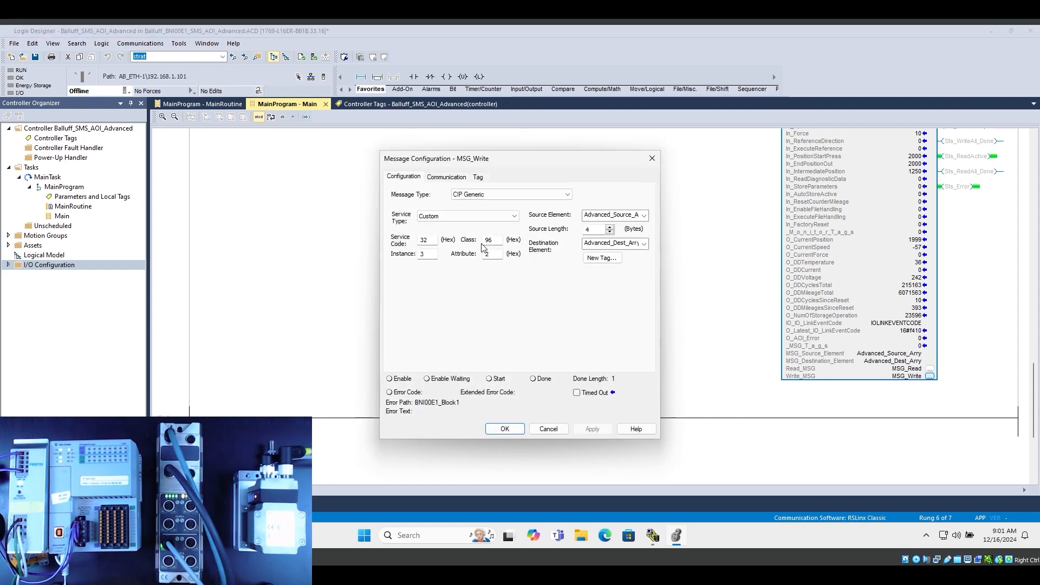
{"action": "left_click", "coordinate": [424, 254]}
{"action": "left_click", "coordinate": [492, 255]}
{"action": "left_click_drag", "start_coordinate": [596, 229], "coordinate": [558, 231]}
{"action": "left_click", "coordinate": [444, 177]}
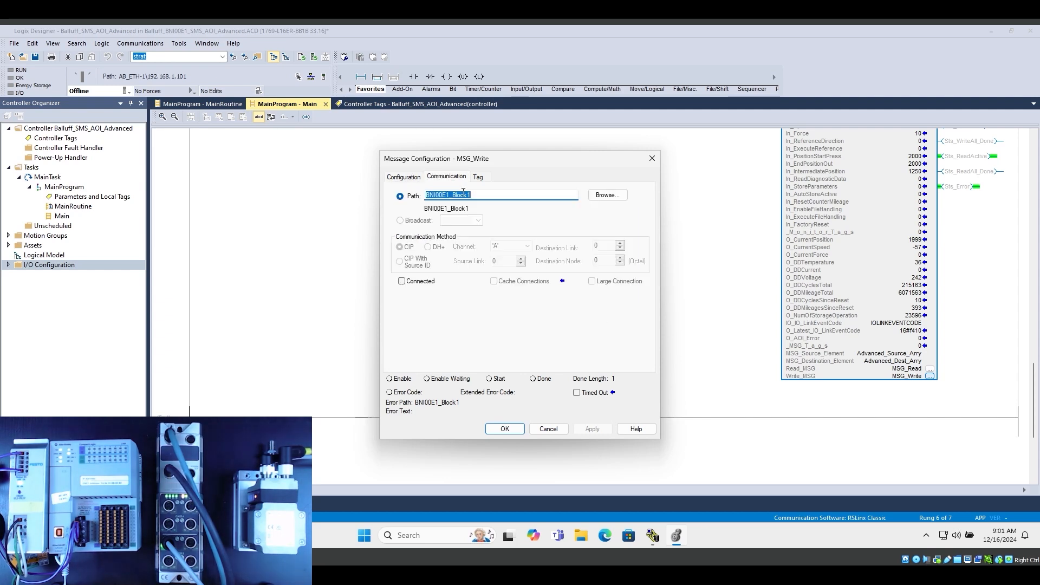
{"action": "left_click", "coordinate": [477, 177]}
{"action": "left_click", "coordinate": [481, 194]}
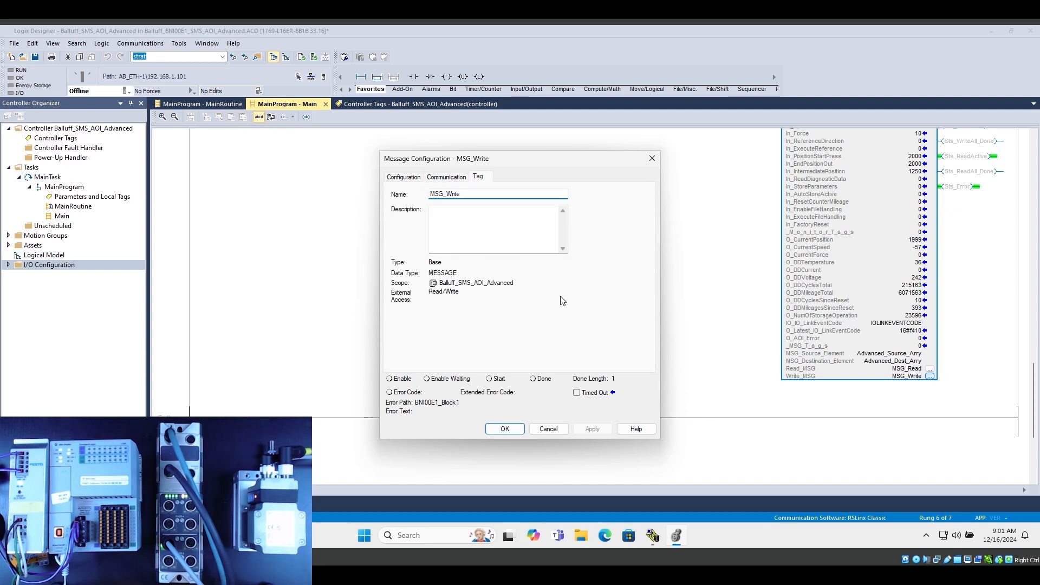
{"action": "left_click", "coordinate": [509, 429]}
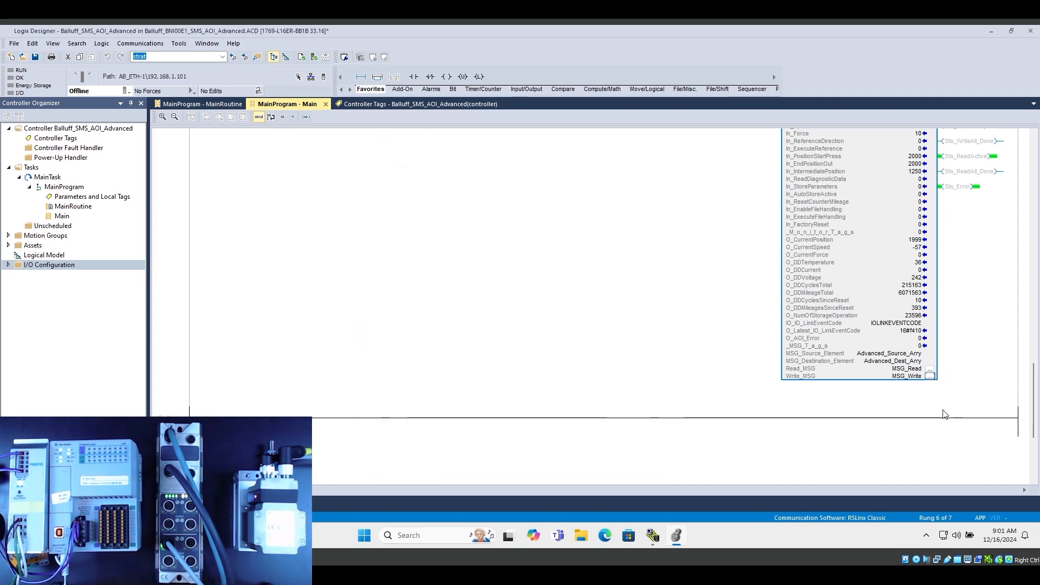
Turn on the SMS_Advanced_1.In_Enable bit in the SMS control bits rung to enable the AOI
{"action": "scroll", "coordinate": [942, 417], "scroll_direction": "up", "scroll_amount": 5}
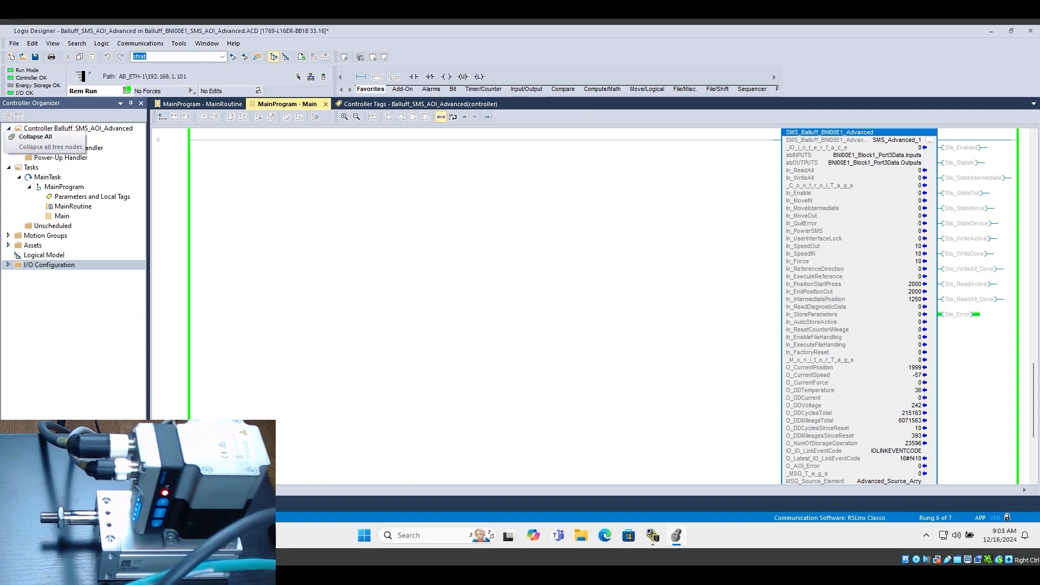
{"action": "scroll", "coordinate": [603, 306], "scroll_direction": "up", "scroll_amount": 3}
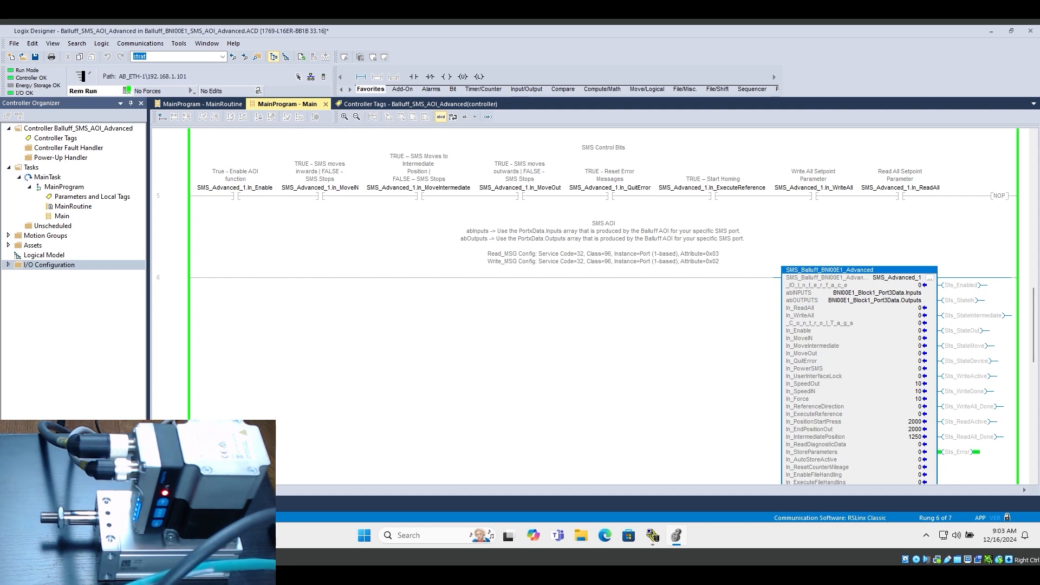
{"action": "left_click", "coordinate": [237, 196]}
{"action": "key", "text": "ctrl+t"}
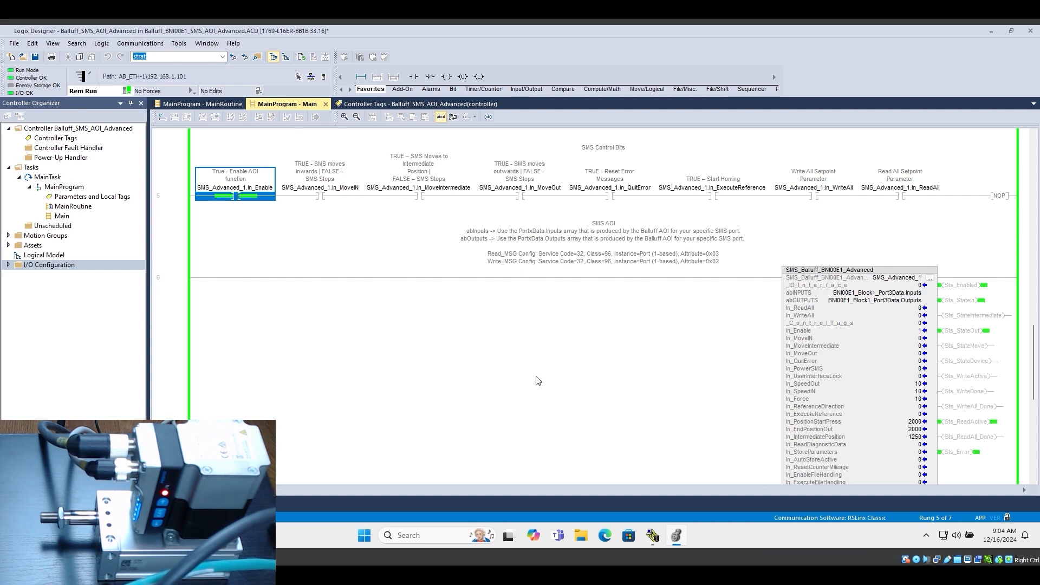
Reset the SMS error messages by switching the SMS_Advanced_1.In_QuitError bit on and off again
{"action": "left_click", "coordinate": [593, 325]}
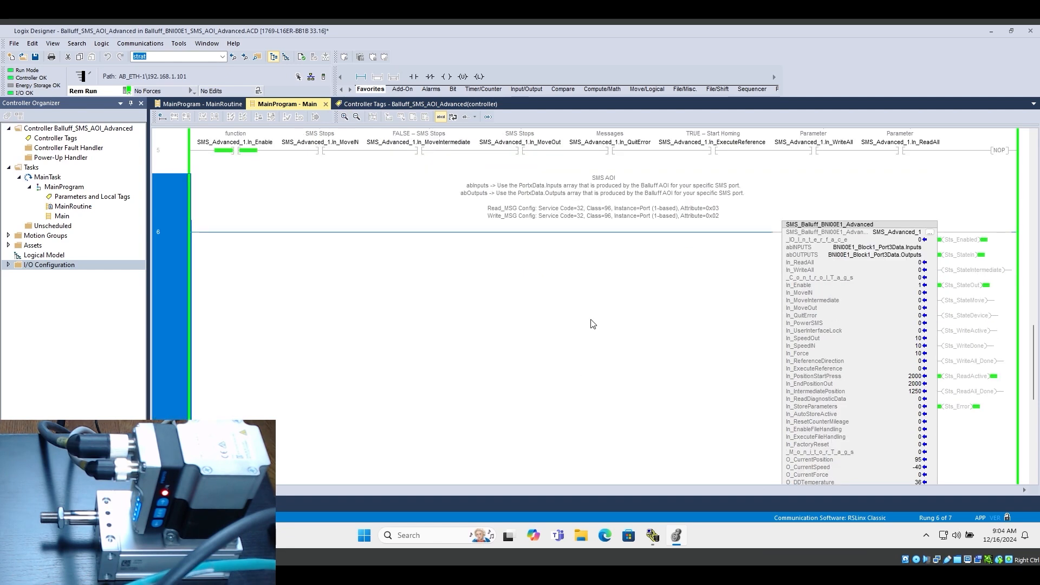
{"action": "scroll", "coordinate": [593, 325], "scroll_direction": "down", "scroll_amount": 1}
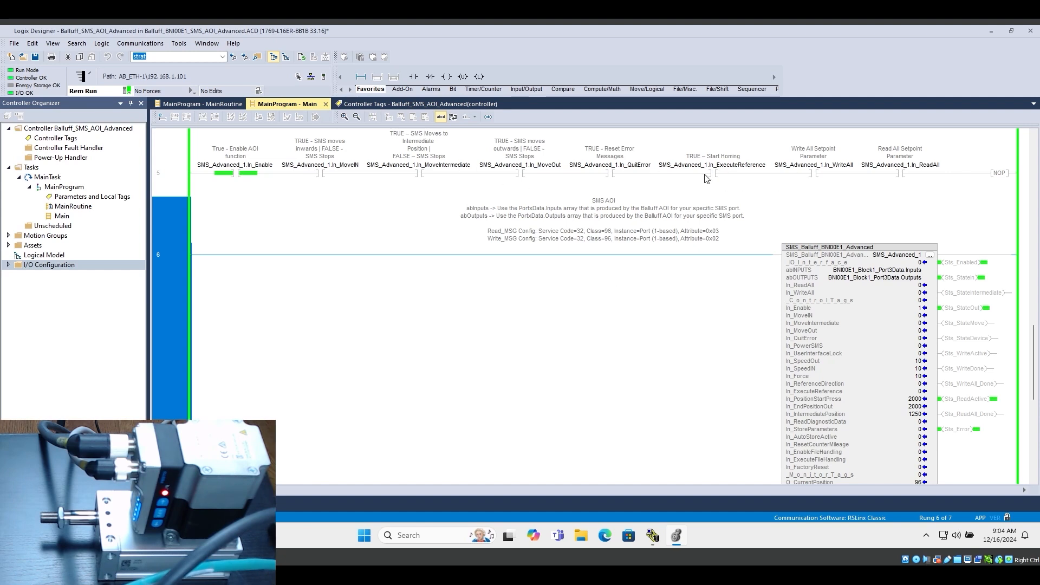
{"action": "left_click", "coordinate": [612, 174]}
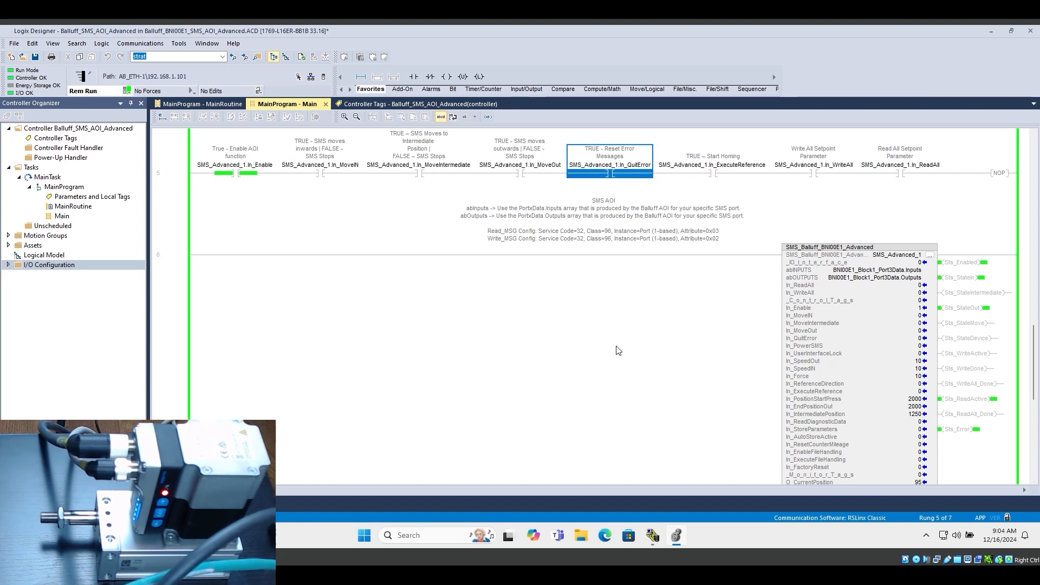
{"action": "key", "text": "ctrl+t"}
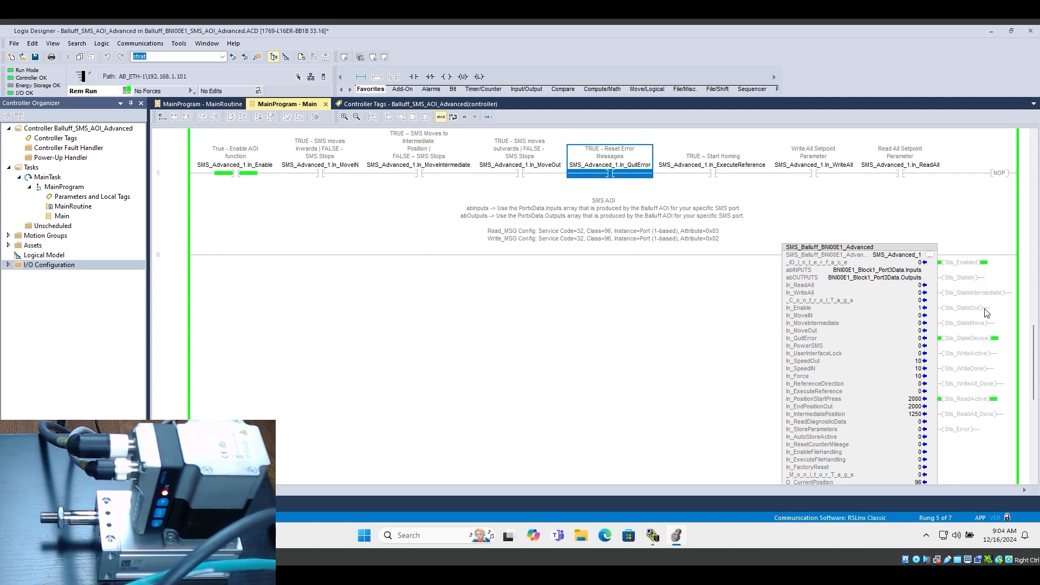
Move the SMS inwards and outwards twice by switching In_MoveIN and In_MoveOut on and off in turn
{"action": "left_click", "coordinate": [322, 176]}
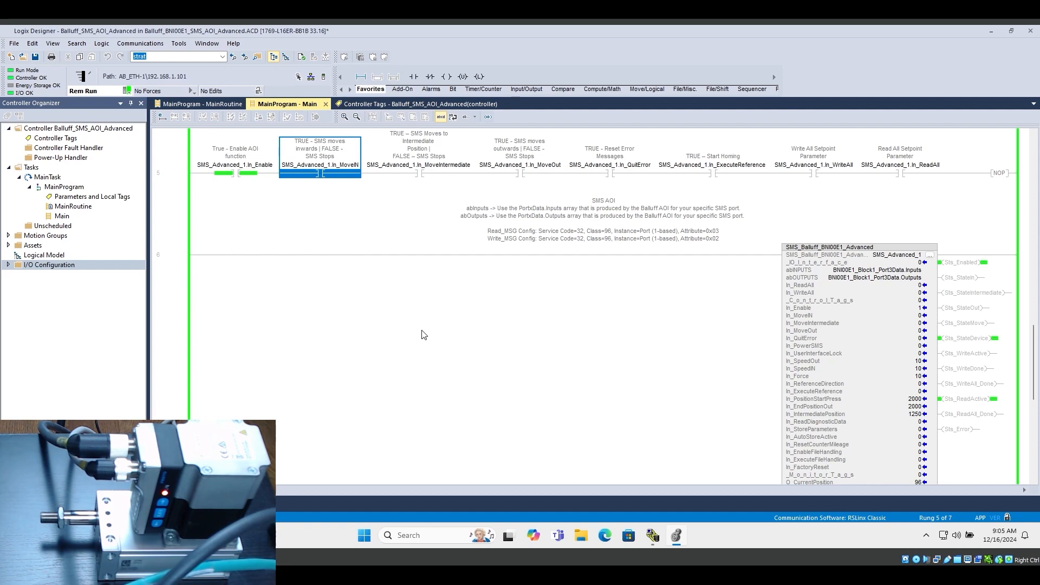
{"action": "key", "text": "ctrl+t"}
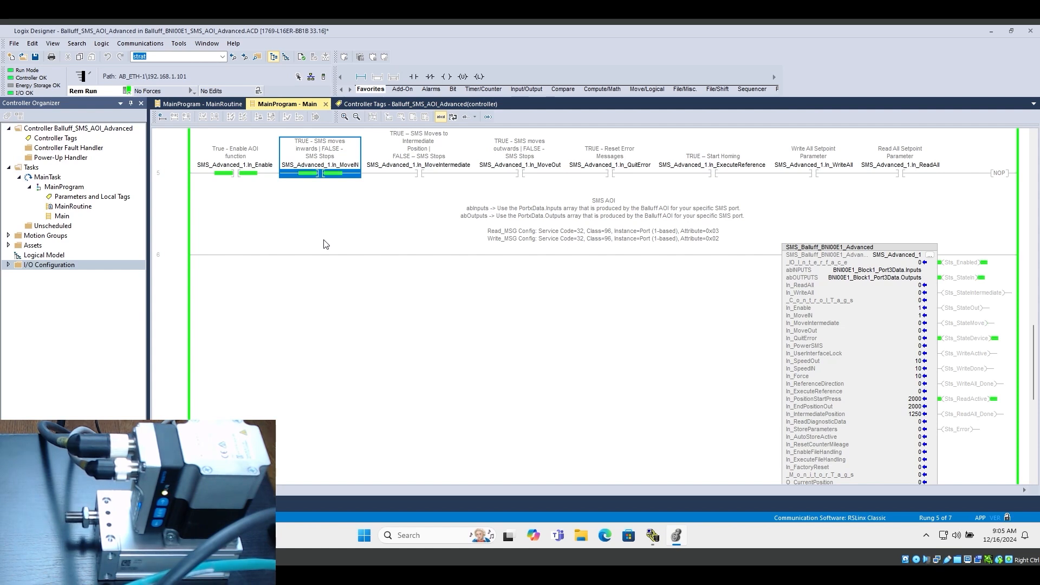
{"action": "key", "text": "ctrl+t"}
{"action": "left_click", "coordinate": [524, 176]}
{"action": "key", "text": "ctrl+t"}
{"action": "key", "text": "ctrl+t"}
{"action": "left_click", "coordinate": [329, 174]}
{"action": "key", "text": "ctrl+t"}
{"action": "key", "text": "ctrl+t"}
{"action": "left_click", "coordinate": [523, 174]}
{"action": "key", "text": "ctrl+t"}
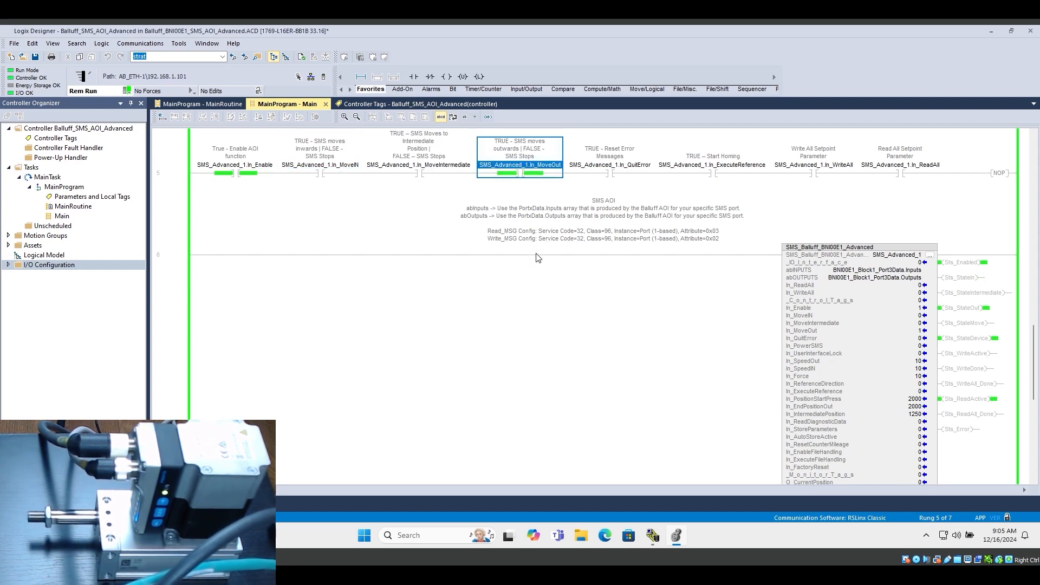
Move the SMS to its intermediate position by turning on In_MoveIntermediate, and check the In_IntermediatePosition parameter of the AOI
{"action": "key", "text": "ctrl+t"}
{"action": "left_click", "coordinate": [429, 174]}
{"action": "key", "text": "ctrl+t"}
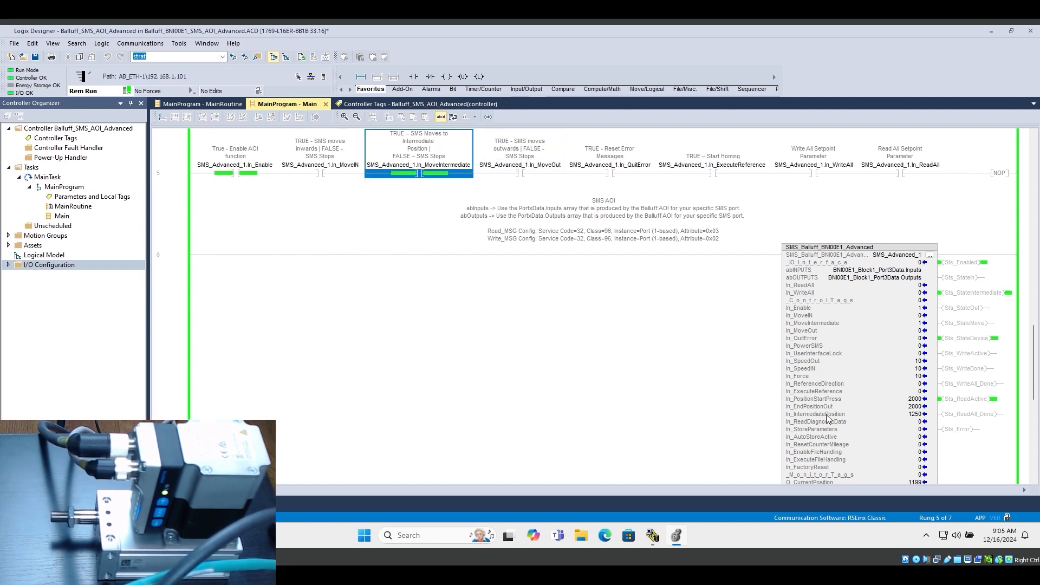
{"action": "left_click", "coordinate": [910, 415]}
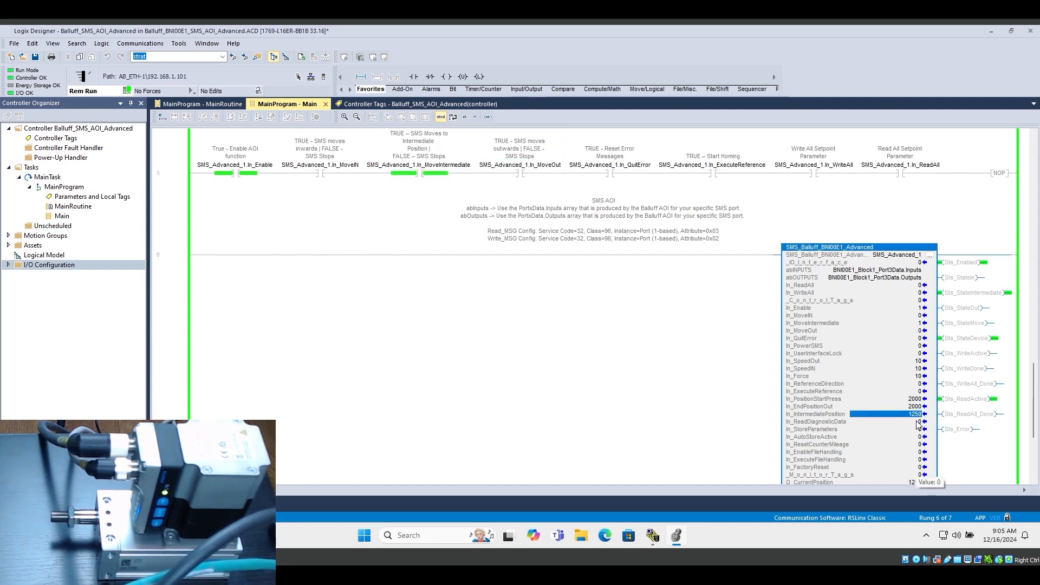
{"action": "left_click", "coordinate": [684, 356]}
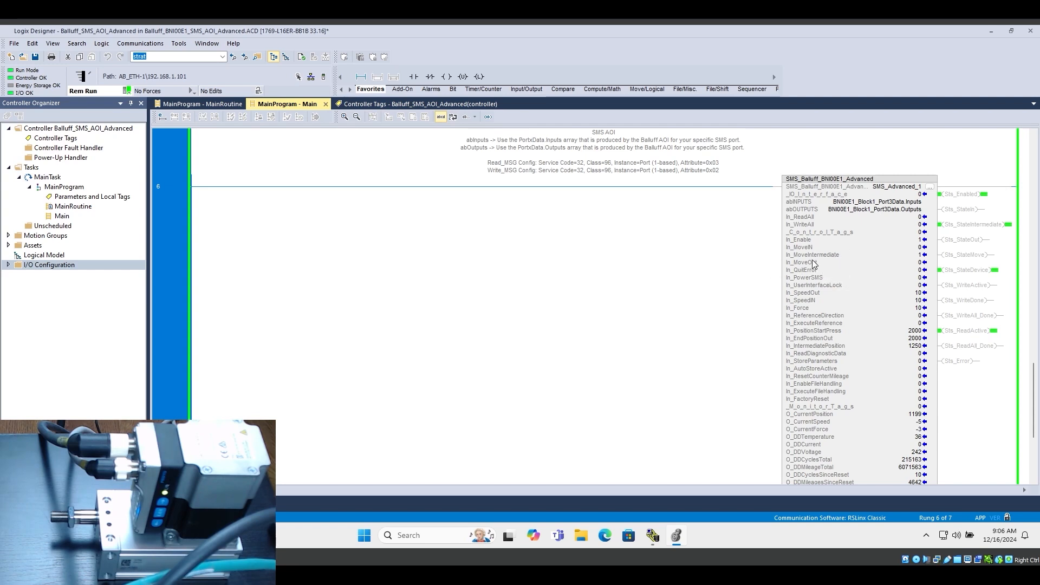
Set In_PowerSMS to 1 in the SMS_Advanced_1 instruction
{"action": "left_click", "coordinate": [814, 262]}
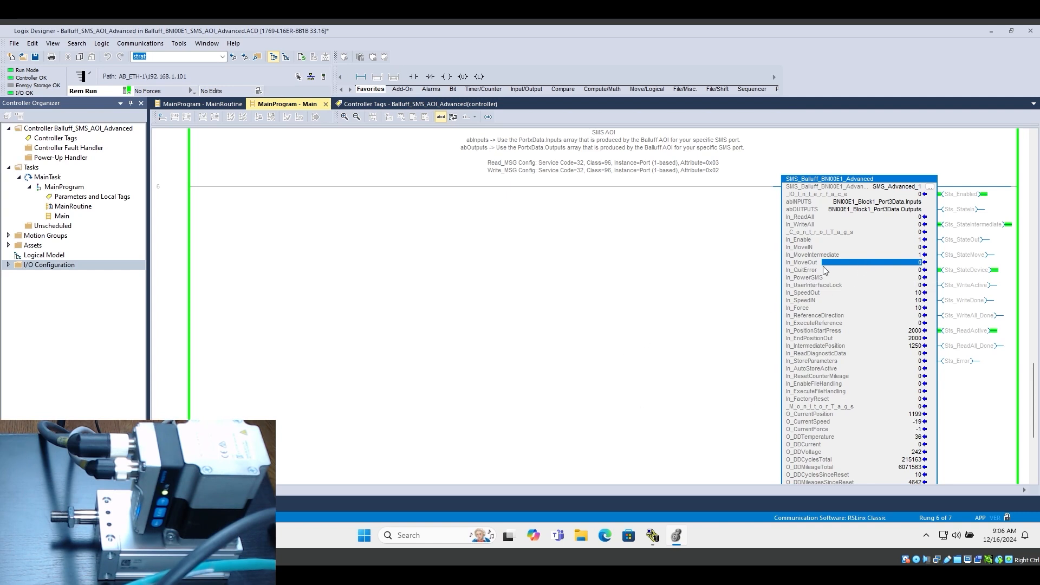
{"action": "left_click", "coordinate": [846, 280]}
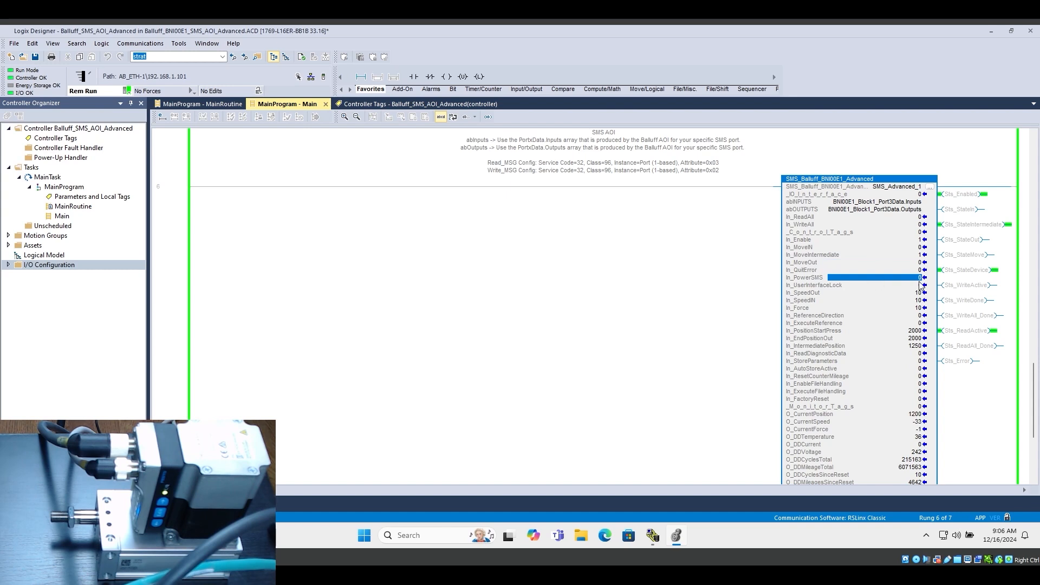
{"action": "type", "text": "1"}
{"action": "key", "text": "Return"}
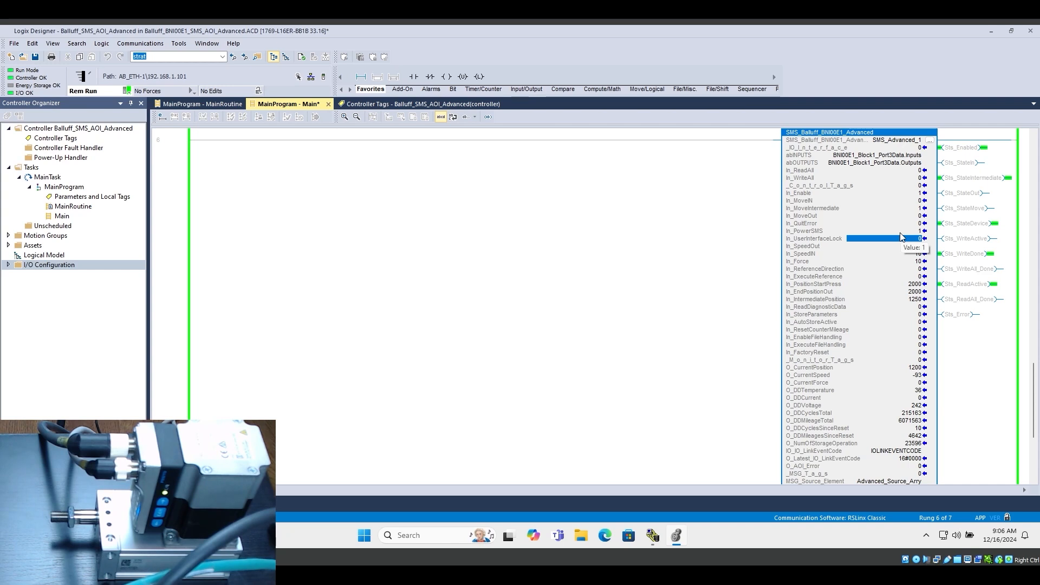
Set In_PowerSMS of the SMS AOI to 0 and back to 1
{"action": "key", "text": "Up"}
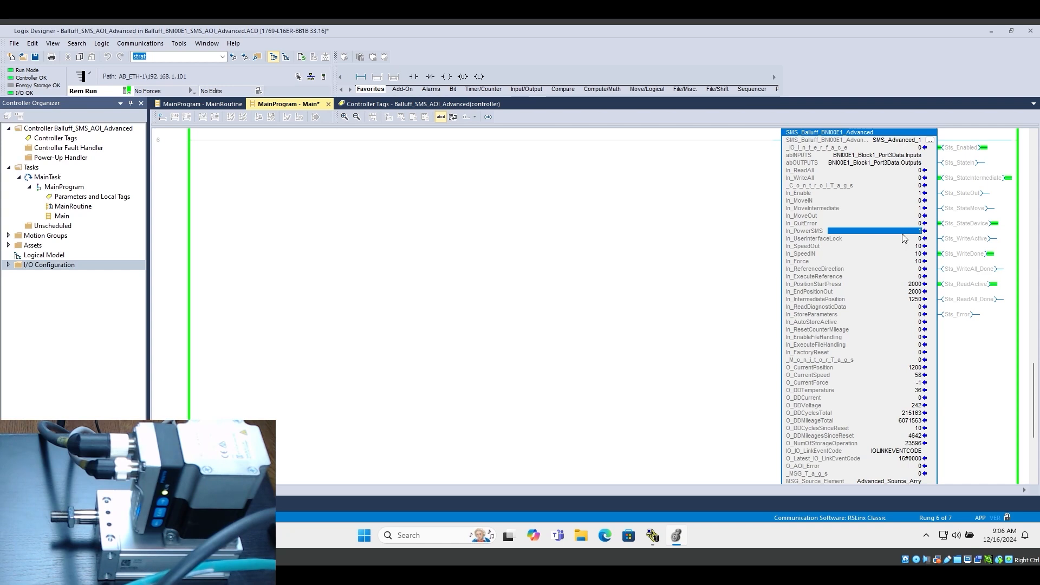
{"action": "type", "text": "0"}
{"action": "key", "text": "Return"}
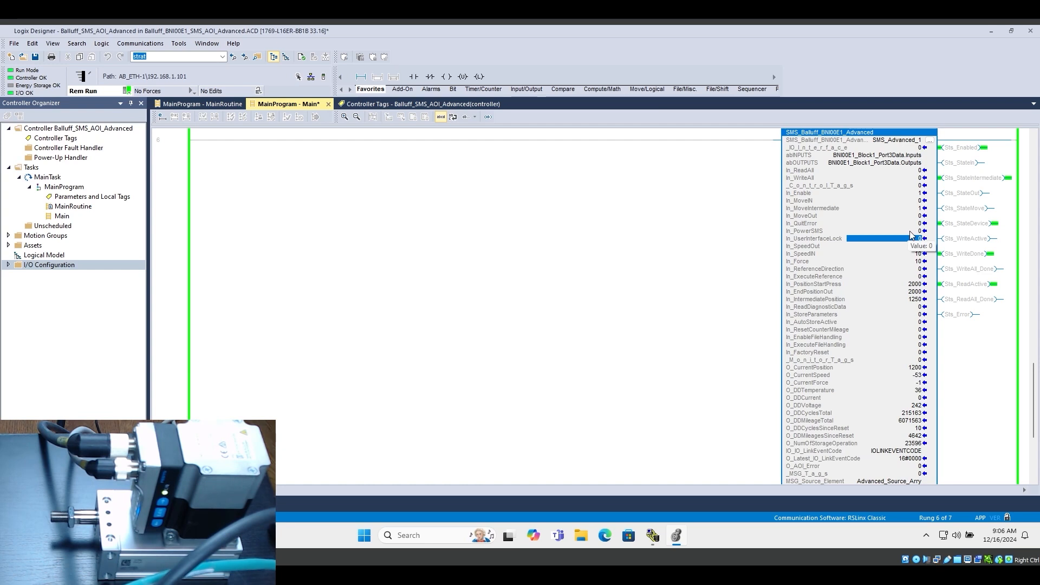
{"action": "key", "text": "Up"}
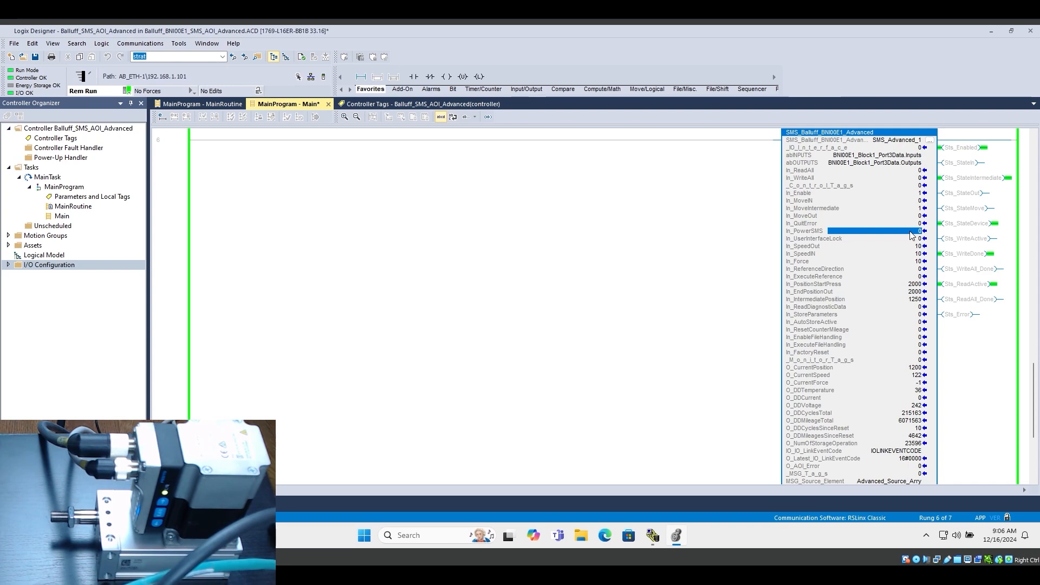
{"action": "type", "text": "1"}
{"action": "key", "text": "Return"}
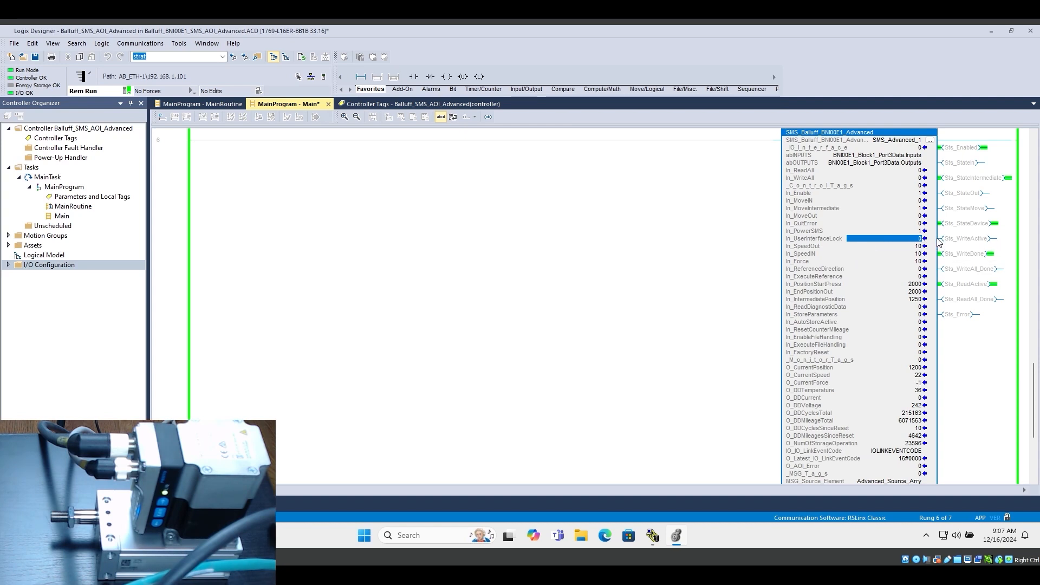
Set both In_SpeedOut and In_SpeedIN of the SMS_Advanced_1 instruction to 2
{"action": "left_click", "coordinate": [829, 247]}
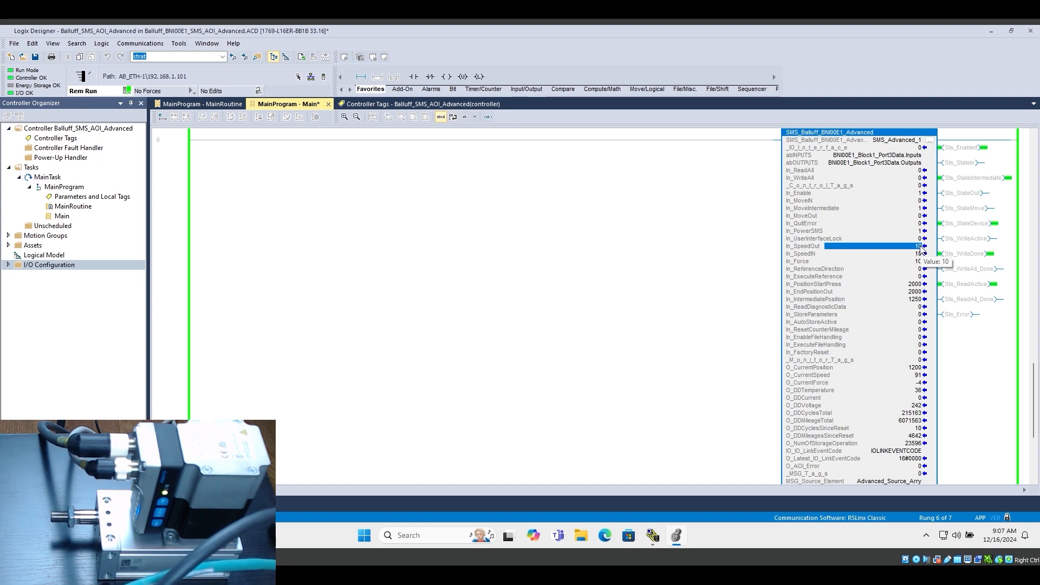
{"action": "left_click", "coordinate": [856, 253]}
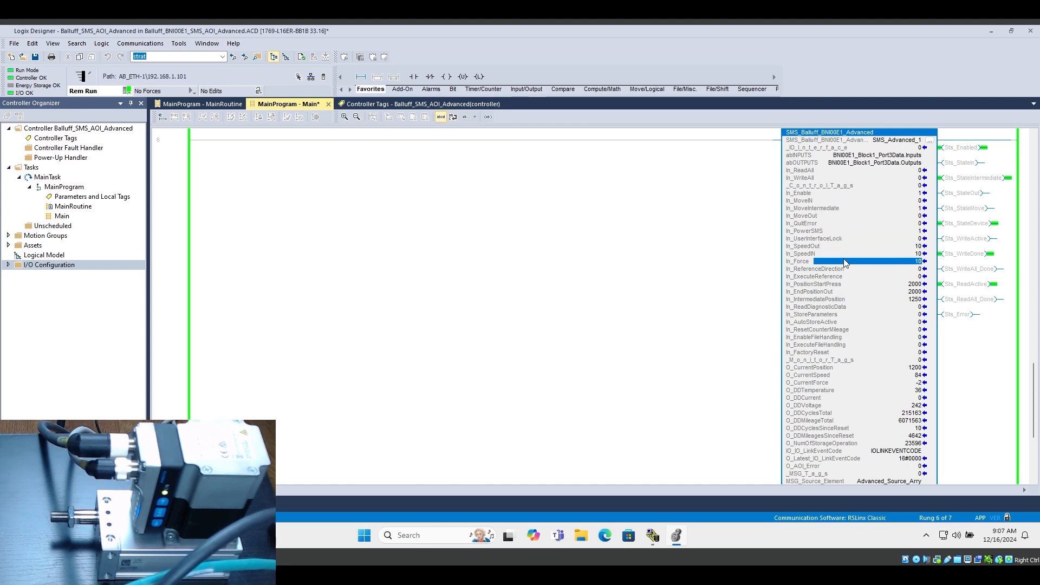
{"action": "left_click", "coordinate": [903, 246]}
{"action": "type", "text": "2"}
{"action": "key", "text": "Return"}
{"action": "key", "text": "Down"}
Turn off In_MoveIntermediate and move the SMS outwards by switching In_MoveOut on and off
{"action": "scroll", "coordinate": [294, 157], "scroll_direction": "up", "scroll_amount": 1}
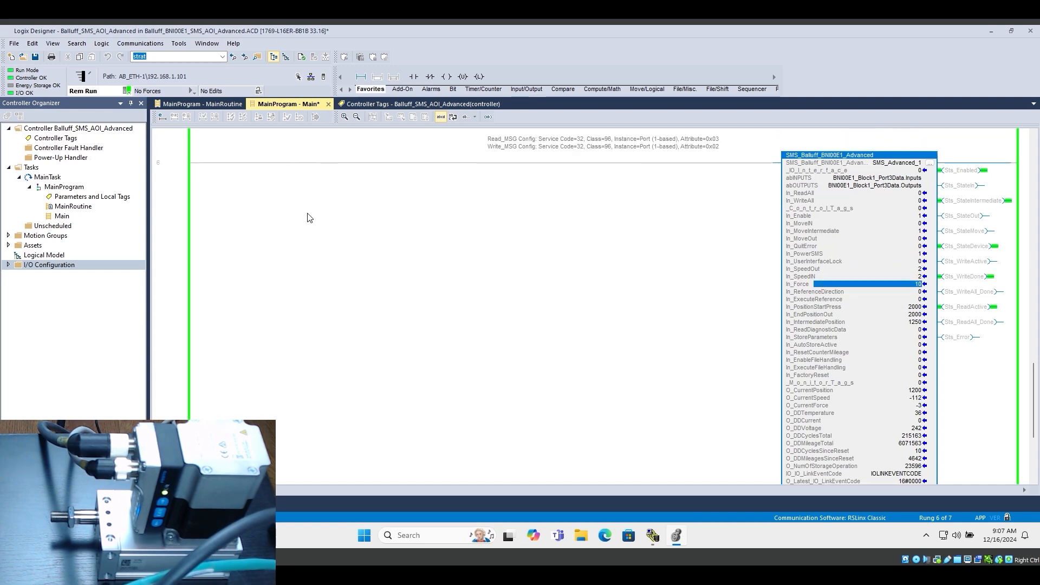
{"action": "scroll", "coordinate": [307, 217], "scroll_direction": "up", "scroll_amount": 4}
{"action": "key", "text": "Right"}
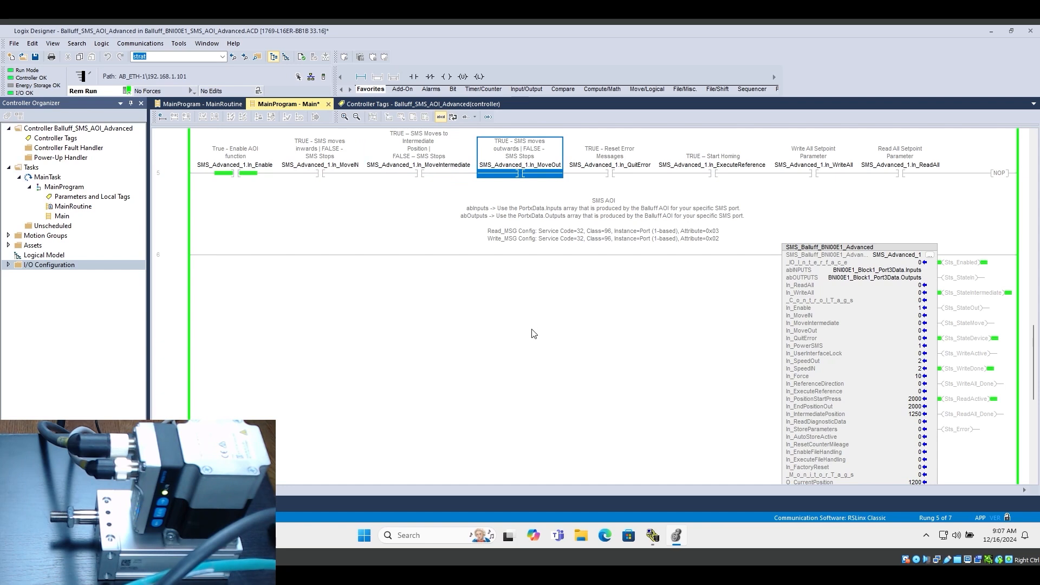
{"action": "key", "text": "ctrl+t"}
Move the SMS inwards by switching In_MoveIN on and off, and outwards again by turning on In_MoveOut
{"action": "key", "text": "ctrl+t"}
{"action": "key", "text": "Left"}
{"action": "key", "text": "Left"}
{"action": "key", "text": "ctrl+t"}
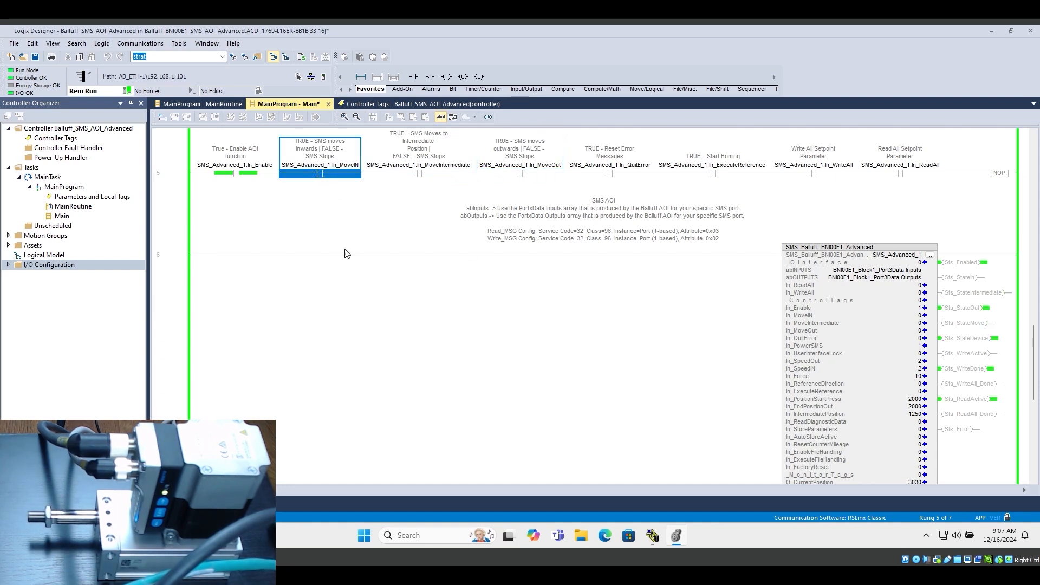
{"action": "key", "text": "ctrl+t"}
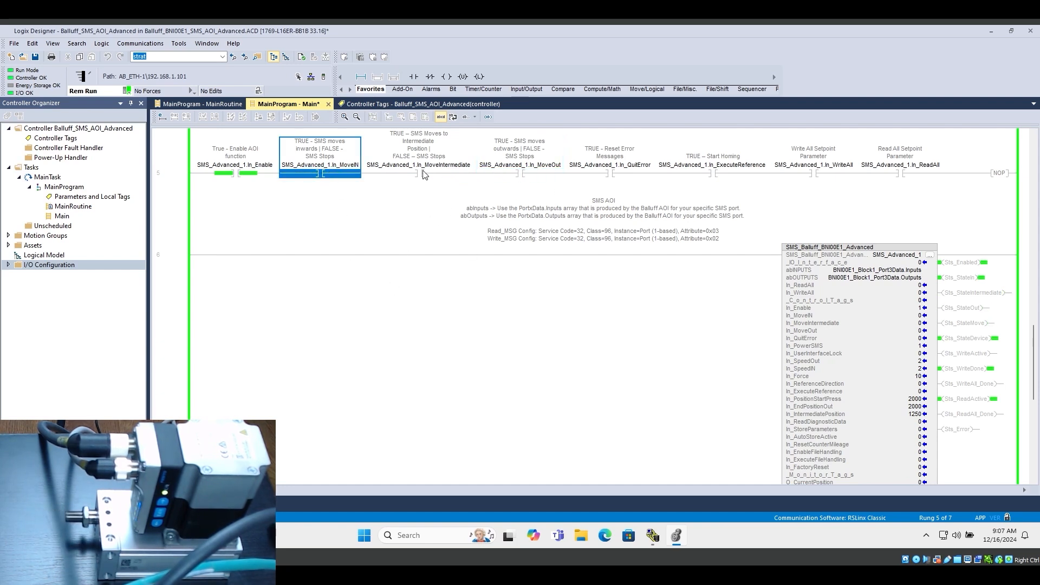
{"action": "left_click", "coordinate": [523, 173]}
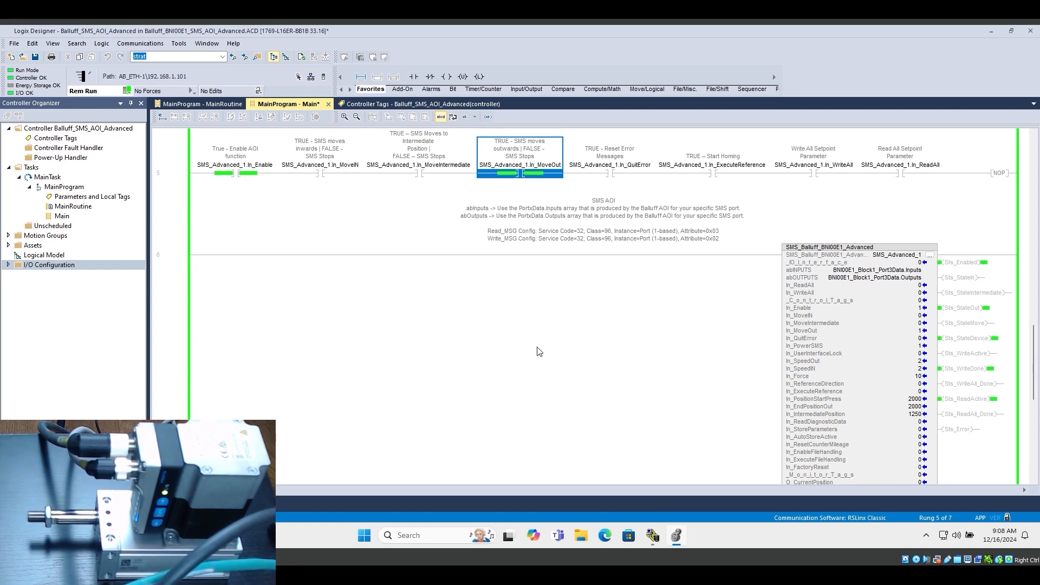
Turn off In_MoveOut and home the SMS by switching In_ExecuteReference of SMS_Advanced_1 on and off
{"action": "scroll", "coordinate": [749, 382], "scroll_direction": "down", "scroll_amount": 2}
{"action": "scroll", "coordinate": [749, 383], "scroll_direction": "down", "scroll_amount": 1}
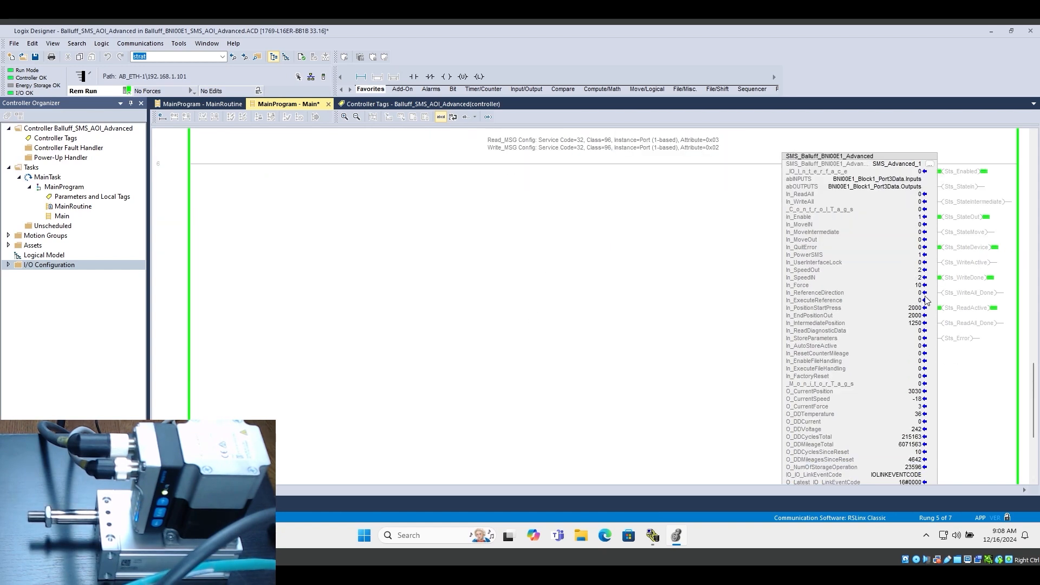
{"action": "left_click", "coordinate": [912, 286]}
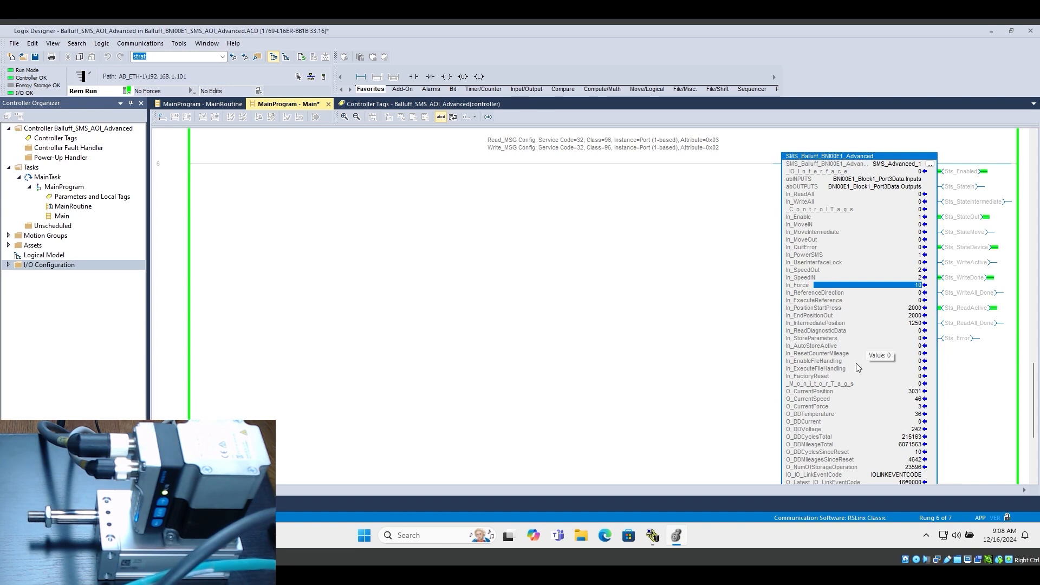
{"action": "left_click", "coordinate": [910, 294]}
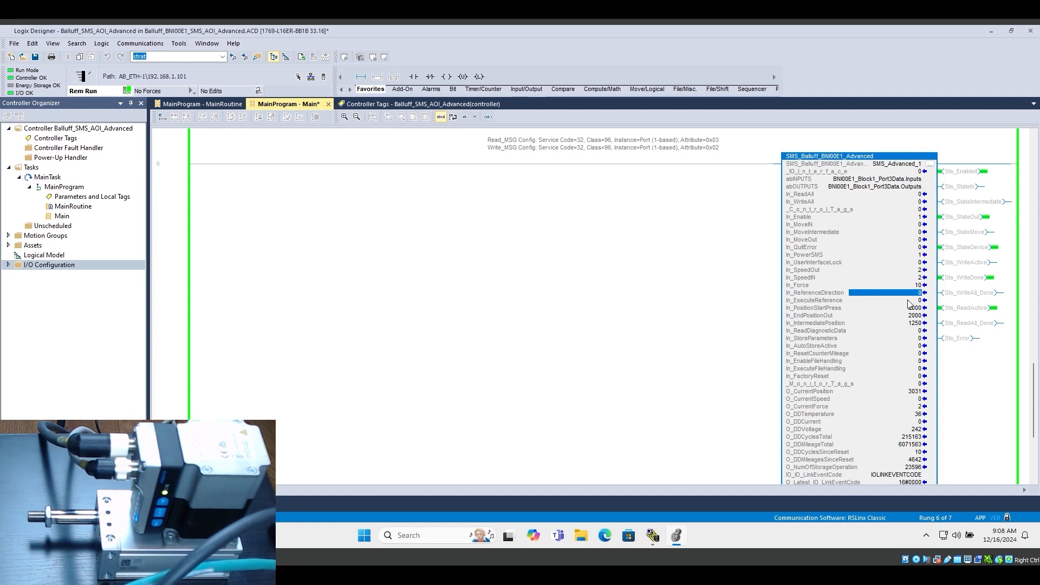
{"action": "scroll", "coordinate": [639, 290], "scroll_direction": "up", "scroll_amount": 1}
{"action": "key", "text": "Up"}
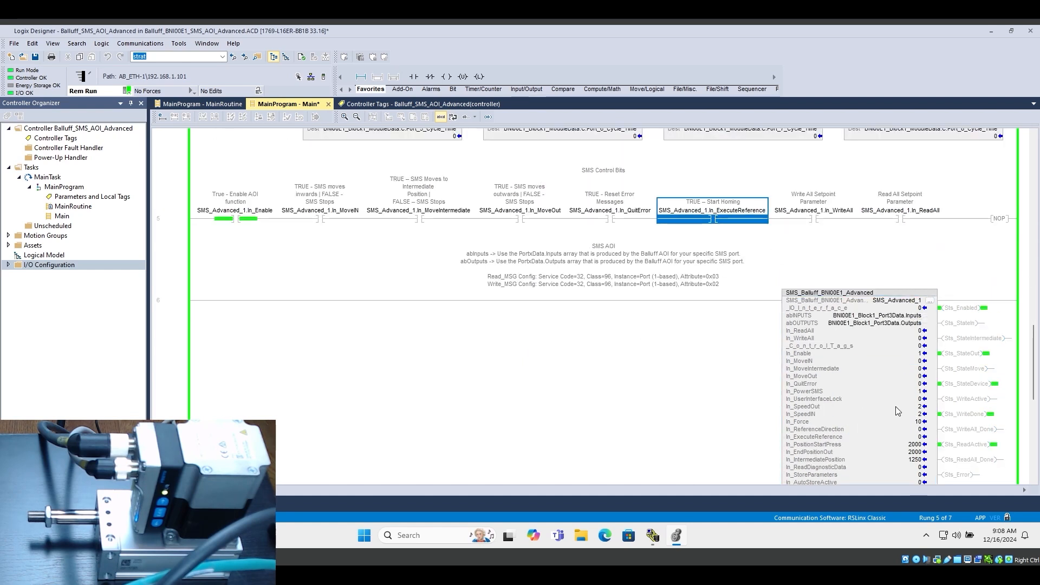
{"action": "key", "text": "ctrl+t"}
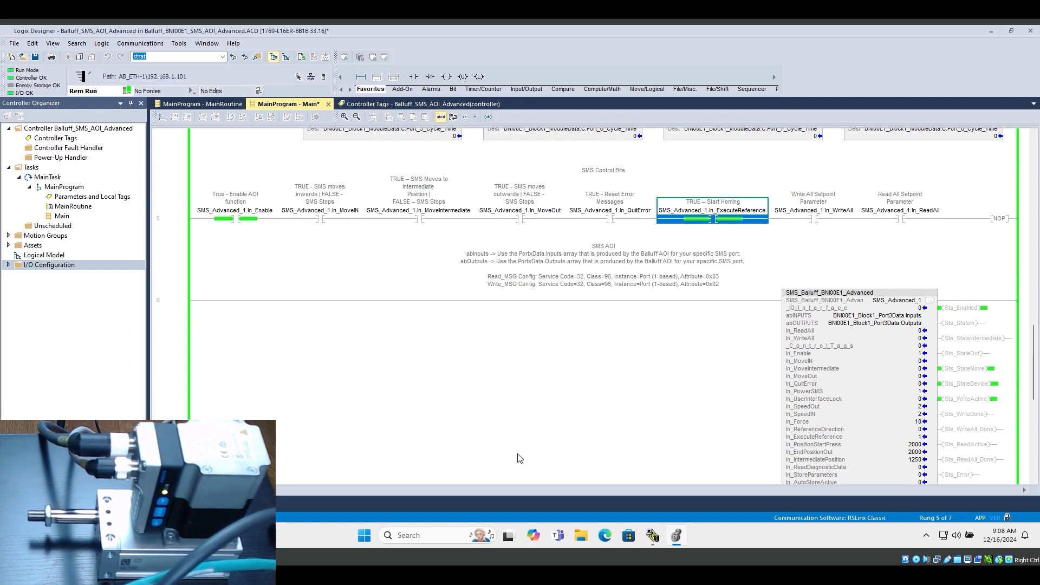
{"action": "key", "text": "ctrl+t"}
Move the SMS inwards by switching In_MoveIN on and off, and outwards by switching In_MoveOut on and off
{"action": "left_click", "coordinate": [328, 218]}
{"action": "key", "text": "ctrl+t"}
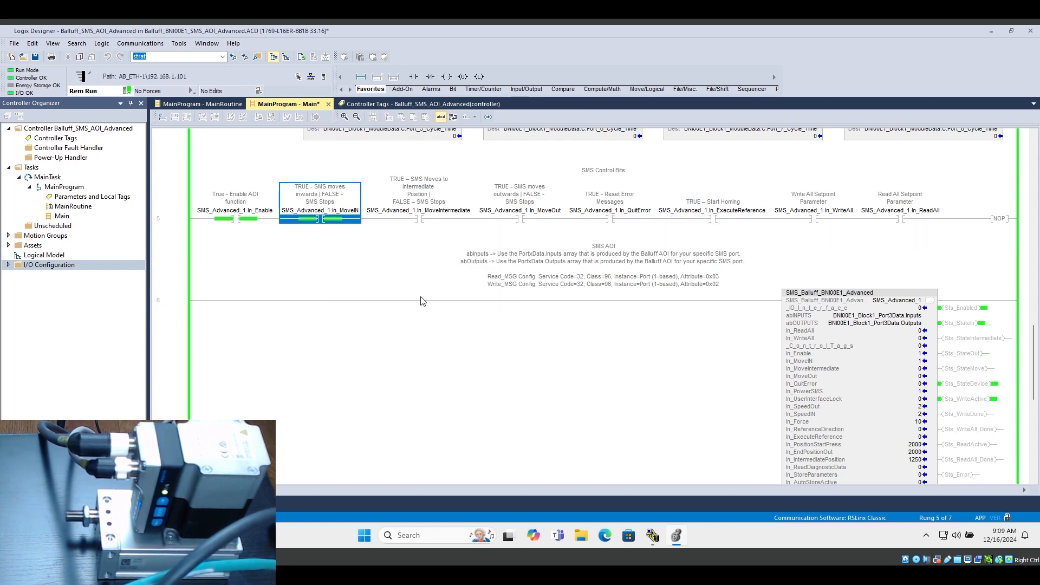
{"action": "key", "text": "ctrl+t"}
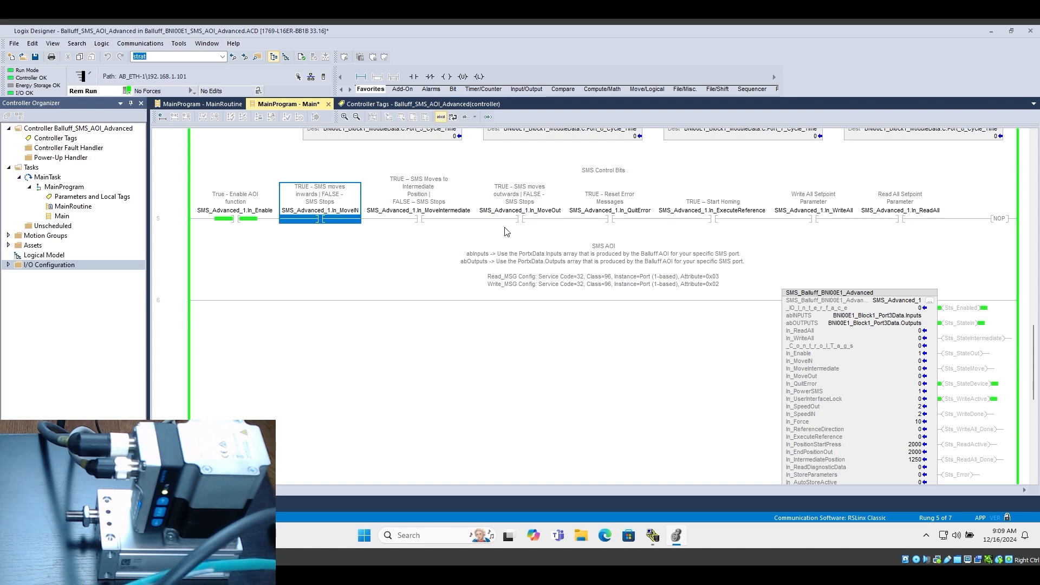
{"action": "left_click", "coordinate": [517, 219]}
{"action": "key", "text": "ctrl+t"}
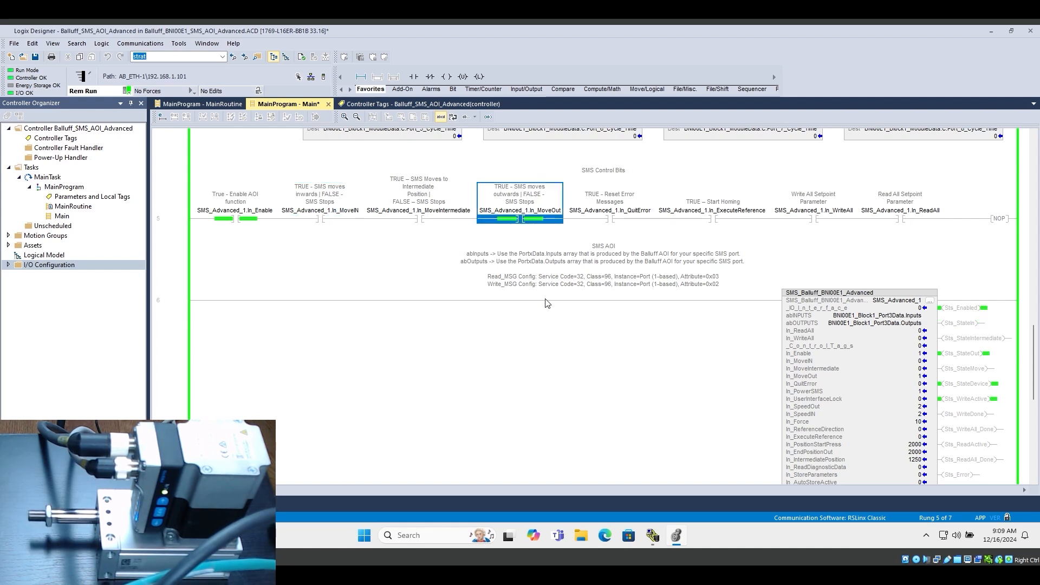
{"action": "key", "text": "ctrl+t"}
Set In_ReferenceDirection of the SMS AOI to 1 and run homing by switching In_ExecuteReference on and off
{"action": "scroll", "coordinate": [776, 404], "scroll_direction": "down", "scroll_amount": 3}
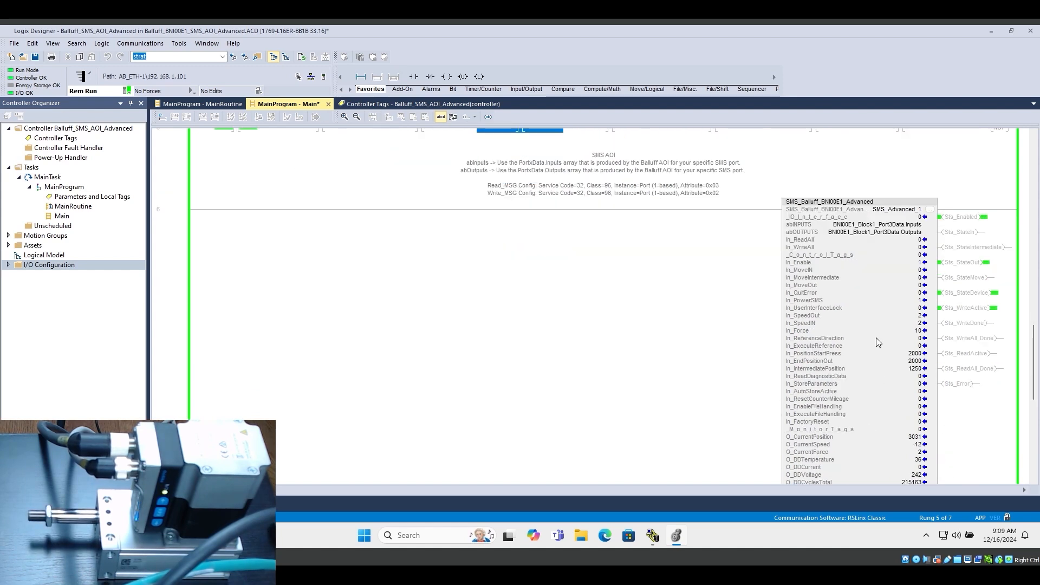
{"action": "left_click", "coordinate": [883, 338]}
{"action": "type", "text": "1"}
{"action": "key", "text": "Return"}
{"action": "scroll", "coordinate": [673, 355], "scroll_direction": "down", "scroll_amount": 1}
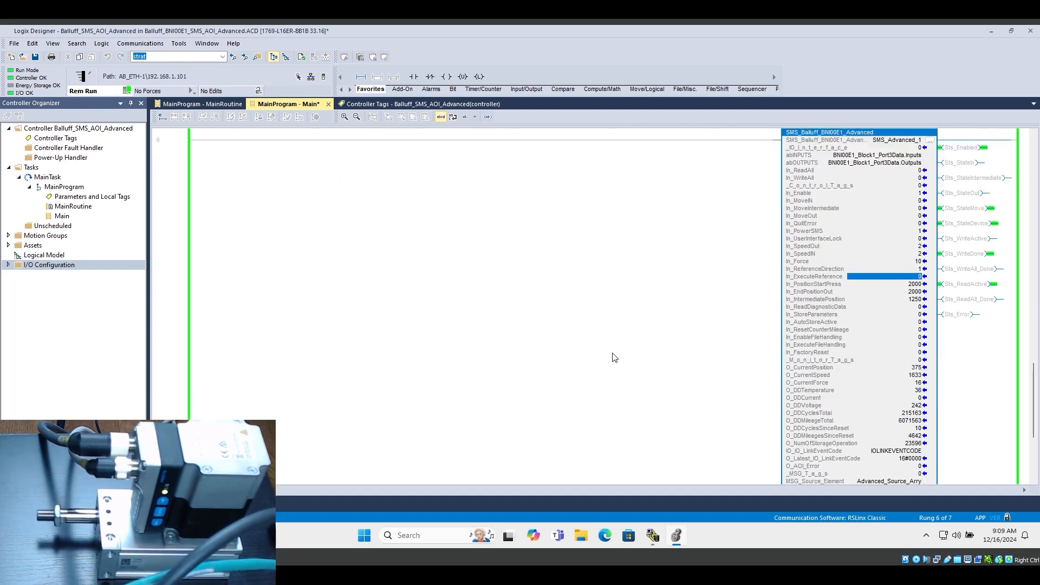
{"action": "scroll", "coordinate": [614, 357], "scroll_direction": "up", "scroll_amount": 2}
{"action": "left_click", "coordinate": [714, 151]}
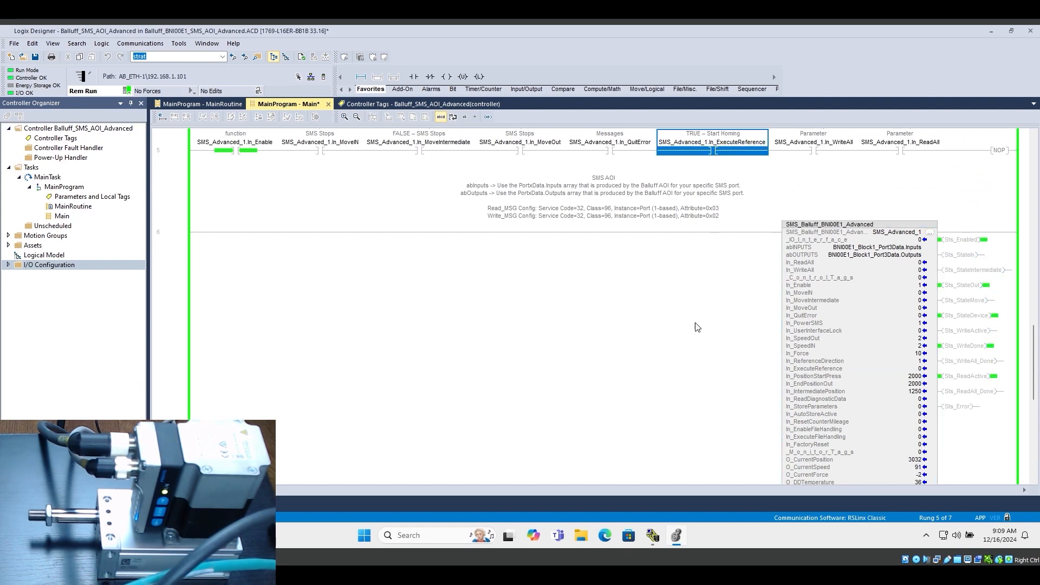
{"action": "key", "text": "ctrl+t"}
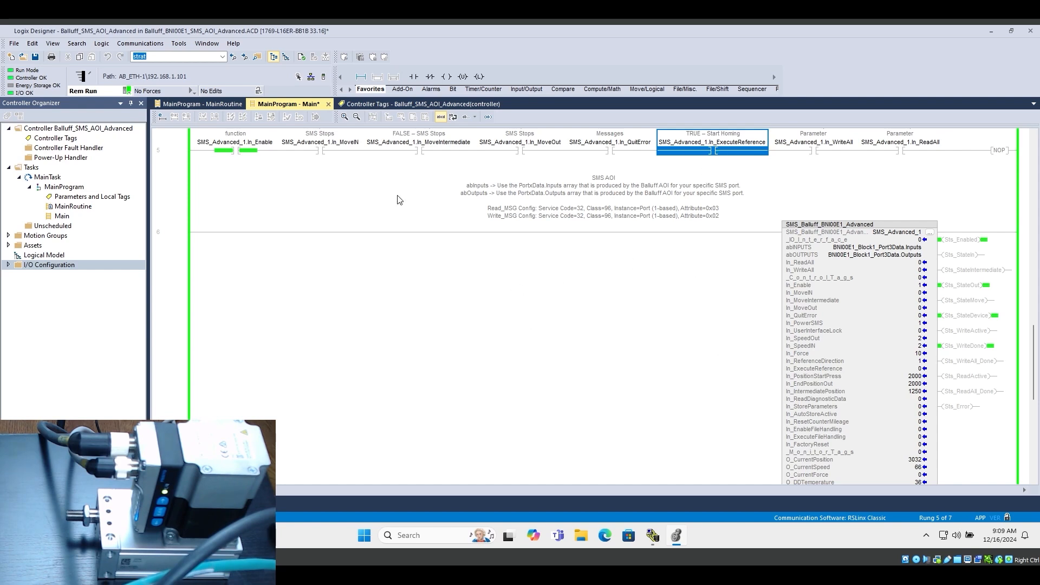
Test the reversed reference direction by switching In_MoveIN on and off, followed by In_MoveOut on and off
{"action": "left_click", "coordinate": [322, 153]}
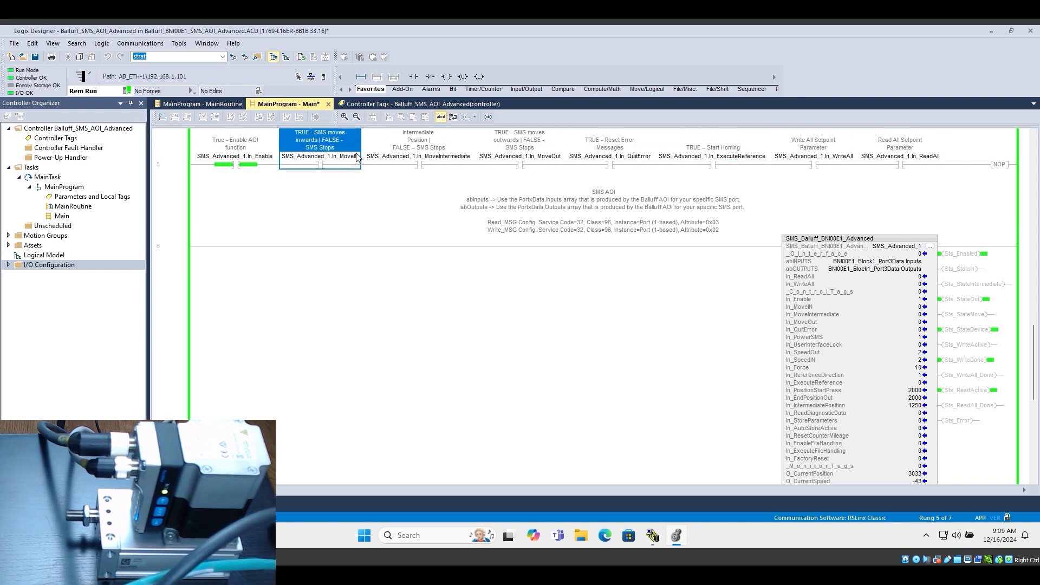
{"action": "key", "text": "ctrl+t"}
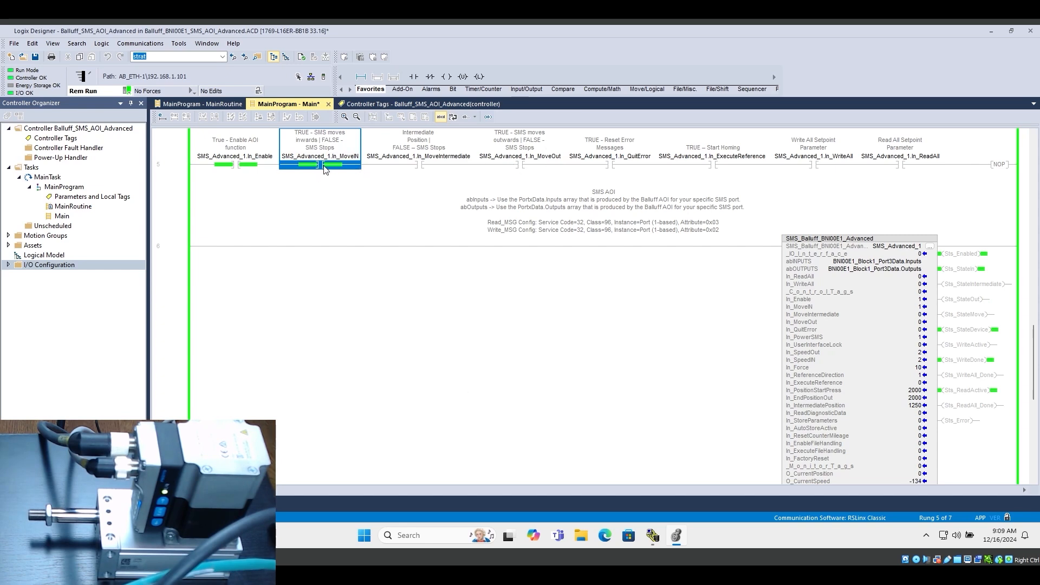
{"action": "key", "text": "ctrl+t"}
{"action": "left_click", "coordinate": [517, 168]}
{"action": "key", "text": "ctrl+t"}
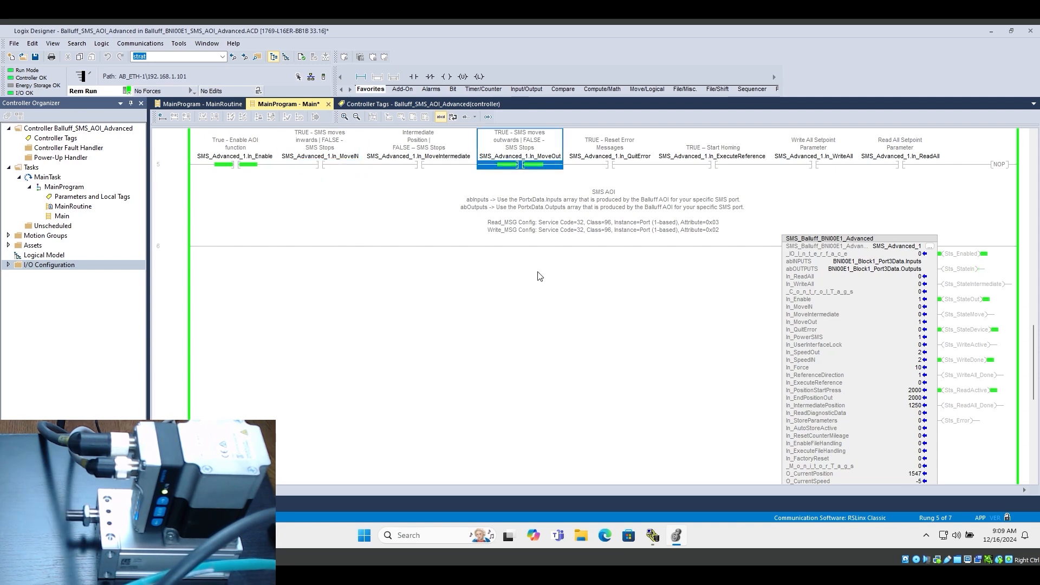
{"action": "key", "text": "ctrl+t"}
Set In_ReferenceDirection back to 0 and repeat the homing by switching In_ExecuteReference on and off
{"action": "scroll", "coordinate": [680, 404], "scroll_direction": "down", "scroll_amount": 5}
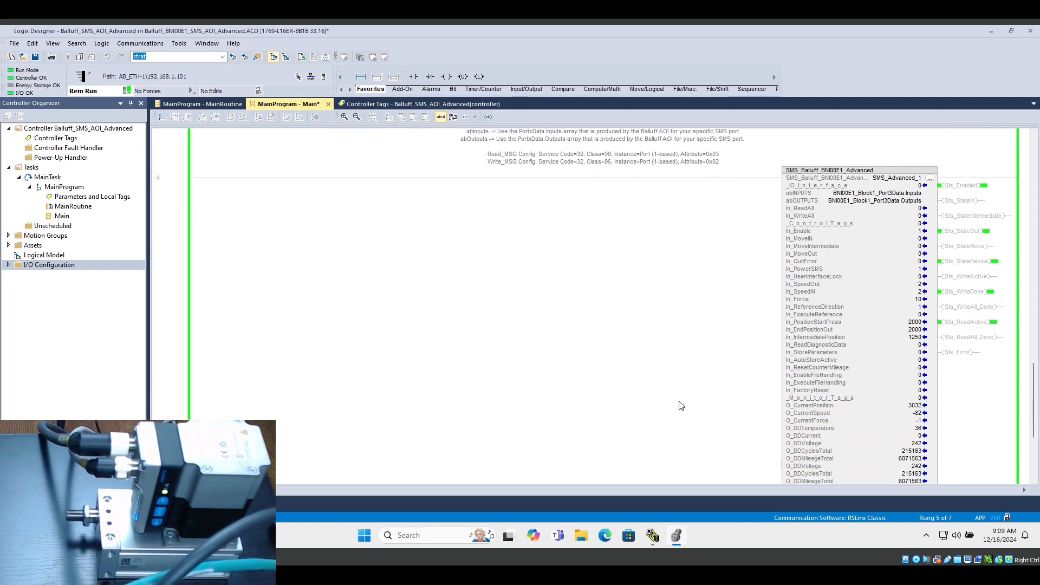
{"action": "scroll", "coordinate": [669, 385], "scroll_direction": "up", "scroll_amount": 6}
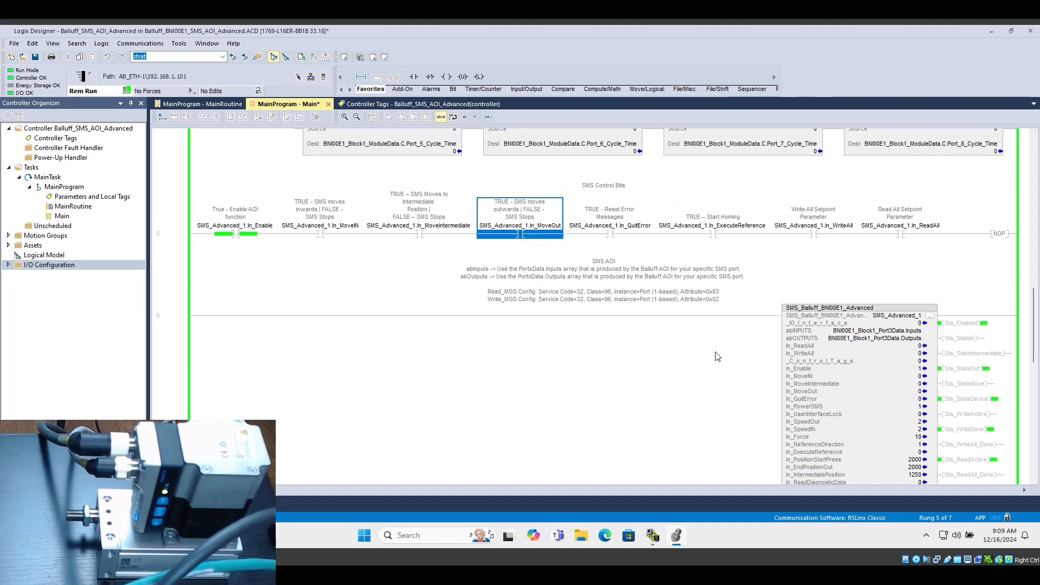
{"action": "scroll", "coordinate": [715, 353], "scroll_direction": "down", "scroll_amount": 2}
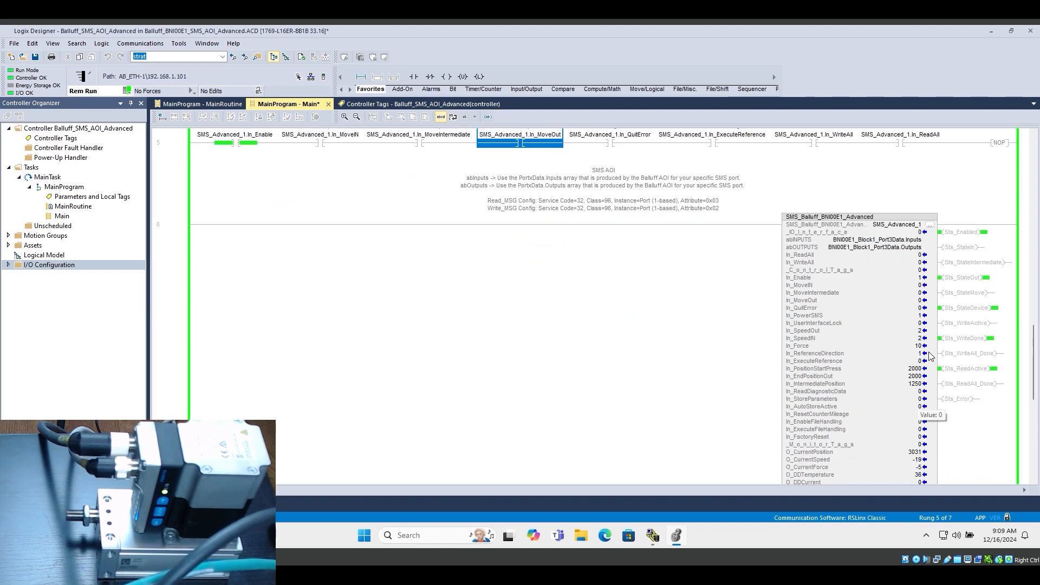
{"action": "left_click", "coordinate": [916, 354]}
{"action": "left_click", "coordinate": [916, 358]}
{"action": "scroll", "coordinate": [916, 358], "scroll_direction": "down", "scroll_amount": 3}
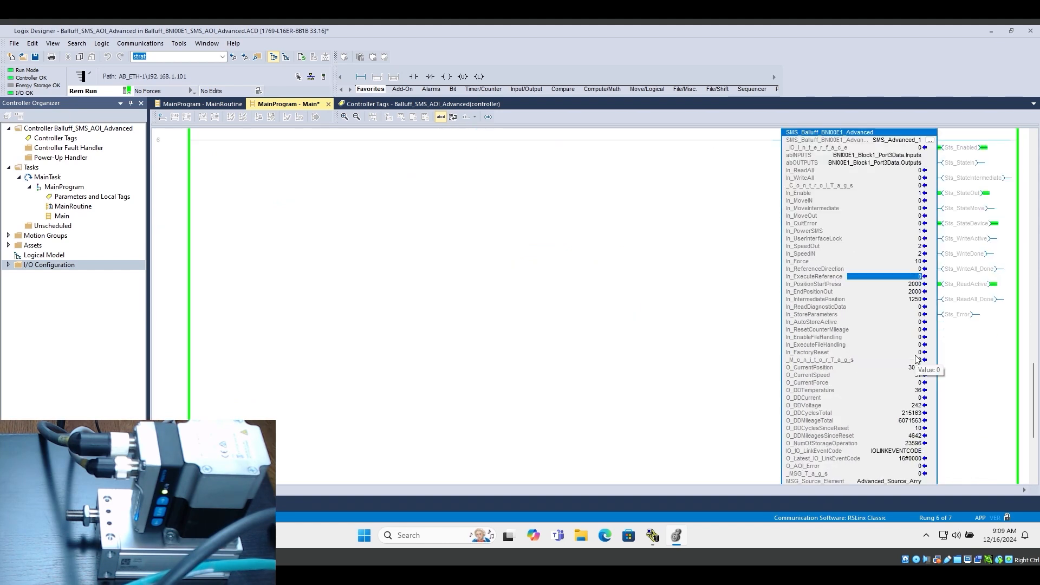
{"action": "scroll", "coordinate": [640, 306], "scroll_direction": "up", "scroll_amount": 4}
{"action": "left_click", "coordinate": [715, 194]}
{"action": "key", "text": "ctrl+t"}
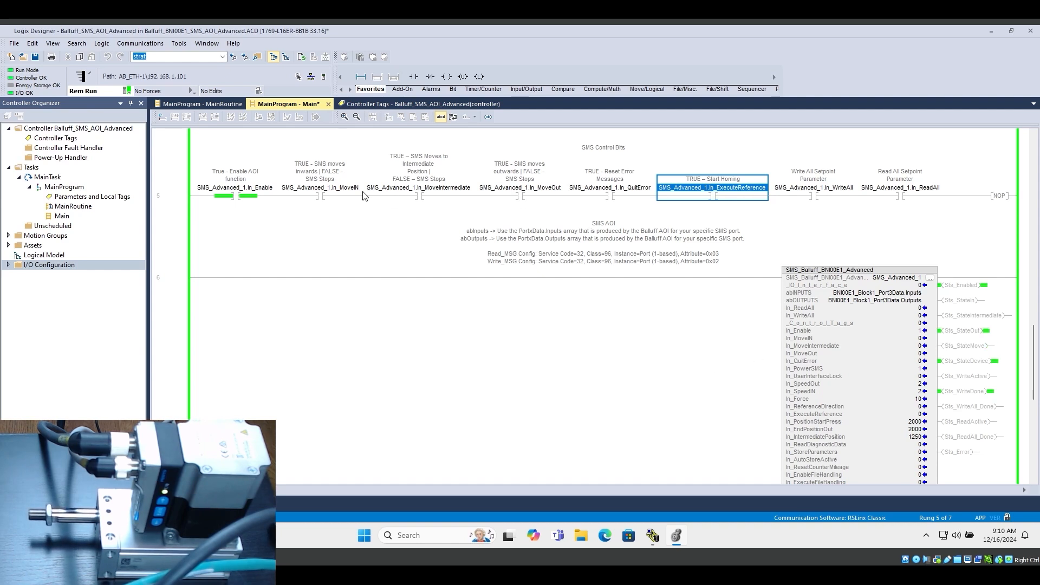
Test the restored reference direction by switching In_MoveIN on and off and In_MoveOut on and off
{"action": "left_click", "coordinate": [326, 197]}
{"action": "key", "text": "ctrl+t"}
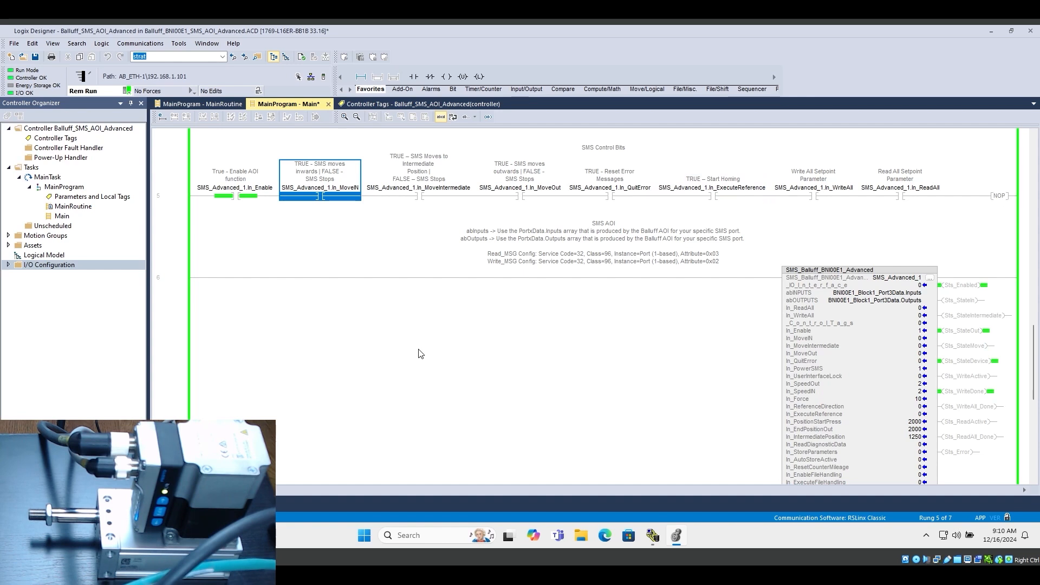
{"action": "key", "text": "ctrl+t"}
{"action": "left_click", "coordinate": [527, 198]}
{"action": "key", "text": "ctrl+t"}
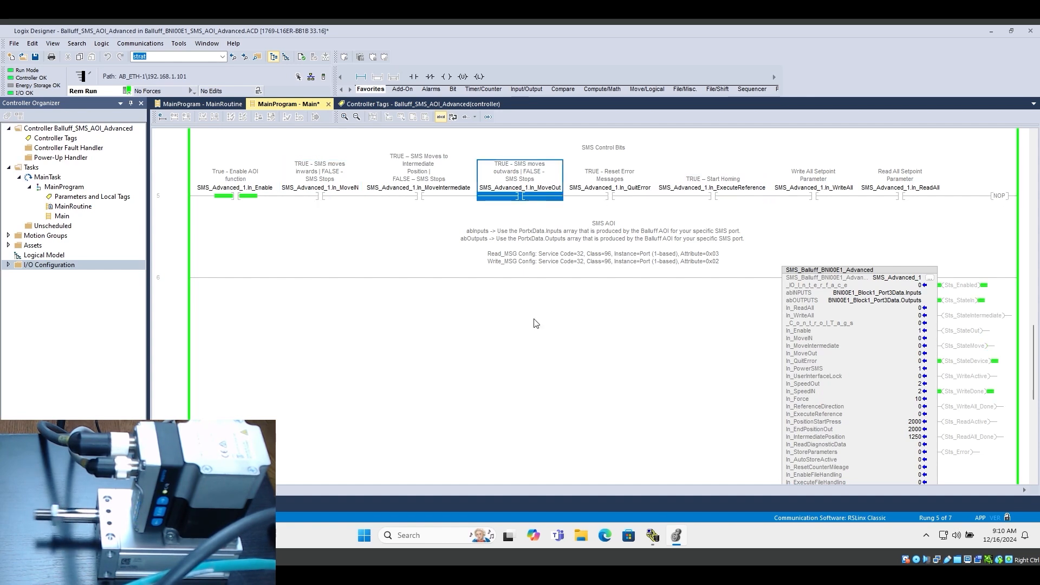
Read all setpoint parameters from the SMS by switching In_ReadAll in the SMS Control Bits rung on and off
{"action": "scroll", "coordinate": [592, 360], "scroll_direction": "down", "scroll_amount": 3}
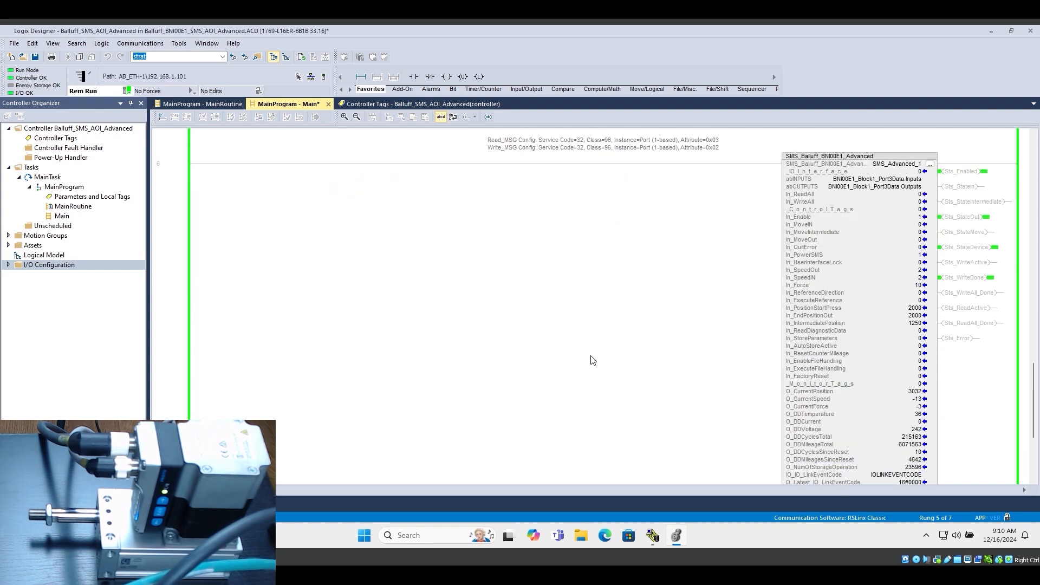
{"action": "scroll", "coordinate": [709, 413], "scroll_direction": "down", "scroll_amount": 2}
{"action": "scroll", "coordinate": [704, 412], "scroll_direction": "up", "scroll_amount": 2}
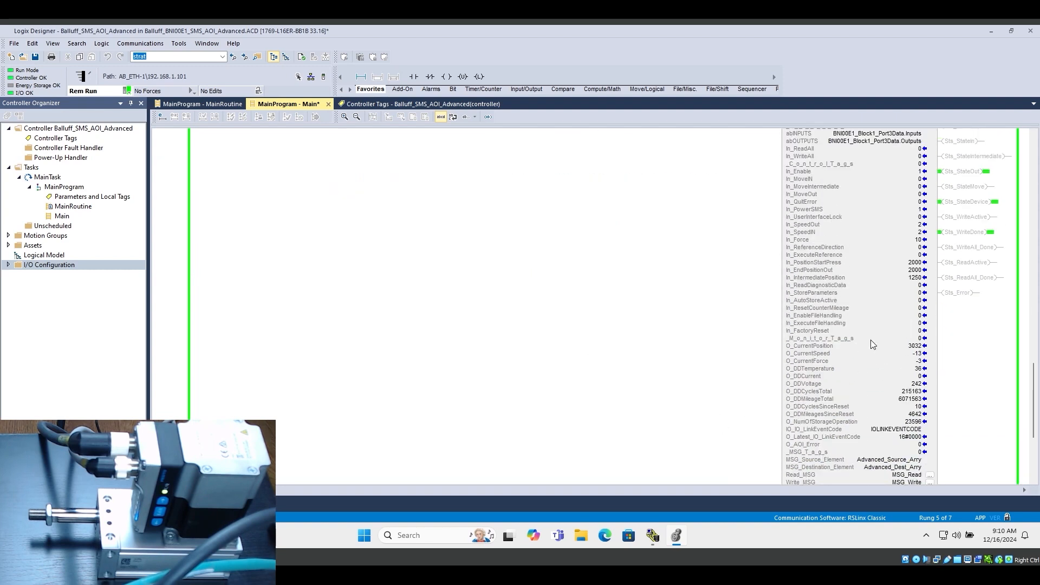
{"action": "left_click", "coordinate": [913, 262]}
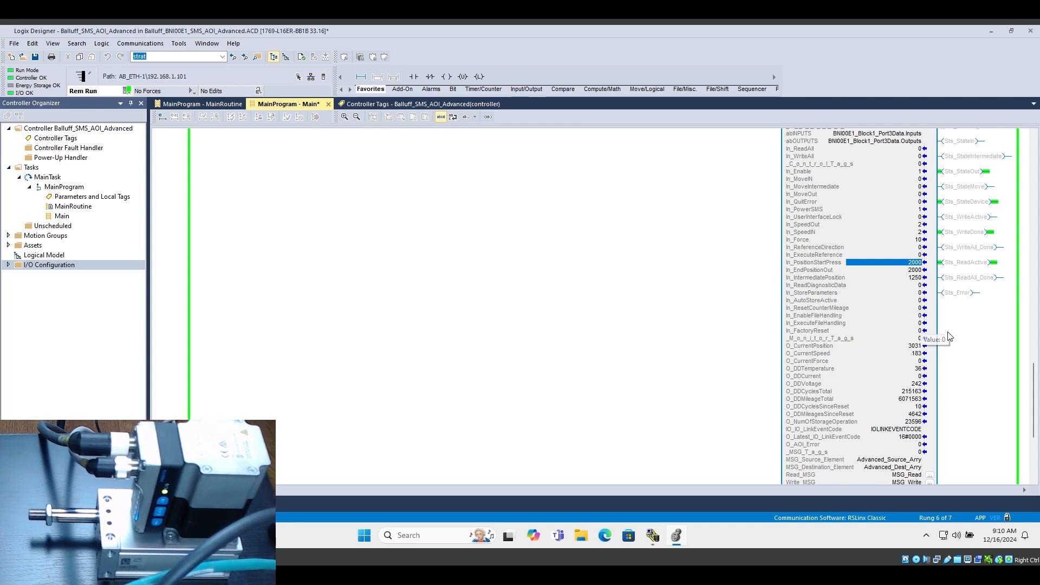
{"action": "scroll", "coordinate": [948, 341], "scroll_direction": "up", "scroll_amount": 2}
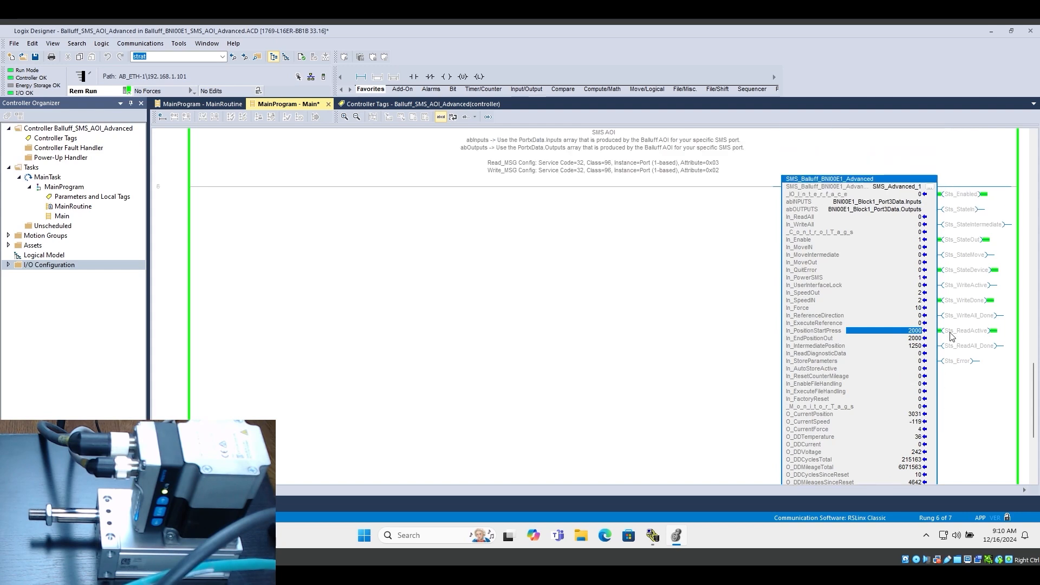
{"action": "left_click", "coordinate": [916, 218]}
{"action": "scroll", "coordinate": [861, 201], "scroll_direction": "up", "scroll_amount": 2}
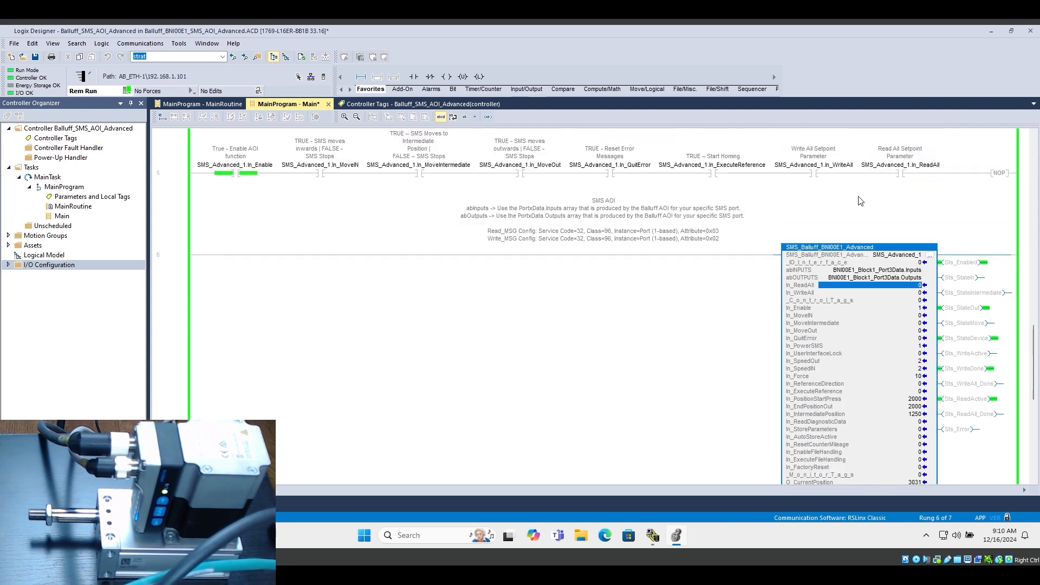
{"action": "left_click", "coordinate": [898, 174]}
{"action": "key", "text": "ctrl+t"}
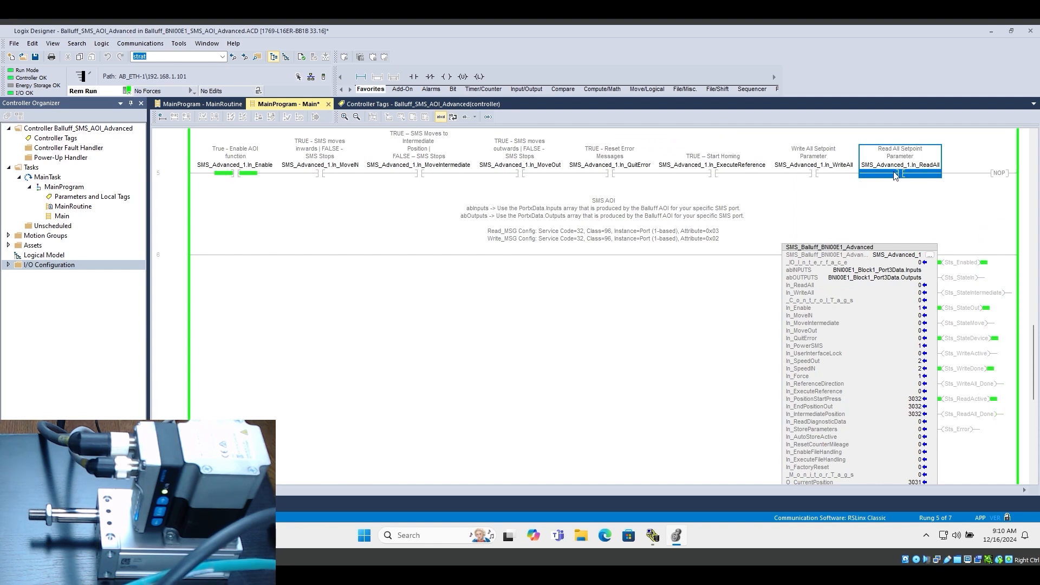
Set In_IntermediatePosition of the SMS_Advanced_1 instruction to 2000
{"action": "scroll", "coordinate": [710, 322], "scroll_direction": "down", "scroll_amount": 5}
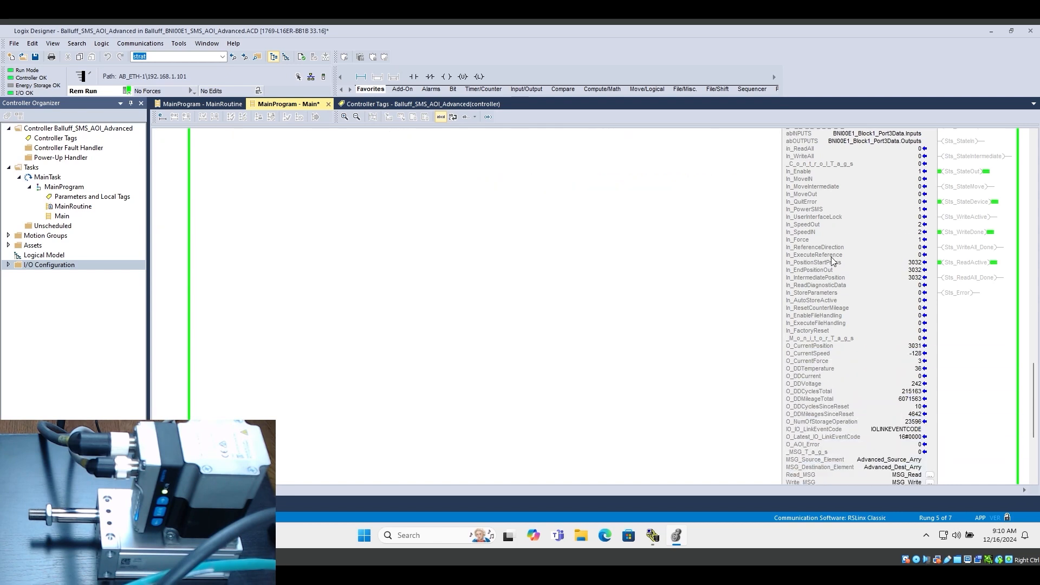
{"action": "left_click", "coordinate": [833, 267]}
{"action": "left_click", "coordinate": [833, 267]}
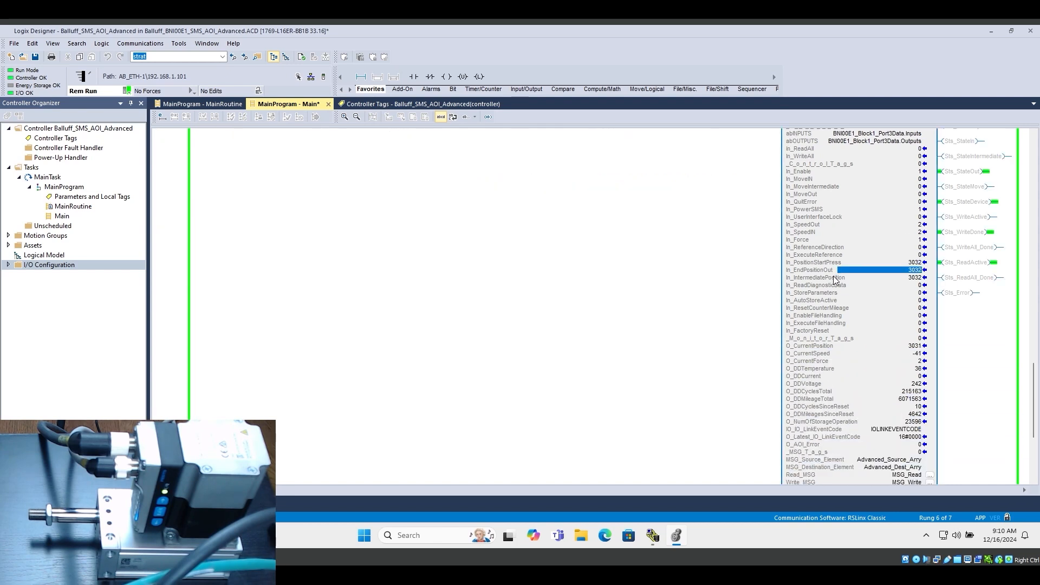
{"action": "left_click", "coordinate": [837, 278]}
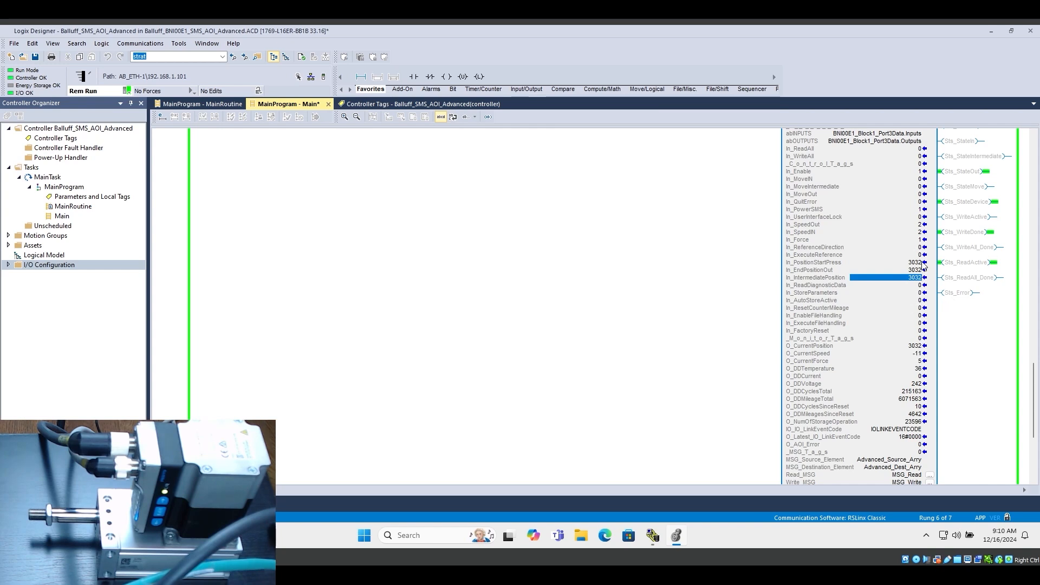
{"action": "key", "text": "Up"}
{"action": "key", "text": "Up"}
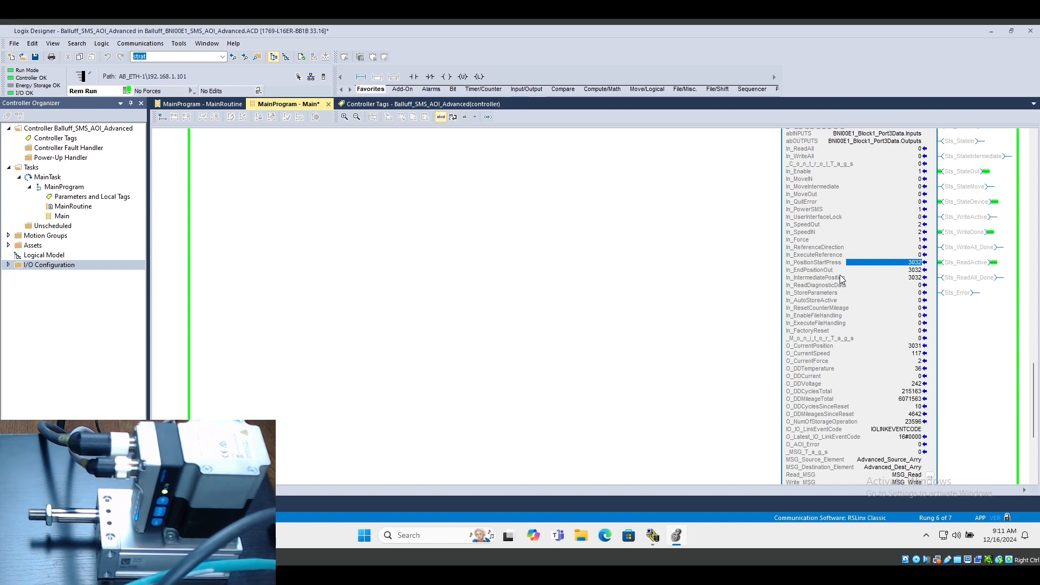
{"action": "left_click", "coordinate": [829, 270]}
{"action": "left_click", "coordinate": [902, 276]}
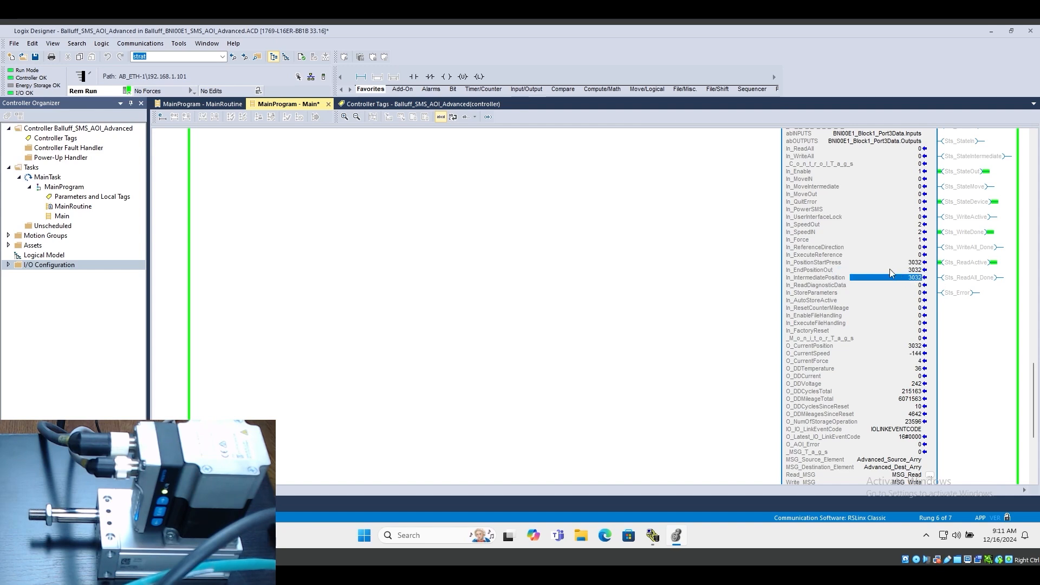
{"action": "type", "text": "20"}
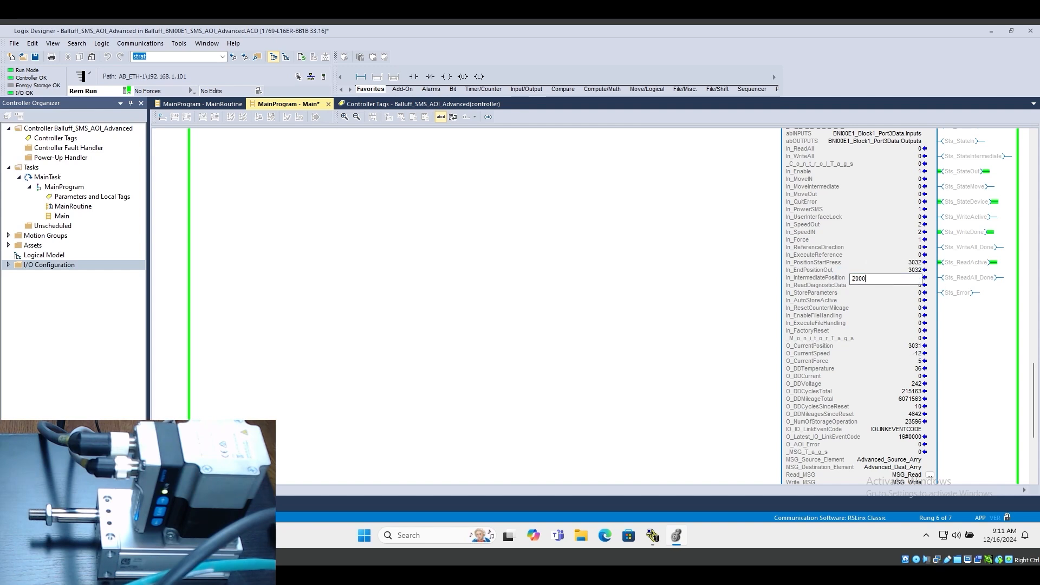
{"action": "type", "text": "00"}
{"action": "key", "text": "Return"}
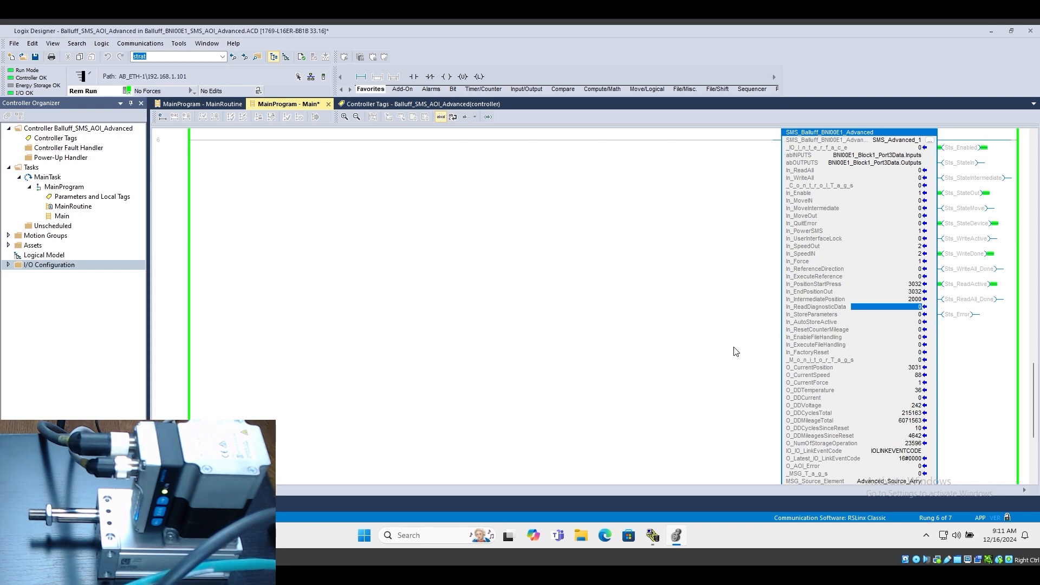
Test the intermediate position by switching In_MoveIntermediate on and off, and return outward by switching In_MoveOut on and off
{"action": "scroll", "coordinate": [734, 350], "scroll_direction": "up", "scroll_amount": 3}
{"action": "left_click", "coordinate": [425, 153]}
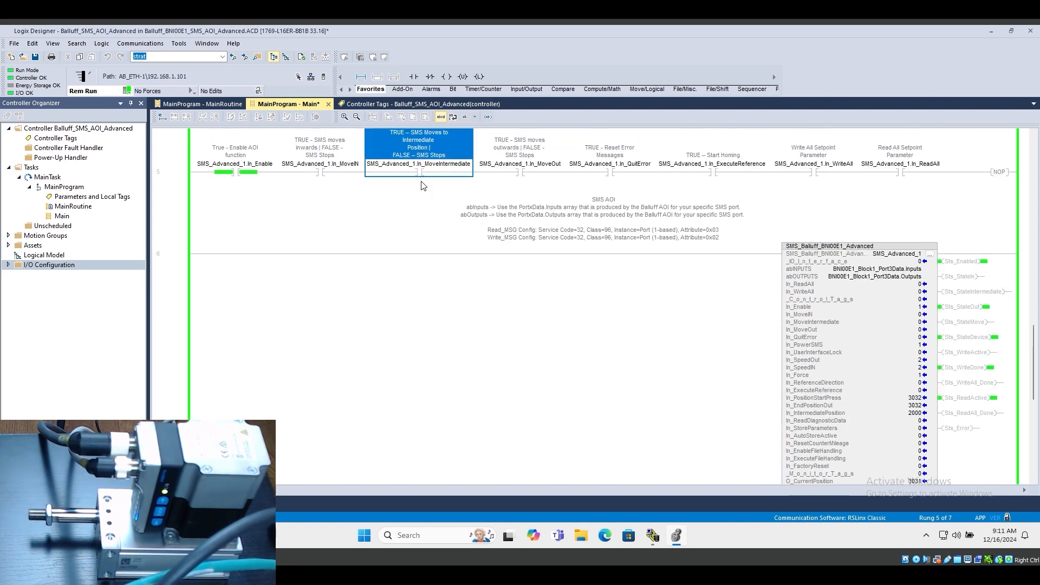
{"action": "key", "text": "ctrl+t"}
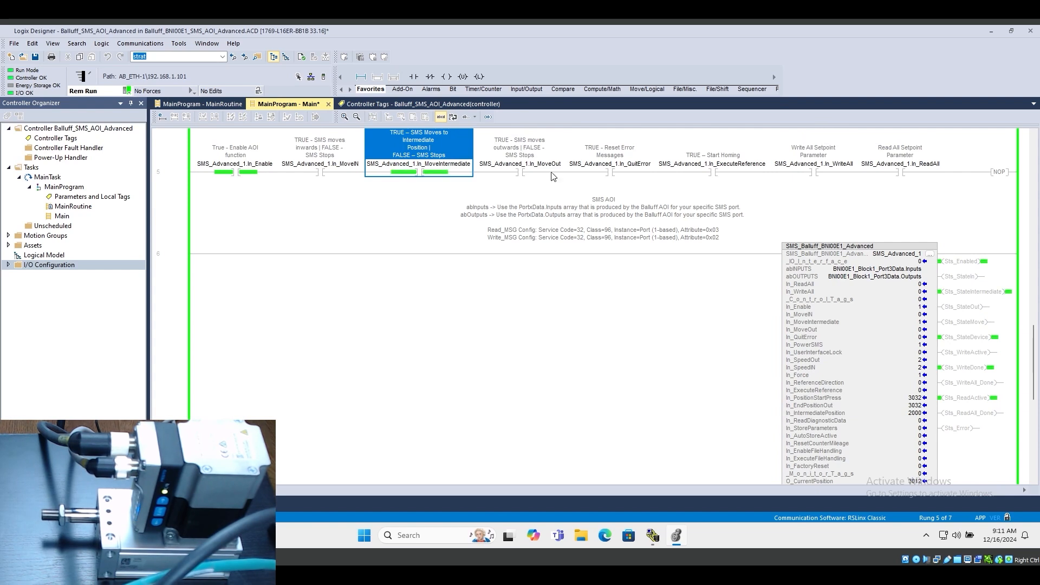
{"action": "key", "text": "ctrl+t"}
{"action": "left_click", "coordinate": [520, 172]}
{"action": "key", "text": "ctrl+t"}
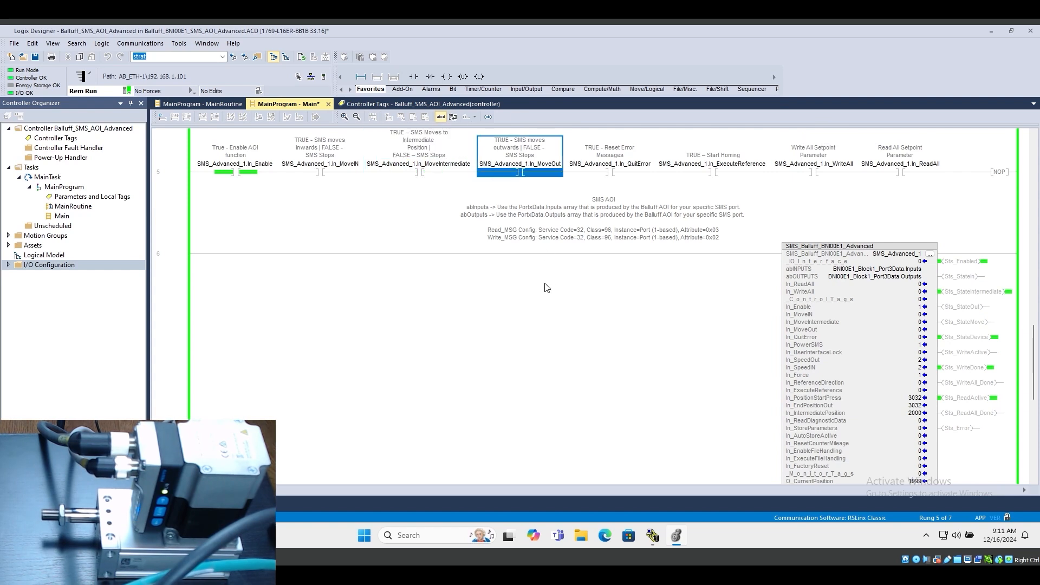
{"action": "key", "text": "ctrl+t"}
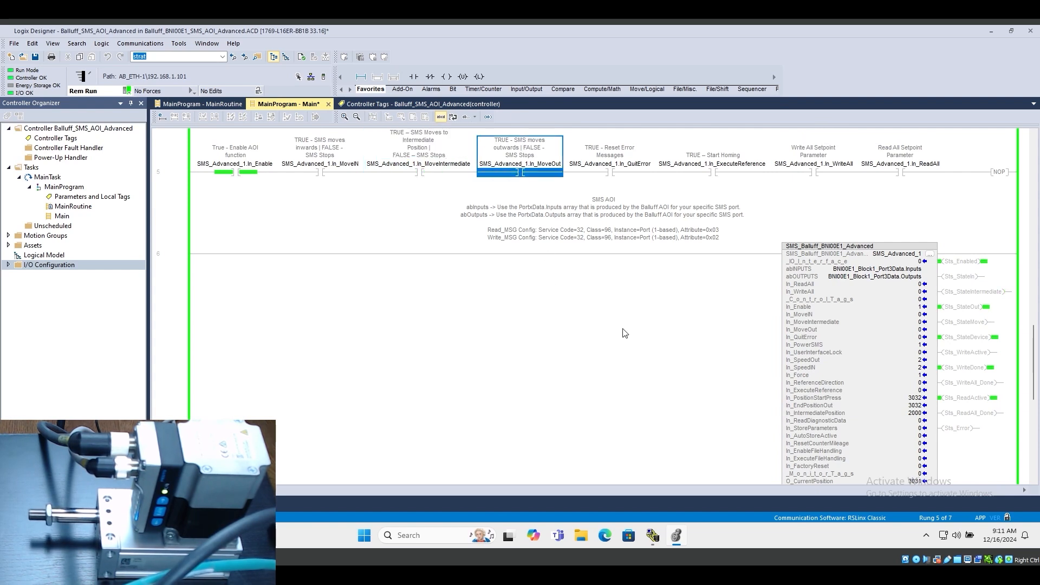
Read the SMS diagnostic data by setting In_ReadDiagnosticData of the SMS_Advanced_1 instruction to 1 and back to 0
{"action": "scroll", "coordinate": [677, 352], "scroll_direction": "down", "scroll_amount": 3}
{"action": "scroll", "coordinate": [977, 401], "scroll_direction": "down", "scroll_amount": 1}
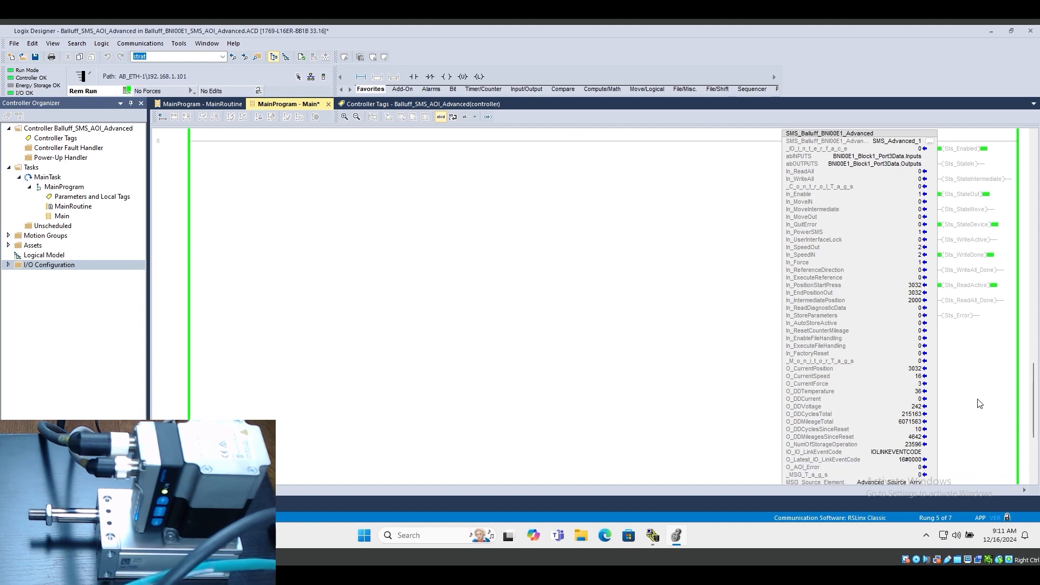
{"action": "left_click", "coordinate": [910, 369]}
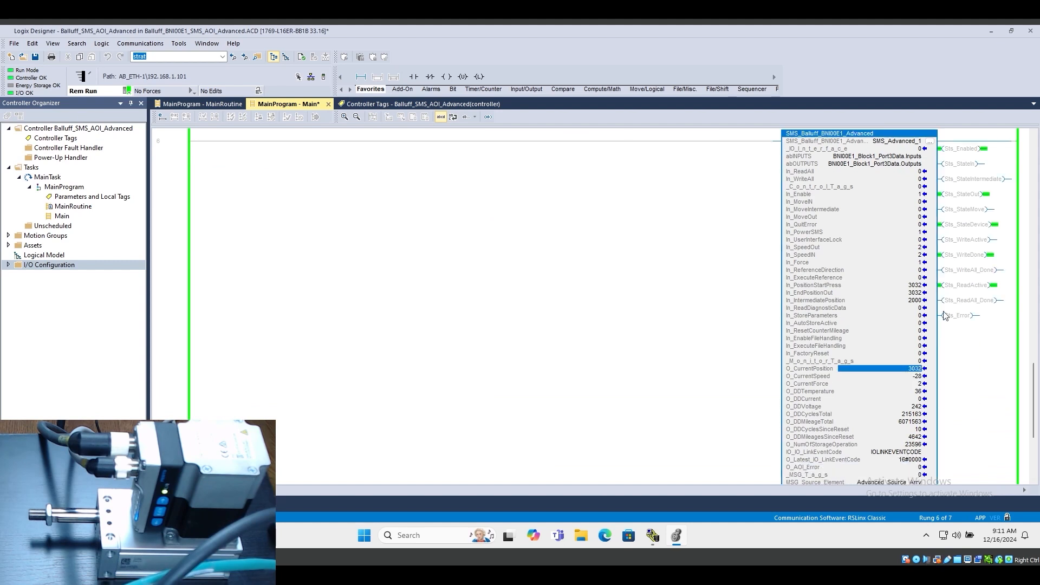
{"action": "left_click", "coordinate": [927, 308]}
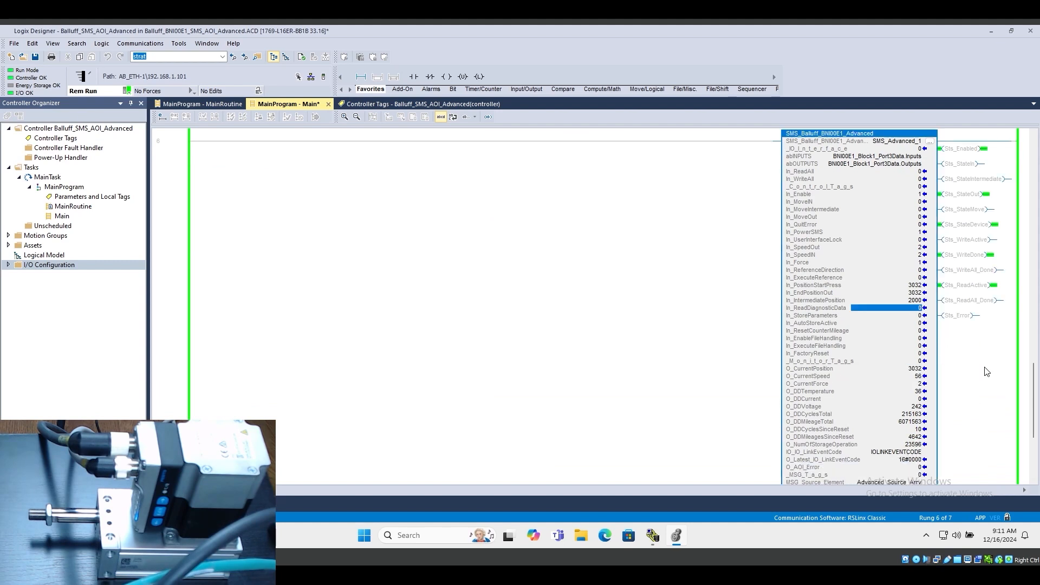
{"action": "scroll", "coordinate": [983, 376], "scroll_direction": "down", "scroll_amount": 1}
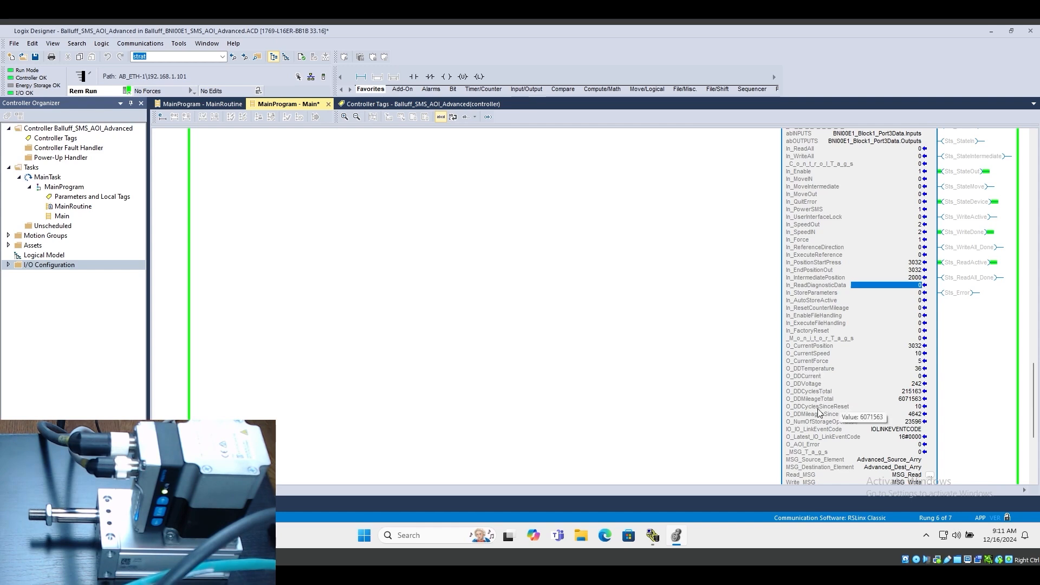
{"action": "type", "text": "1"}
{"action": "key", "text": "Return"}
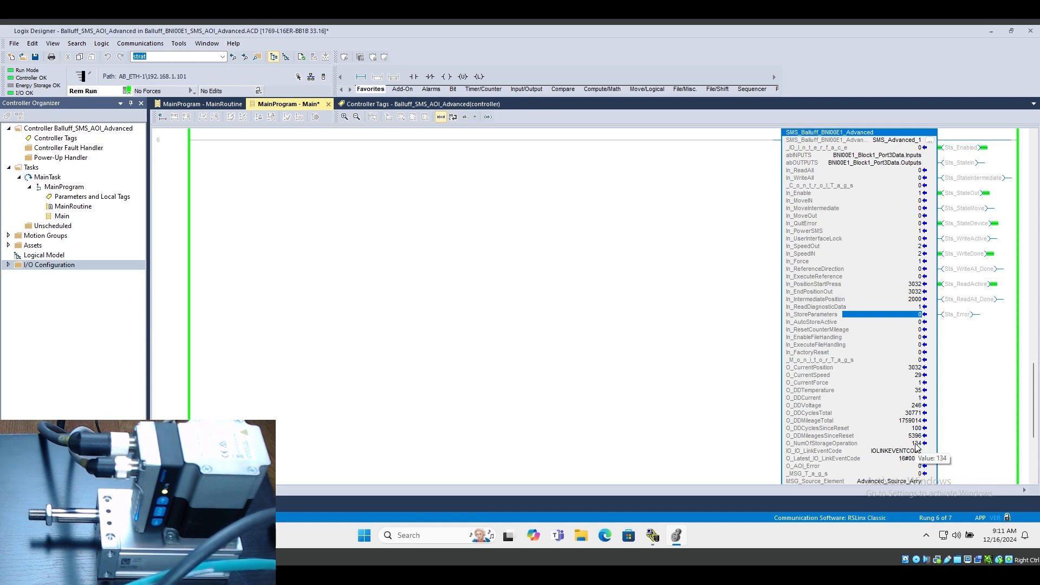
{"action": "left_click", "coordinate": [915, 307]}
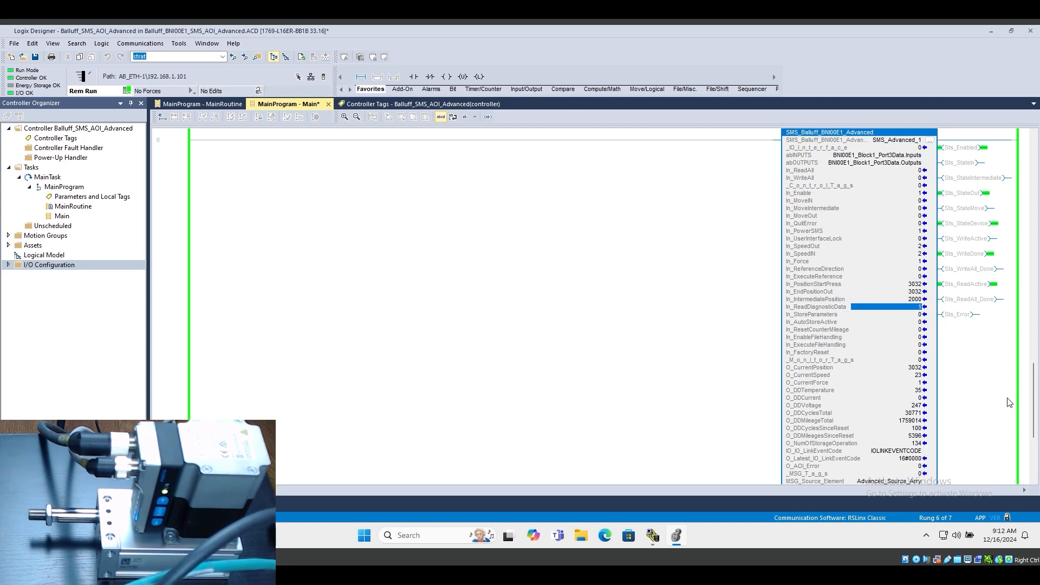
{"action": "type", "text": "0"}
{"action": "key", "text": "Return"}
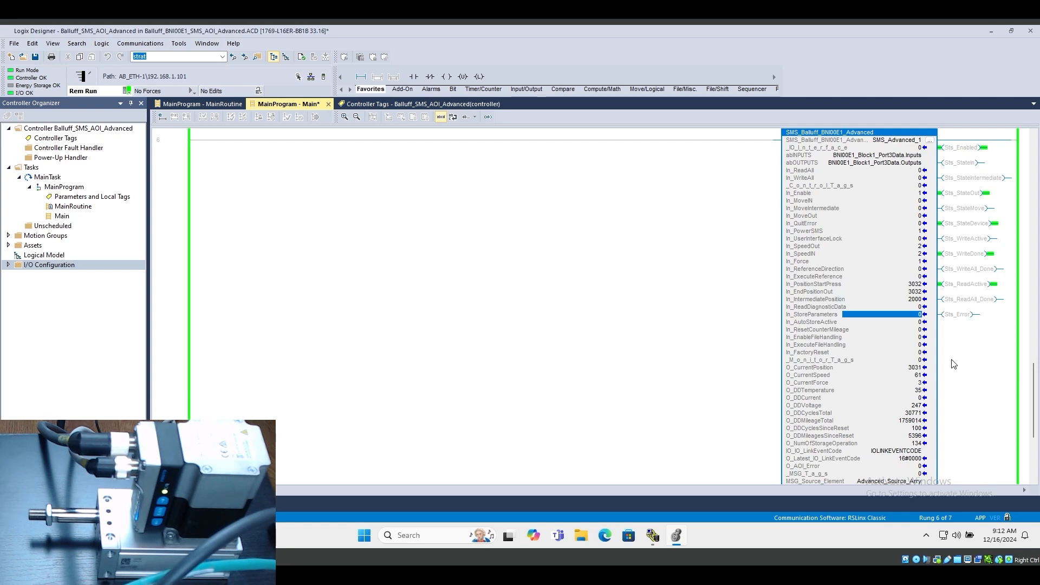
Examine the auto-store, storage operation count, mileage counter reset, mileage and factory reset parameters of SMS_Advanced_1
{"action": "left_click", "coordinate": [910, 323]}
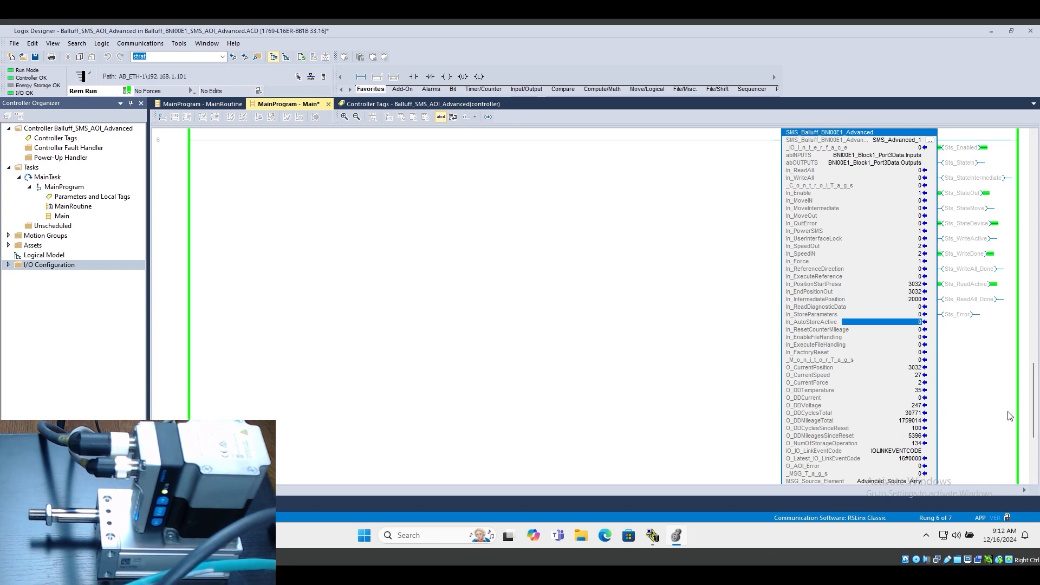
{"action": "left_click", "coordinate": [887, 444]}
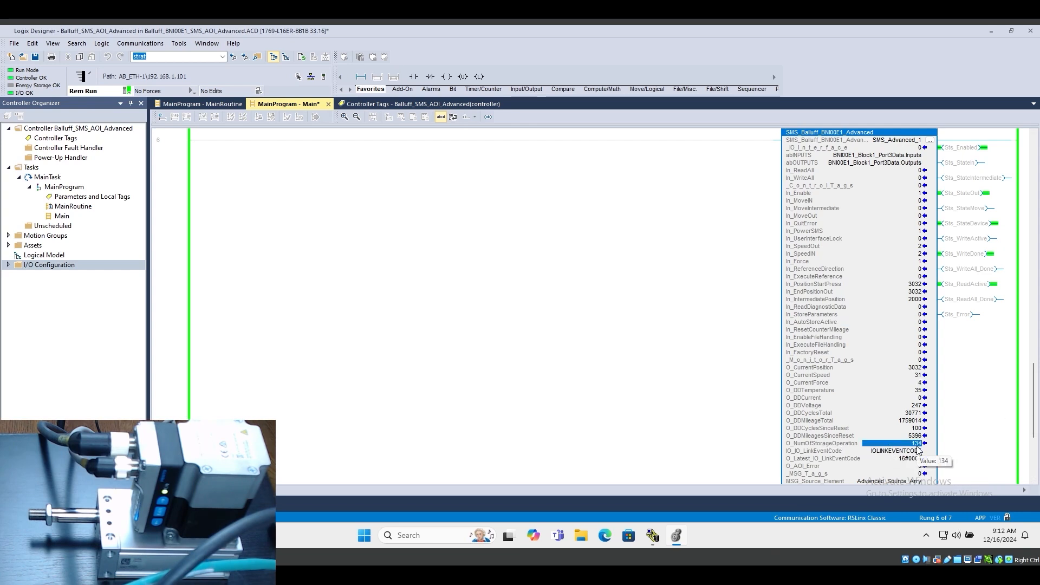
{"action": "left_click", "coordinate": [838, 325]}
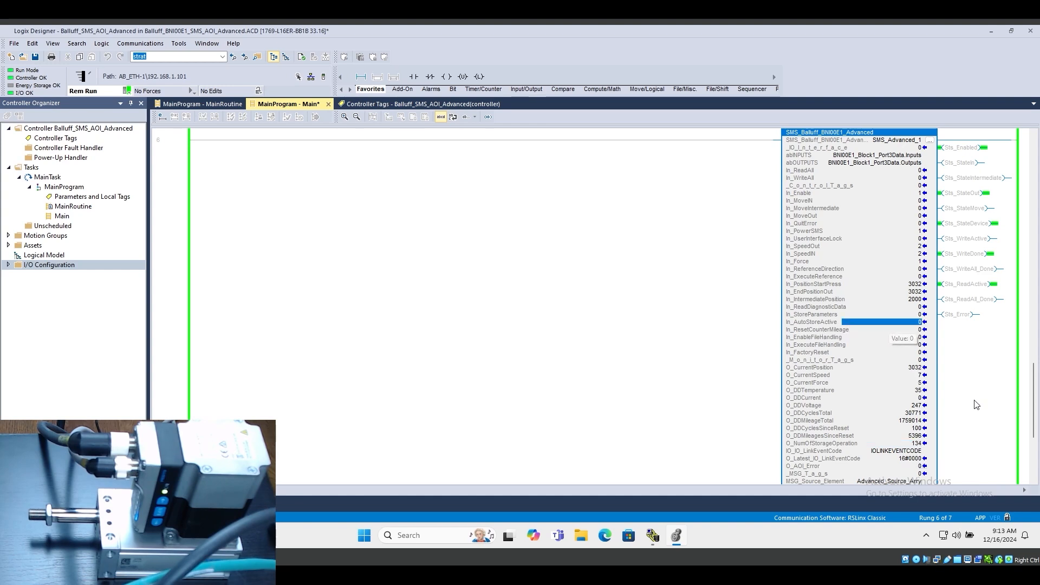
{"action": "left_click", "coordinate": [867, 331]}
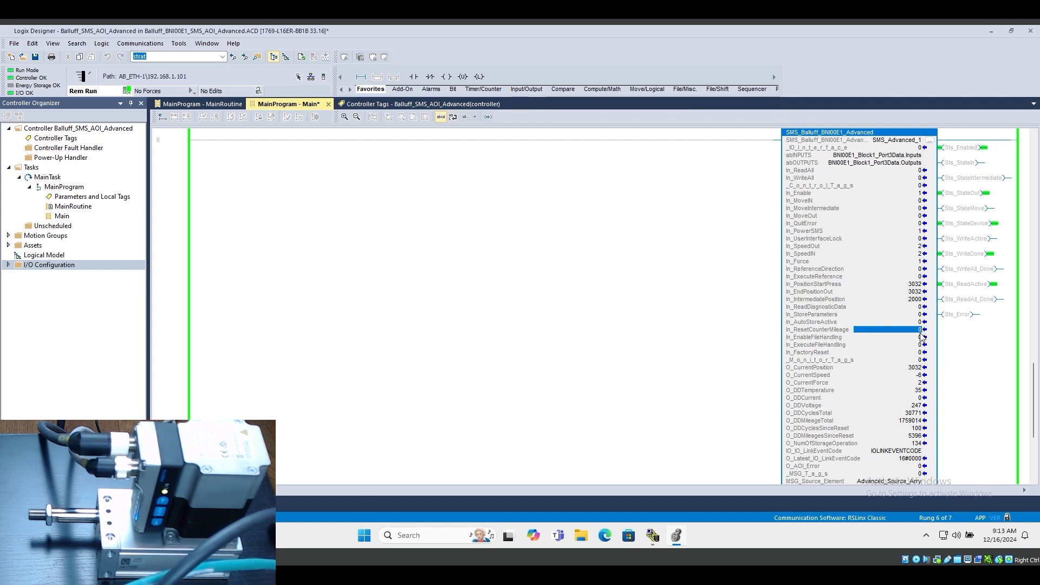
{"action": "left_click", "coordinate": [894, 422]}
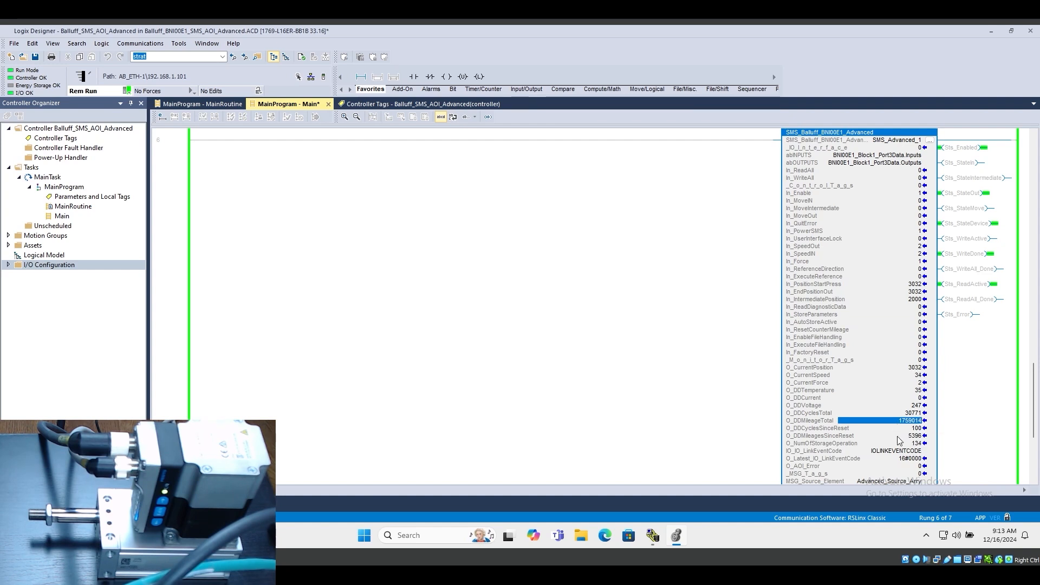
{"action": "left_click", "coordinate": [884, 436]}
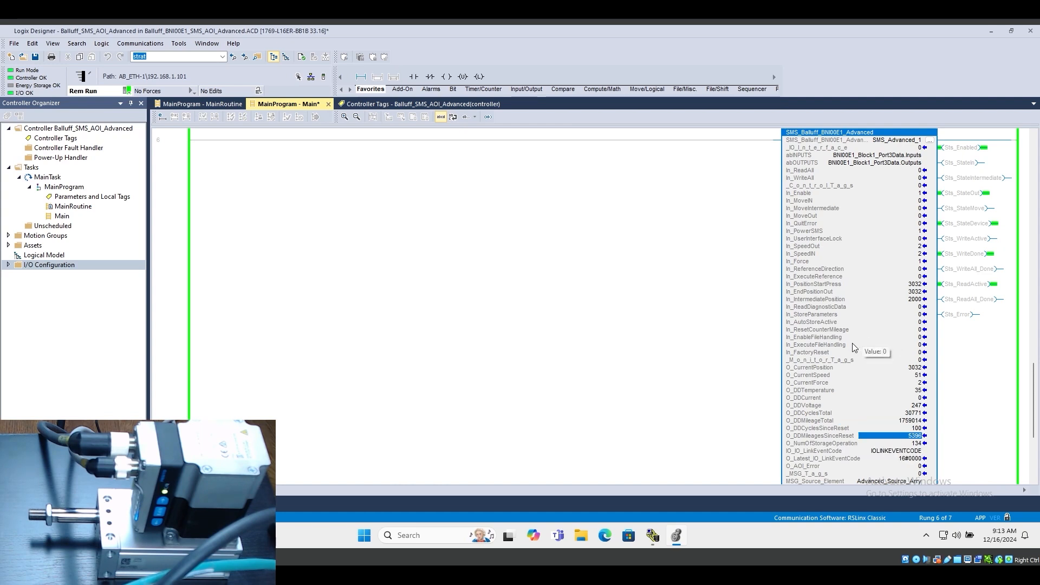
{"action": "left_click", "coordinate": [913, 359]}
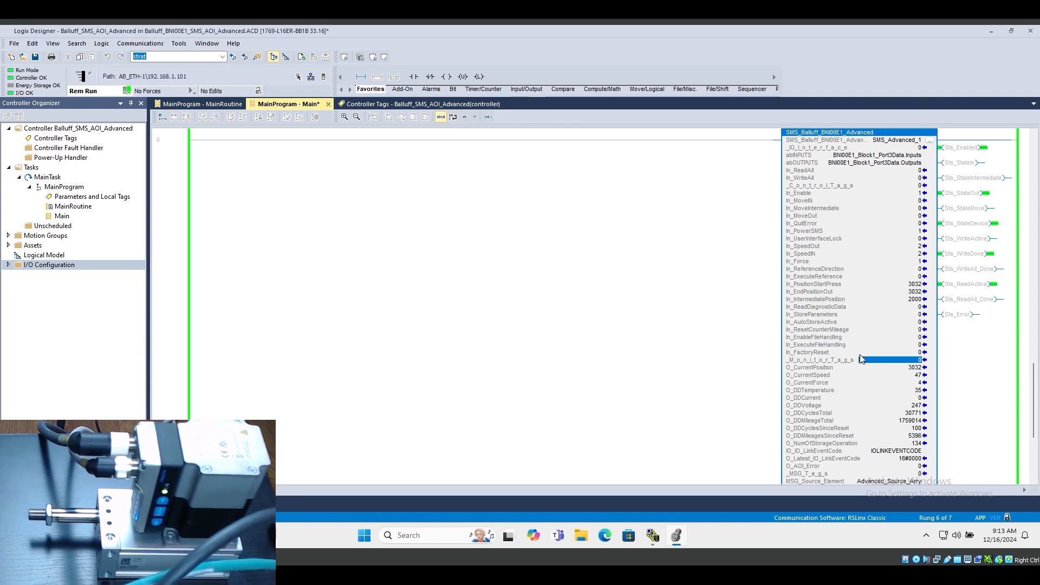
{"action": "left_click", "coordinate": [886, 352]}
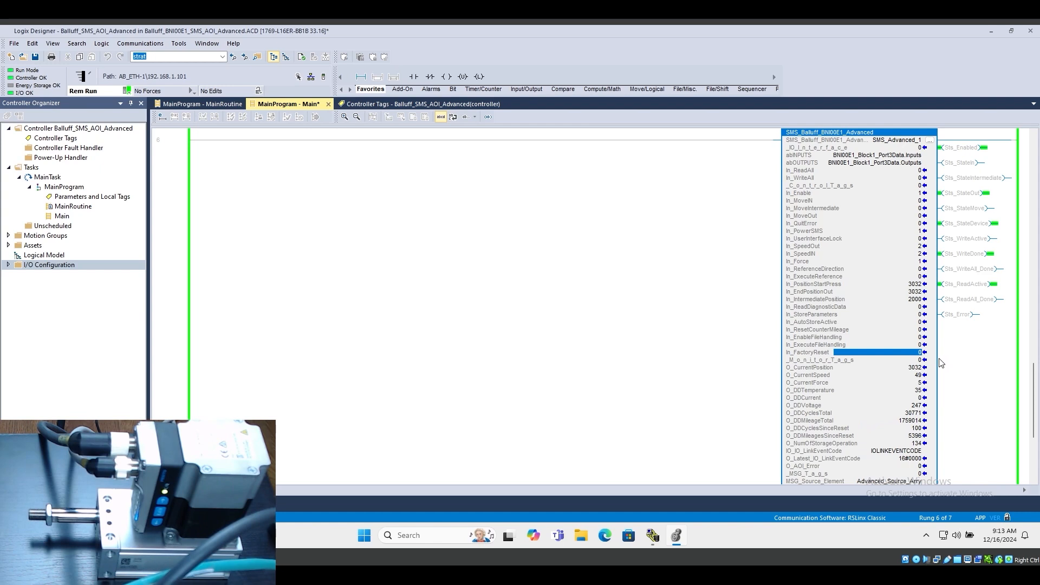
Examine the O_Latest_IO_LinkEventCode and O_AOI_Error monitor tags of SMS_Advanced_1
{"action": "scroll", "coordinate": [866, 427], "scroll_direction": "down", "scroll_amount": 1}
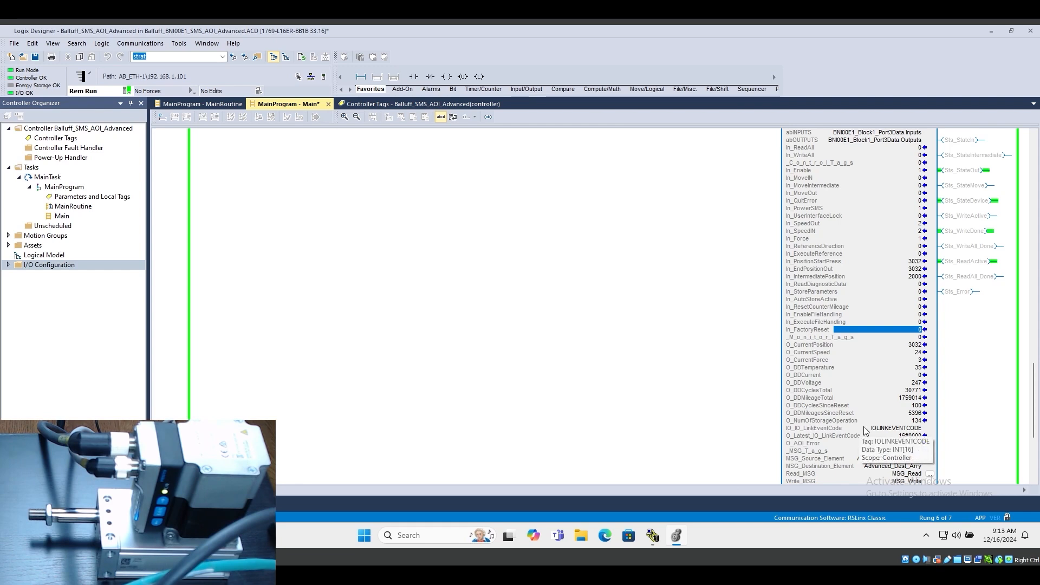
{"action": "scroll", "coordinate": [959, 426], "scroll_direction": "down", "scroll_amount": 3}
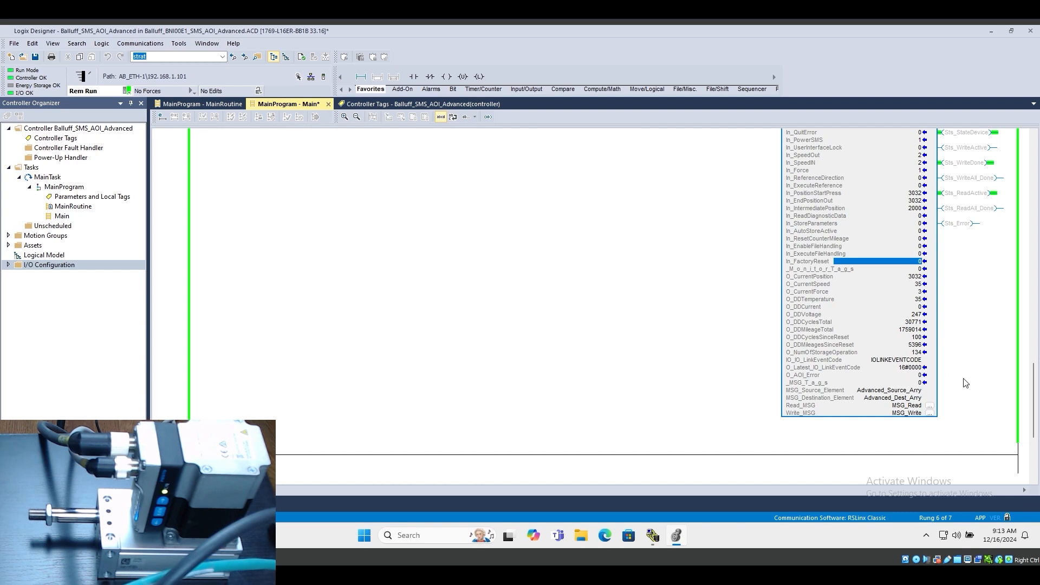
{"action": "left_click", "coordinate": [910, 369]}
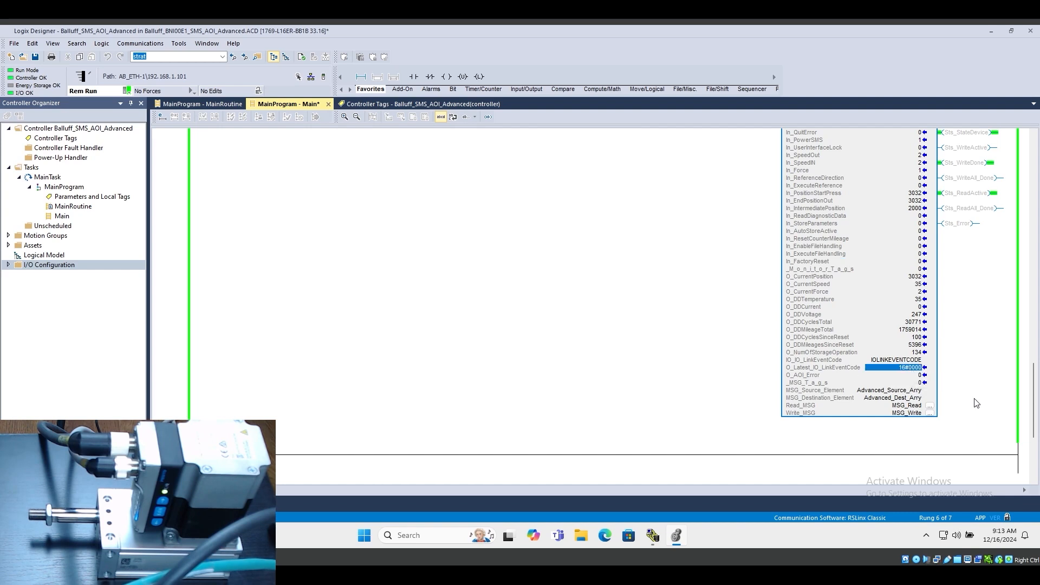
{"action": "left_click", "coordinate": [816, 376]}
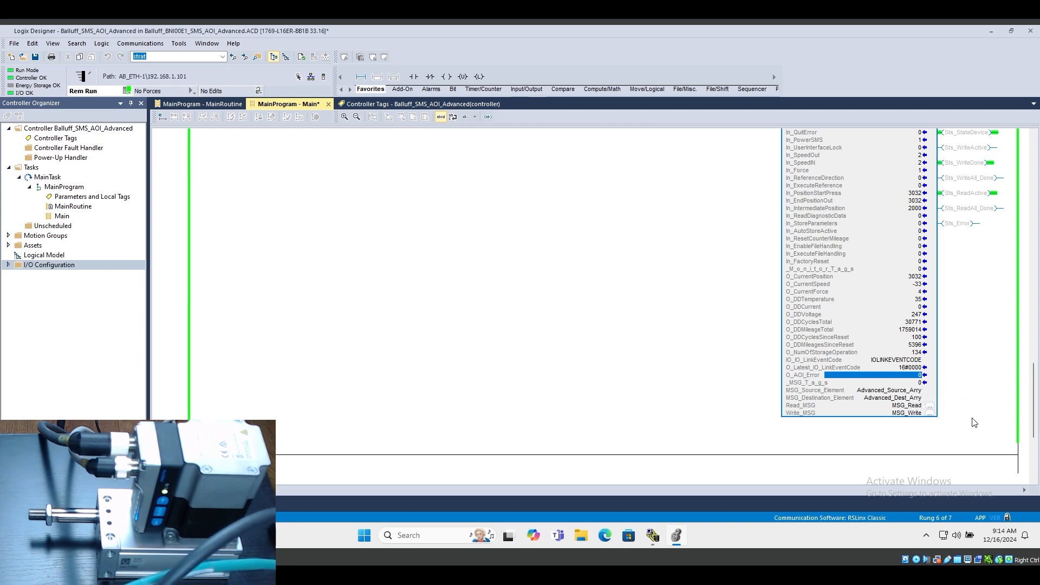
{"action": "scroll", "coordinate": [983, 427], "scroll_direction": "up", "scroll_amount": 3}
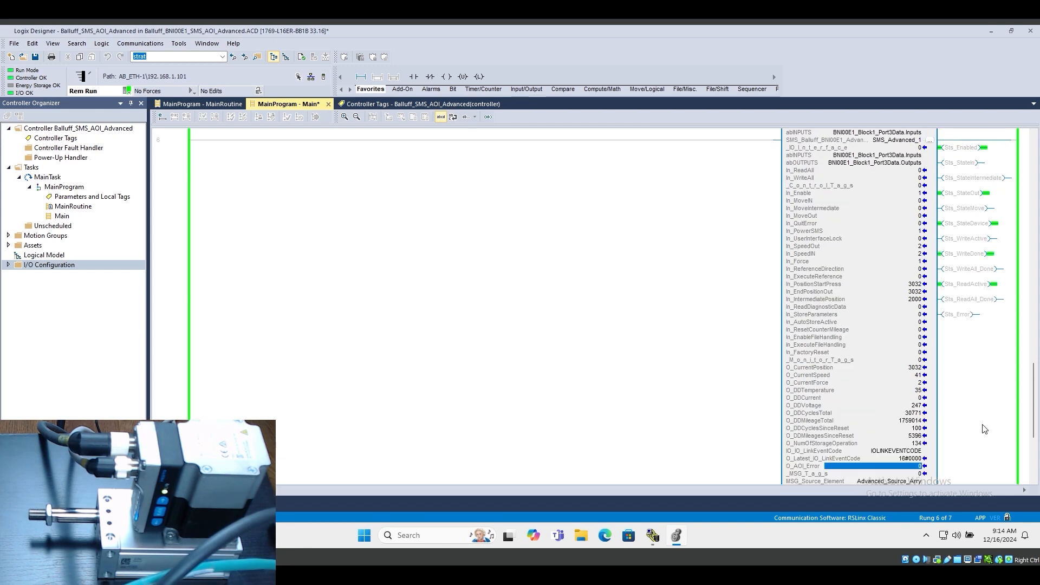